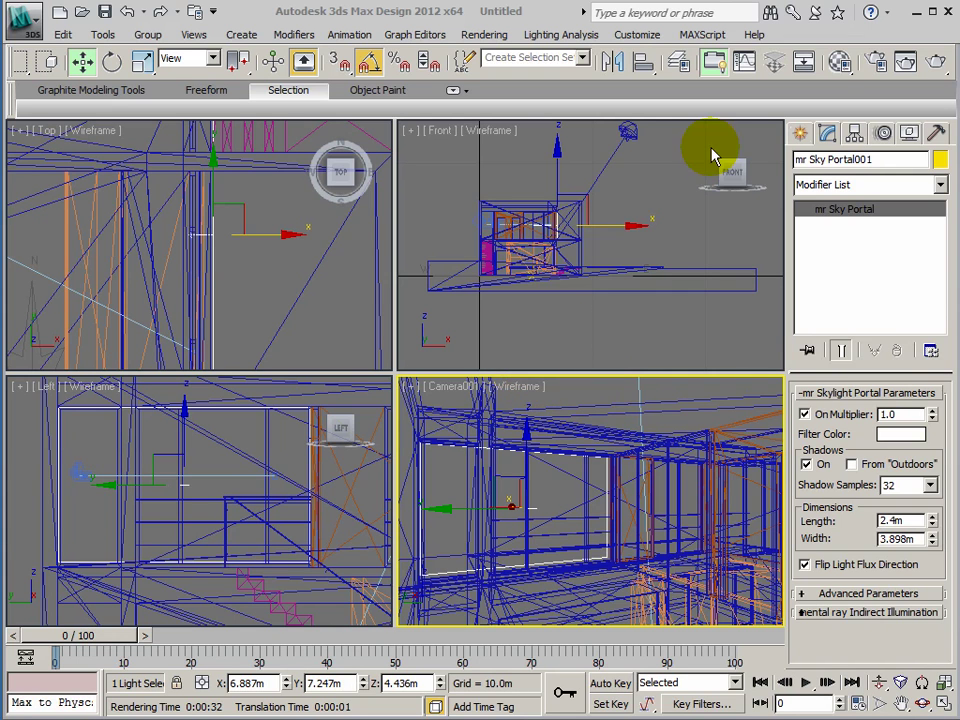
Open the Material Editor and display the Camera001 view as Realistic, illuminated with scene lights
click(838, 66)
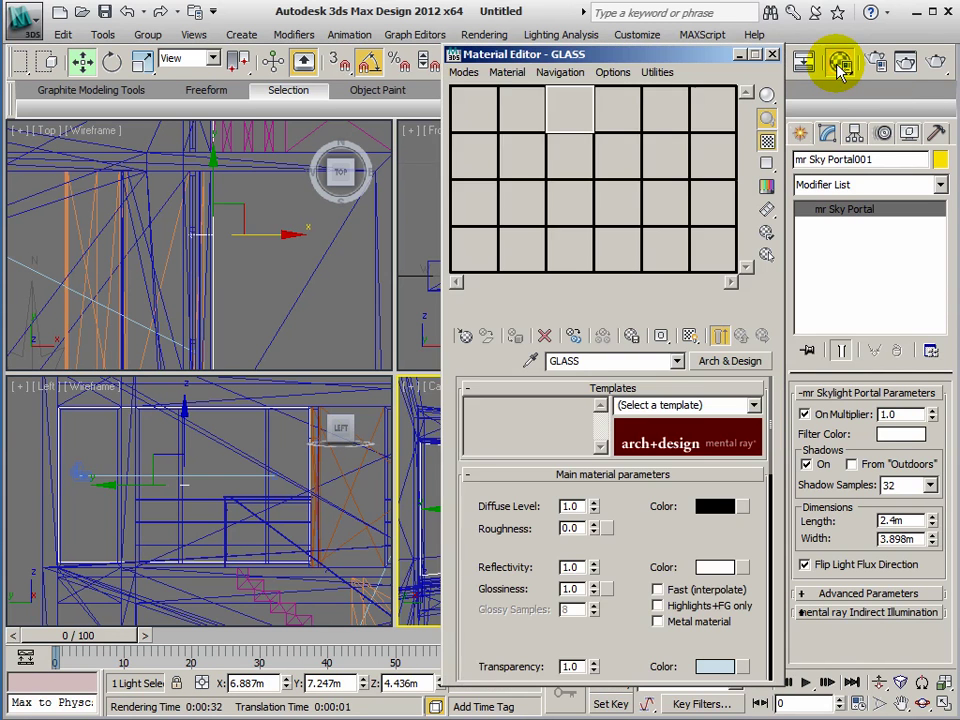
drag(634, 60, 217, 55)
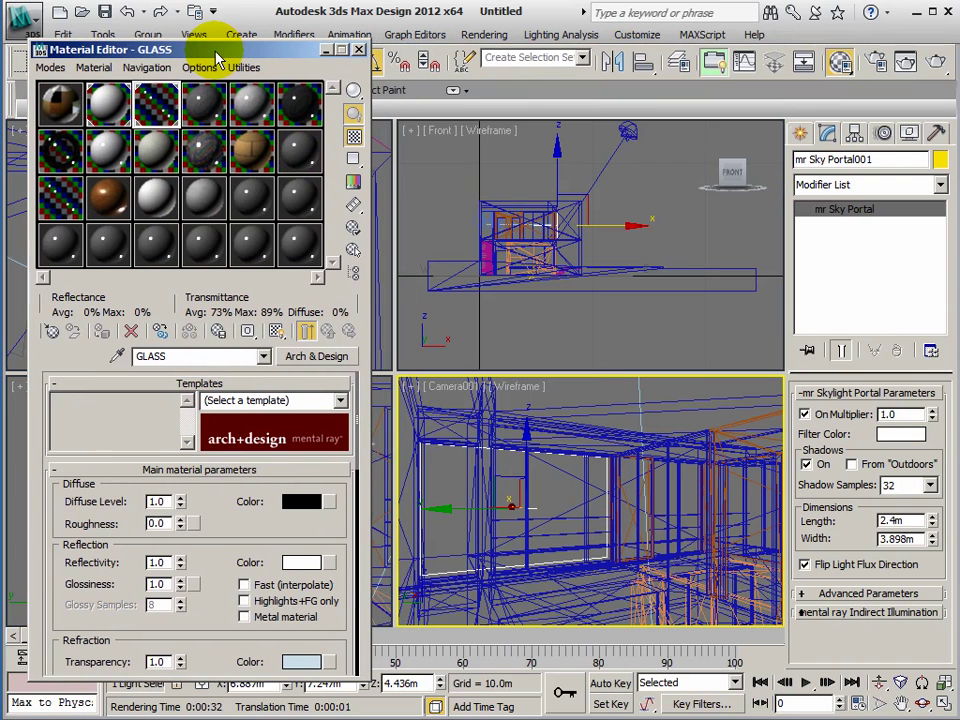
click(525, 397)
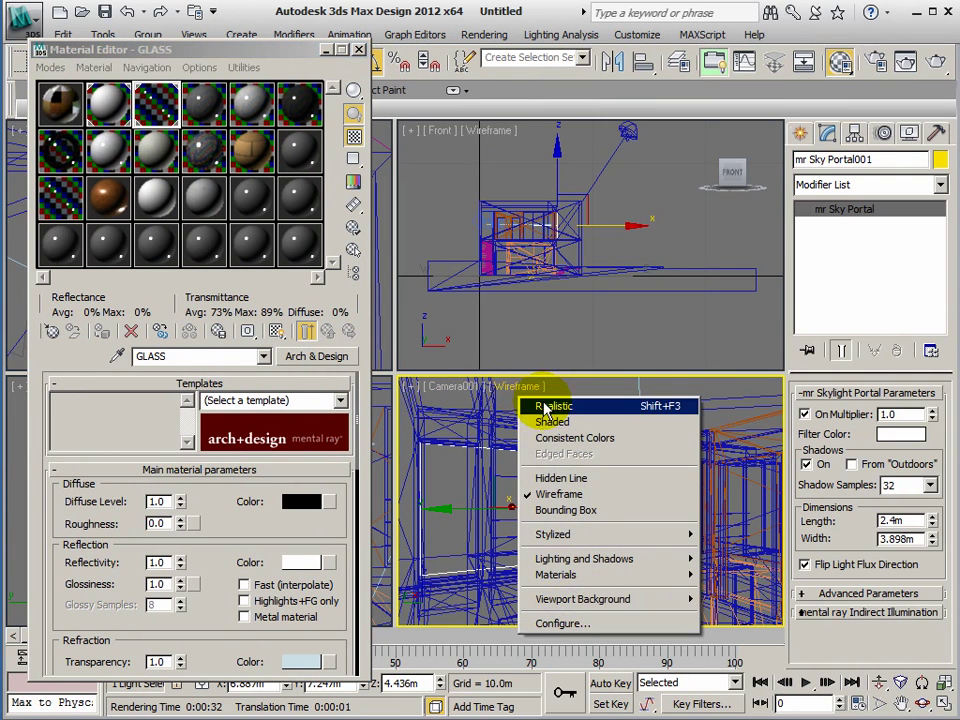
click(550, 406)
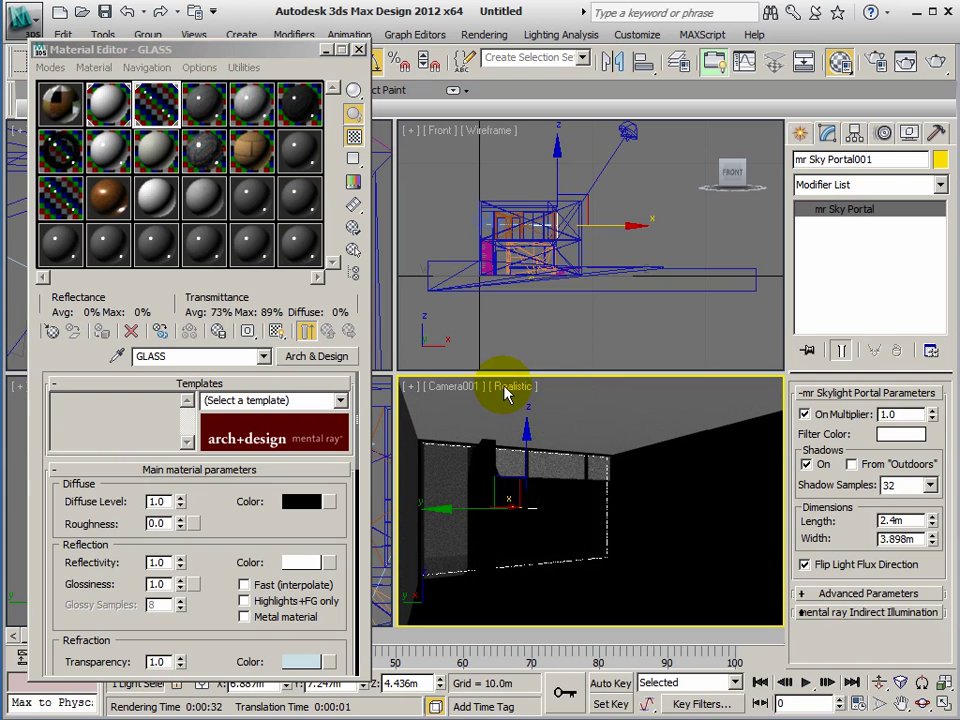
click(514, 392)
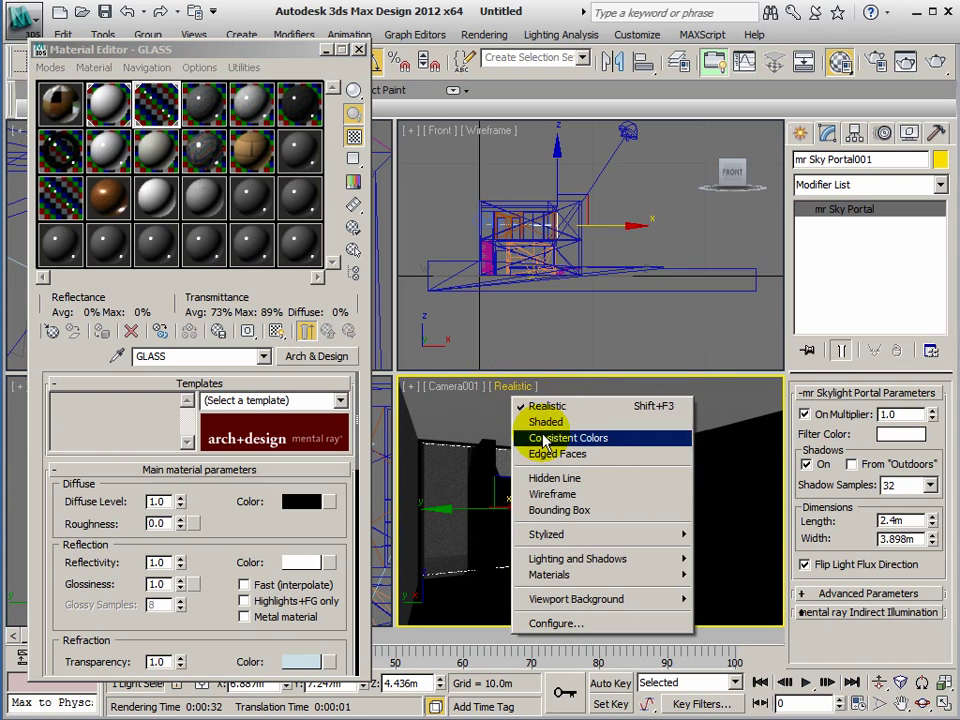
mouse_move(567, 564)
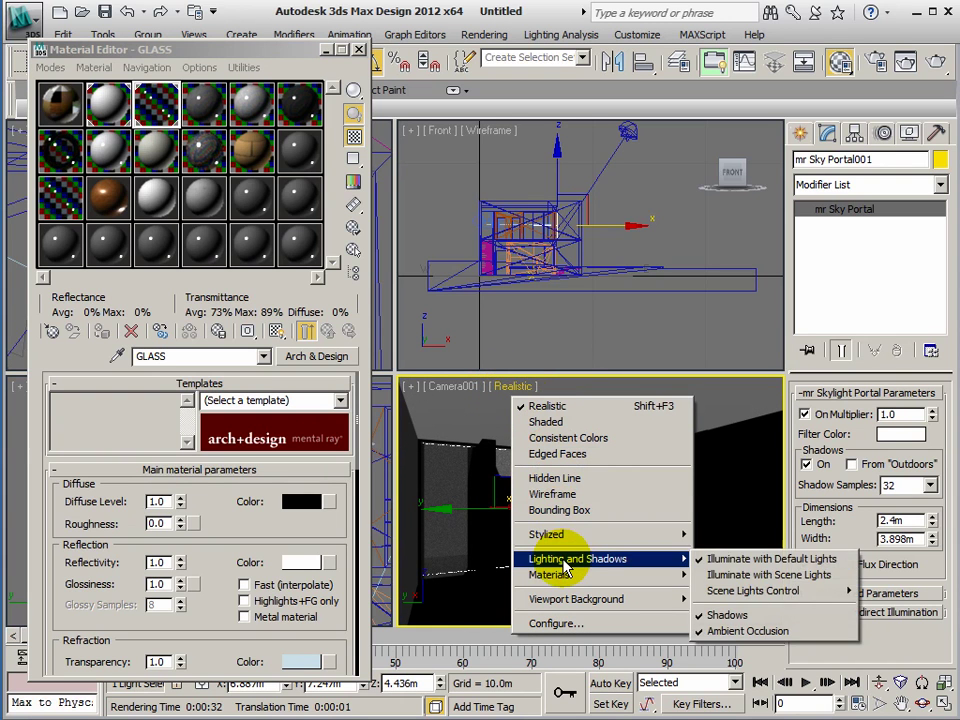
click(739, 578)
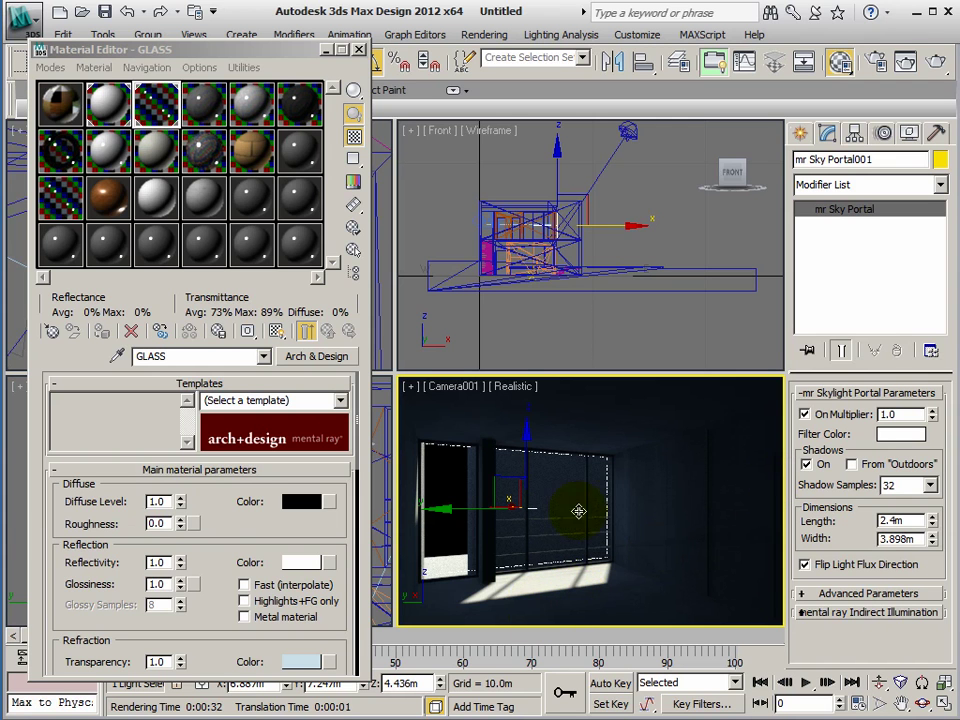
Change the selection filter so that objects other than lights can be selected
drag(250, 52, 258, 104)
drag(160, 62, 440, 66)
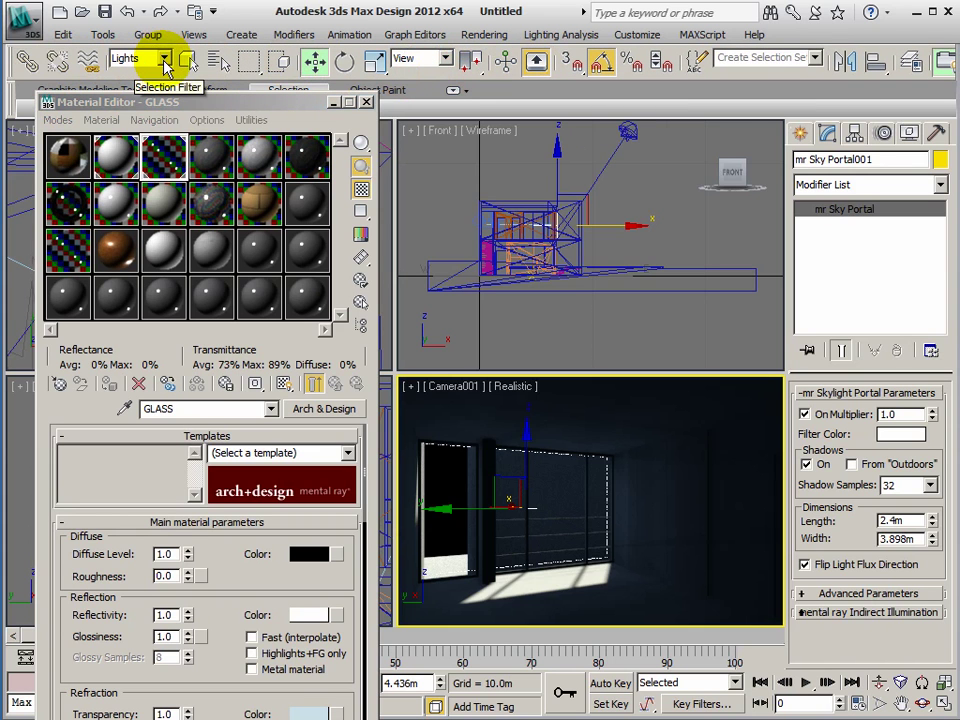
click(160, 58)
click(130, 76)
drag(214, 104, 236, 57)
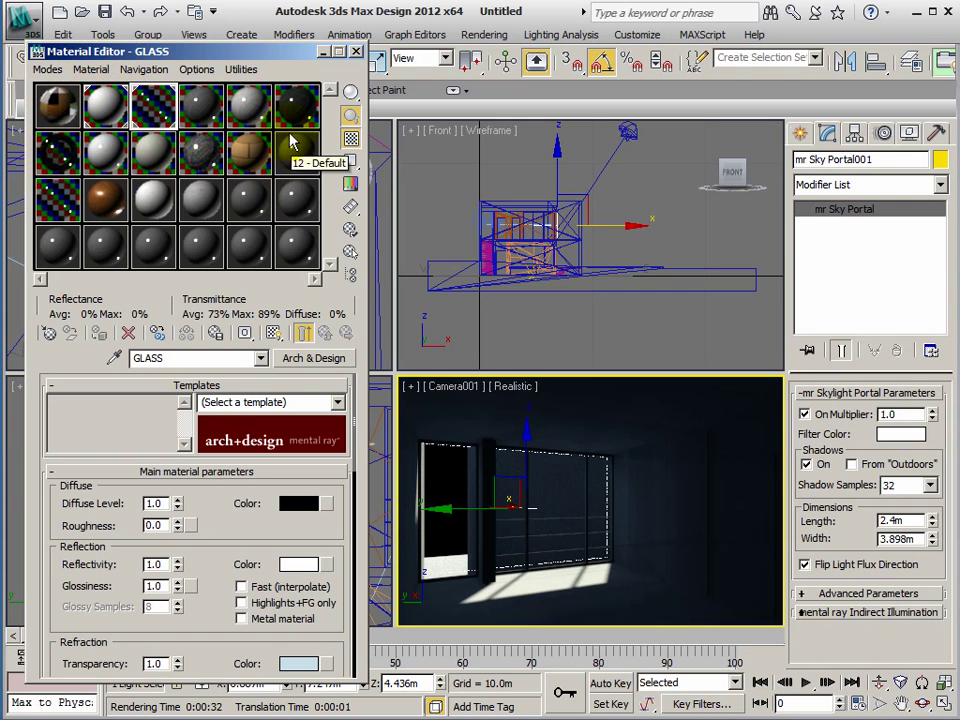
Replace the 04 - Default material with Beechwood - Honey from the Autodesk Material Library's wood flooring
click(203, 110)
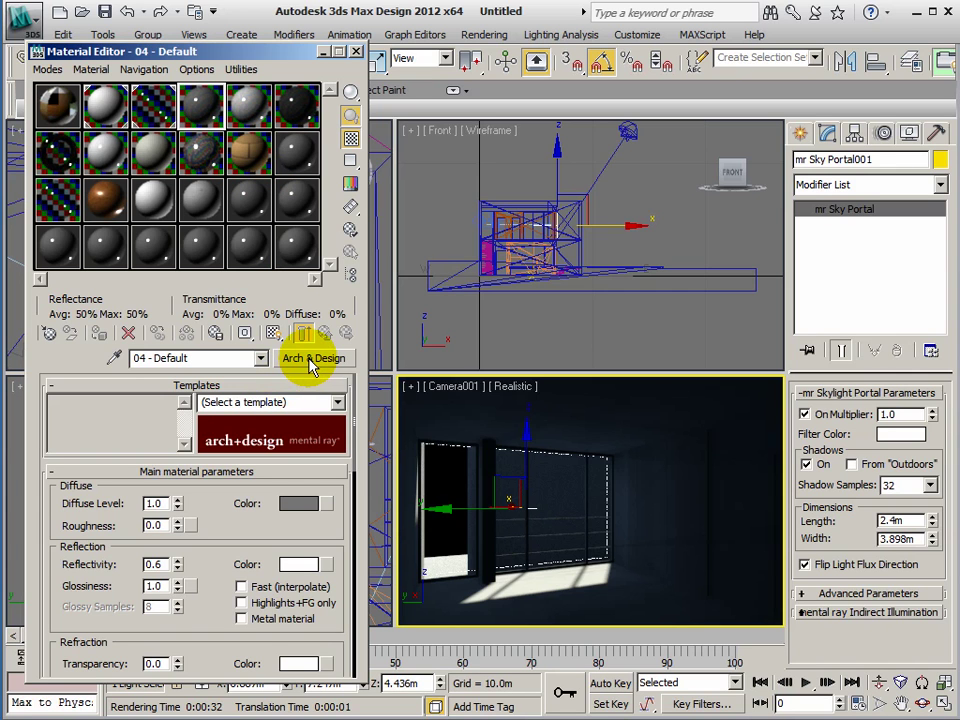
click(310, 360)
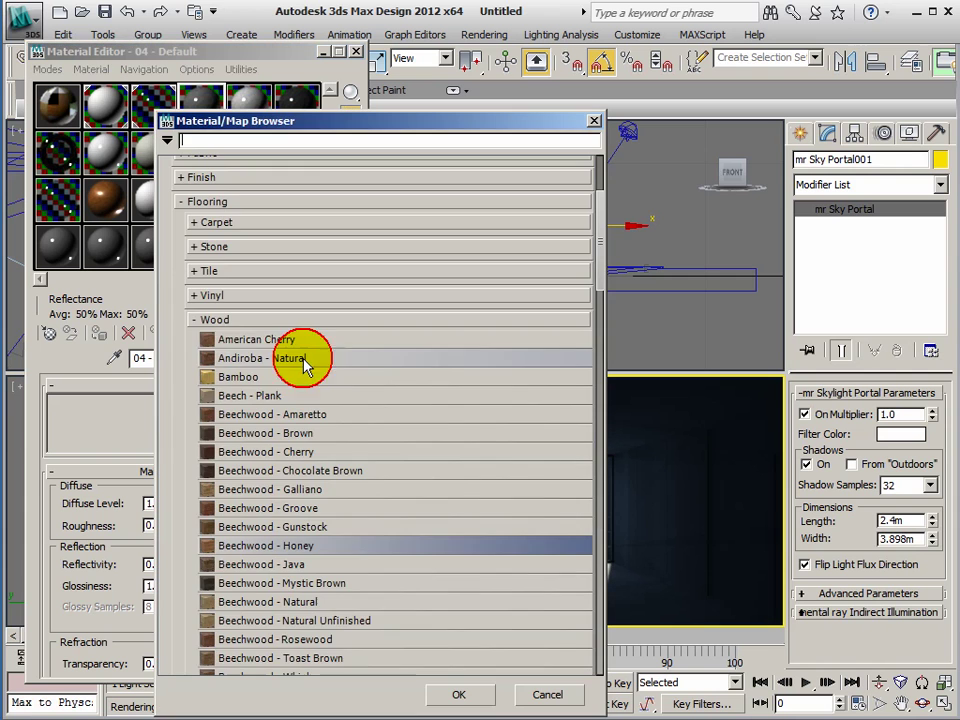
click(194, 319)
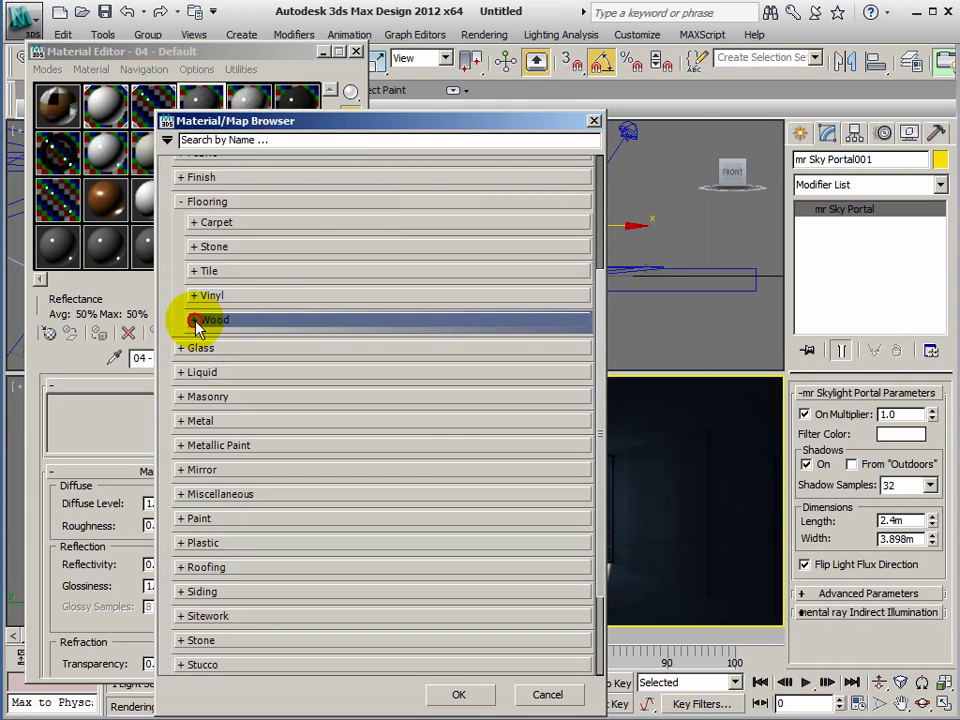
click(182, 203)
scroll(190, 355, up, 5)
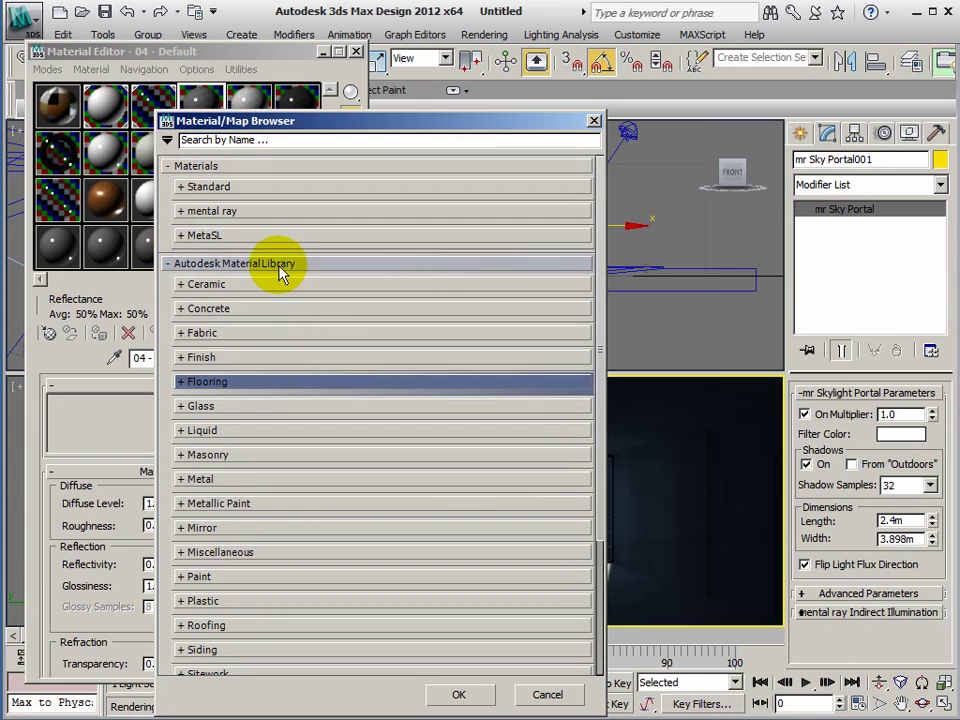
click(184, 385)
scroll(188, 420, down, 1)
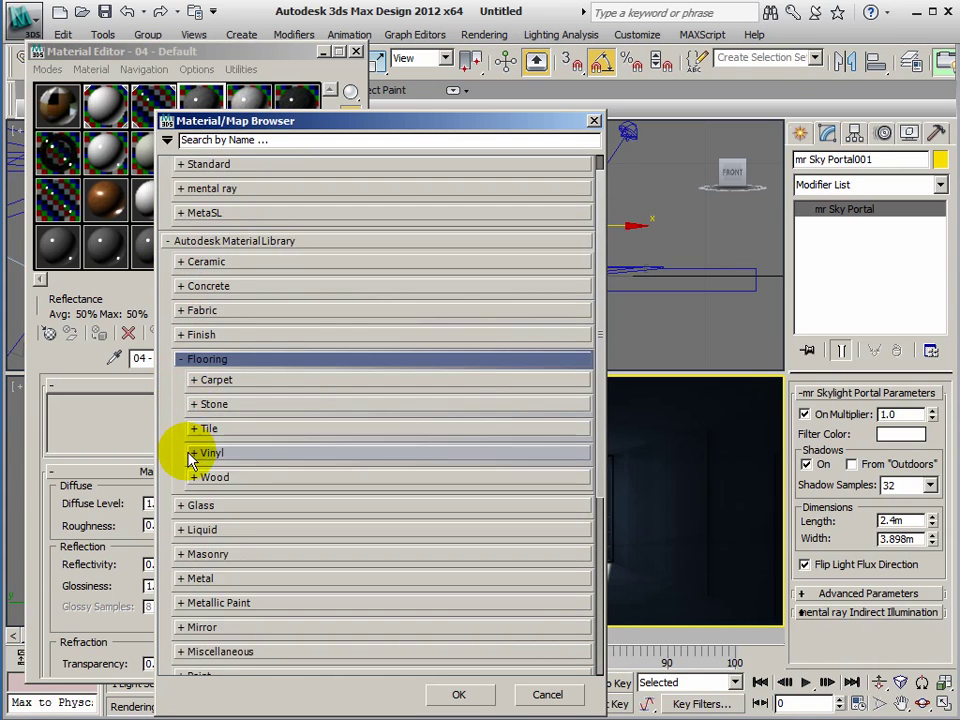
click(195, 480)
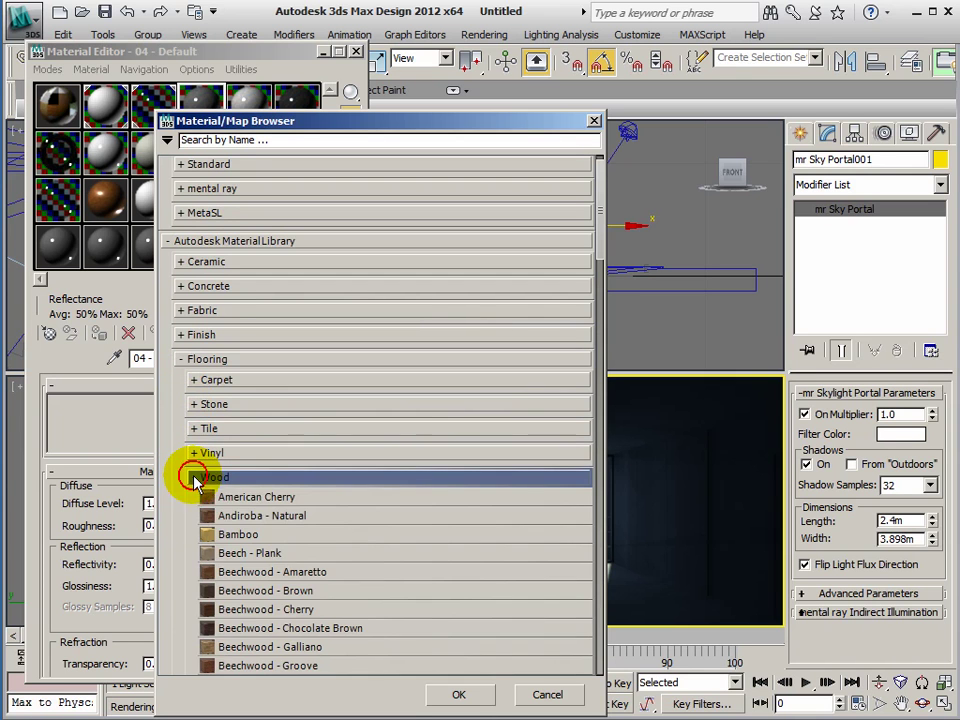
scroll(253, 557, down, 3)
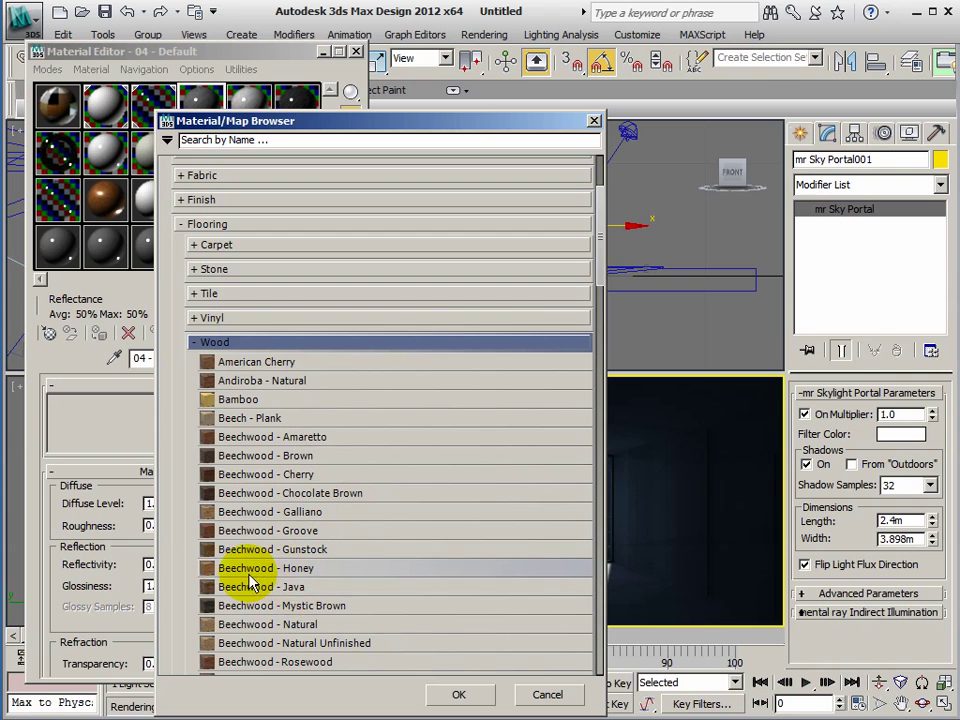
scroll(244, 578, down, 1)
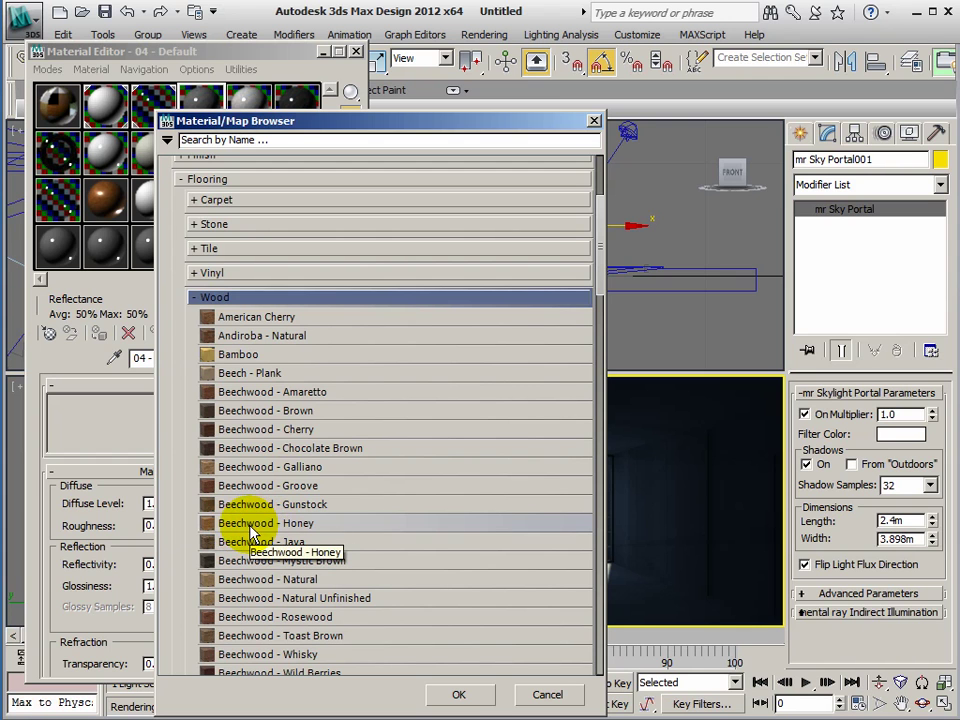
double_click(251, 525)
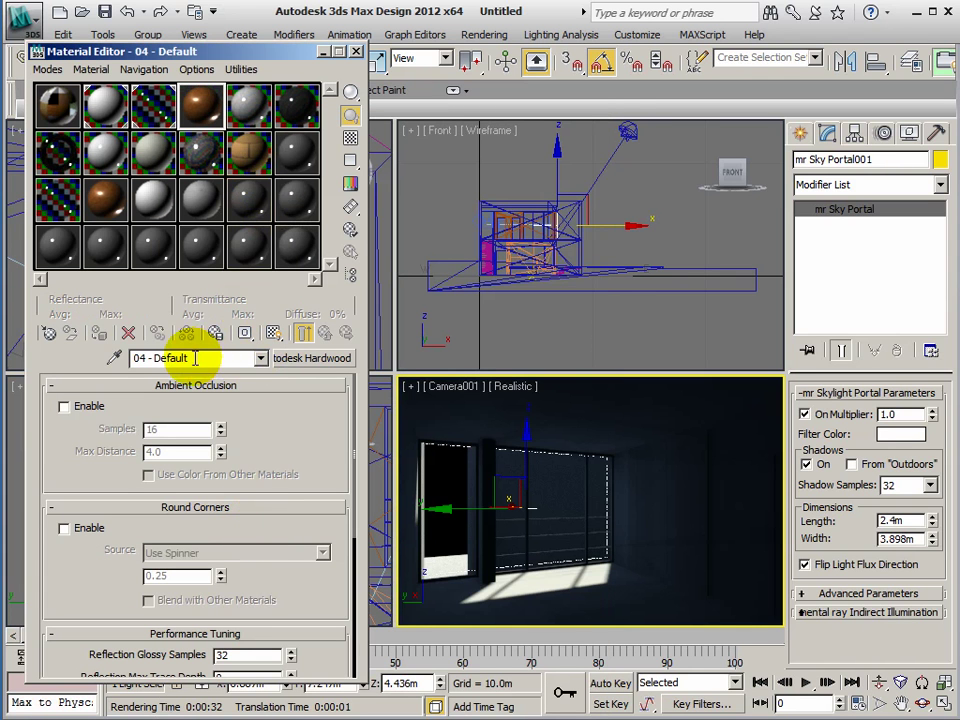
Rename the new hardwood material WOODEN FLOOR and enable its ambient occlusion
drag(195, 358, 100, 358)
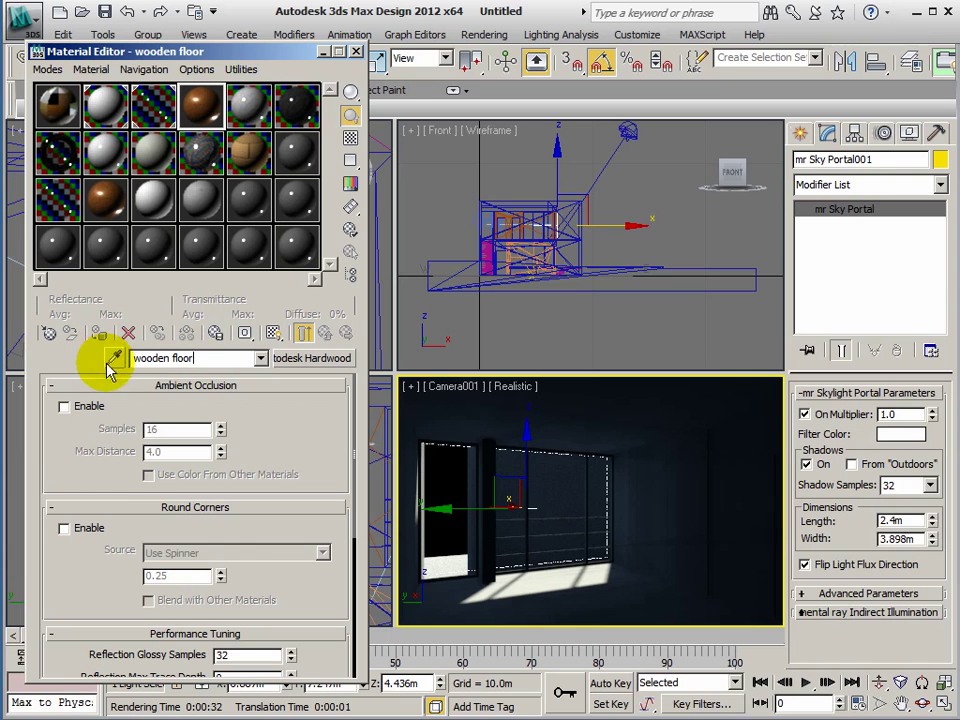
drag(190, 358, 132, 358)
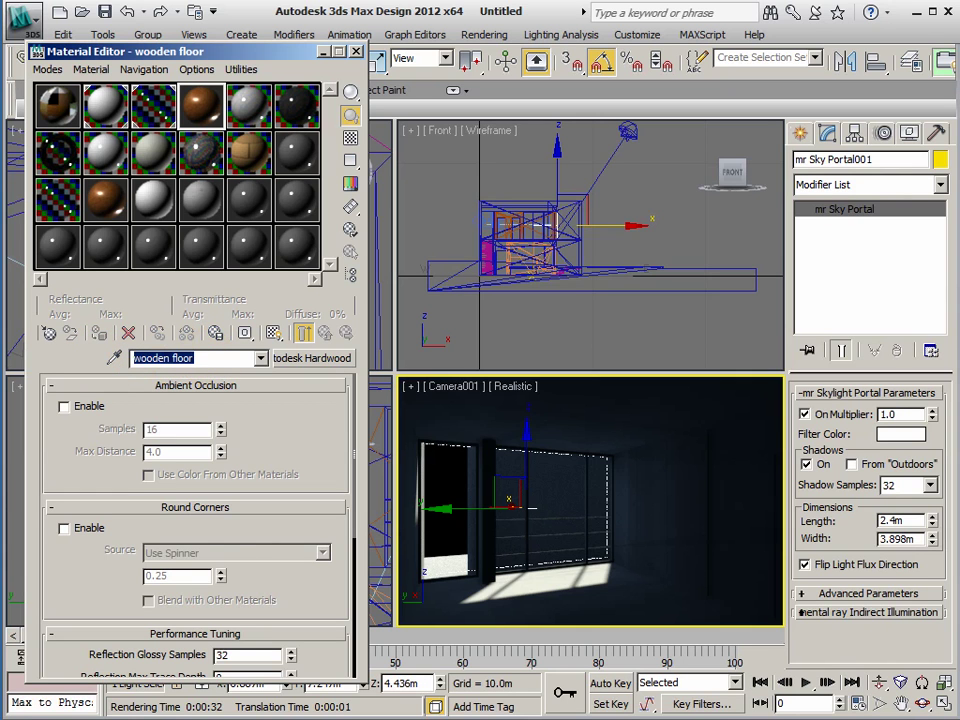
text(WOODEN FLOOR)
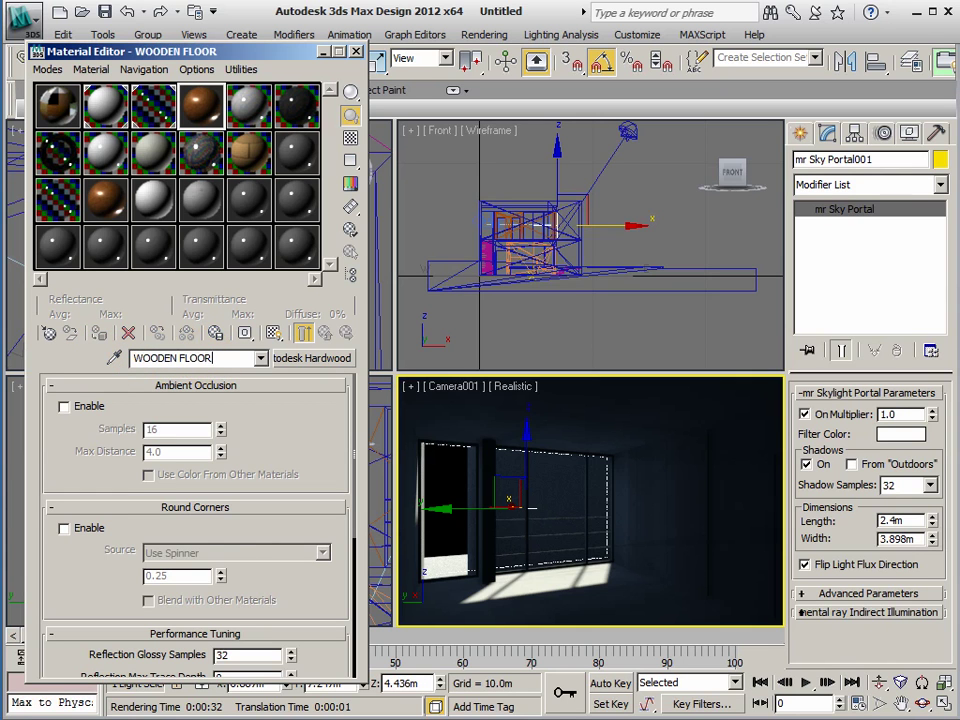
click(64, 408)
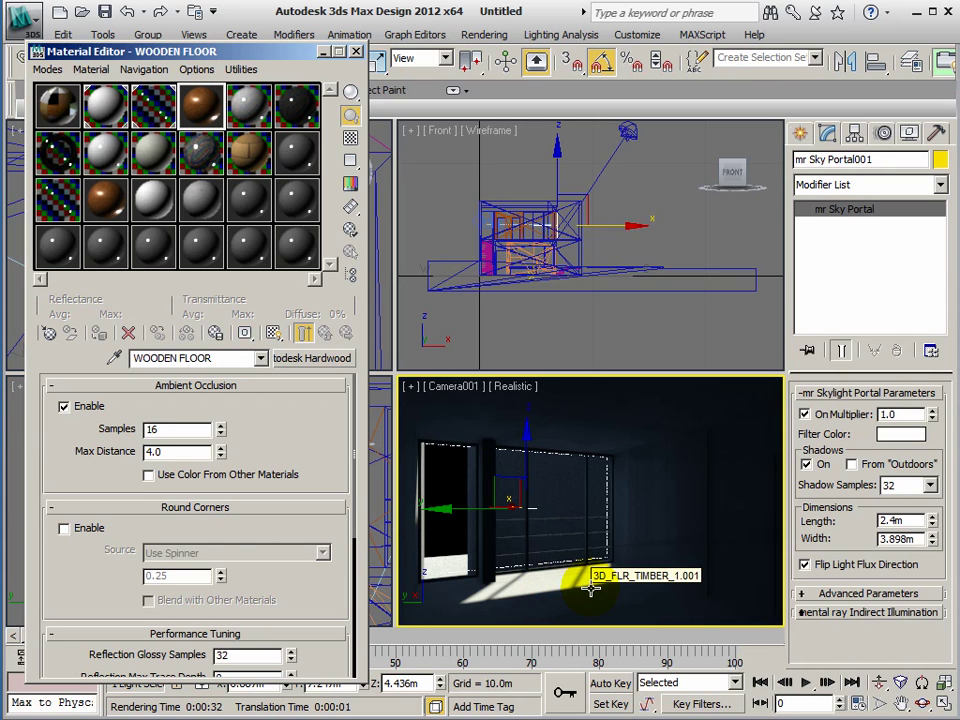
Assign the WOODEN FLOOR material to the floor object 3D_FLR_TIMBER_1.001 and display the Camera001 view as Shaded
click(592, 590)
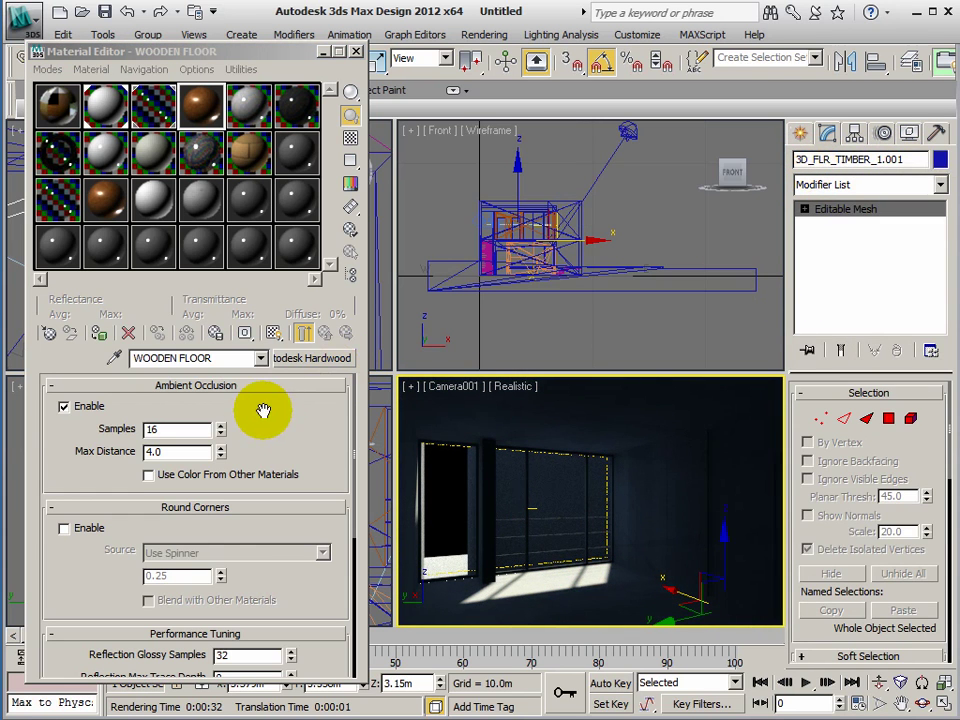
click(99, 338)
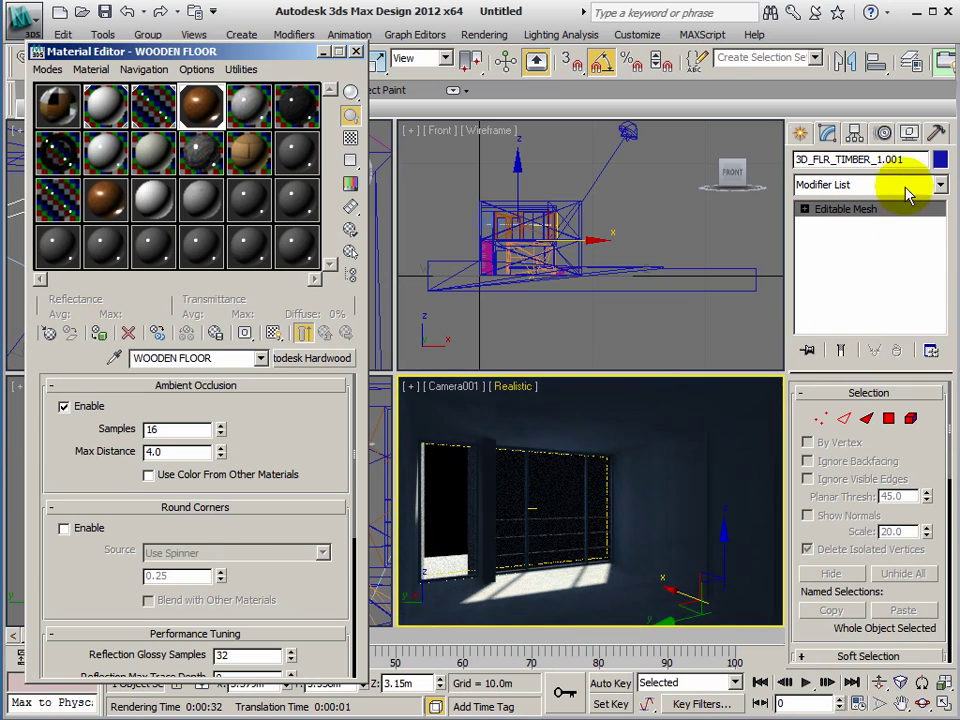
click(510, 388)
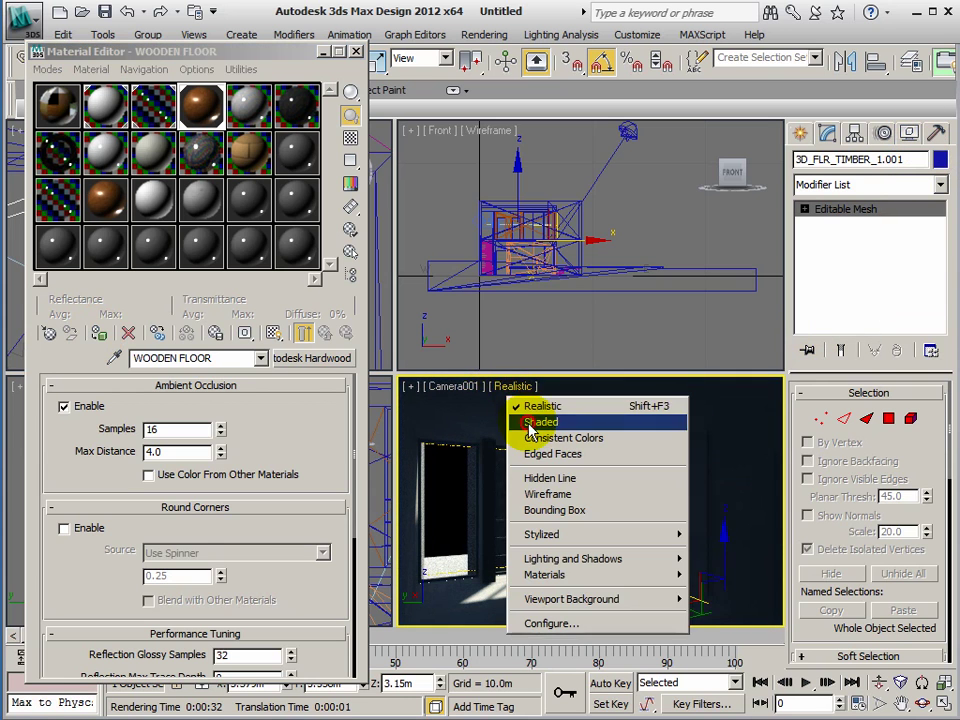
click(520, 421)
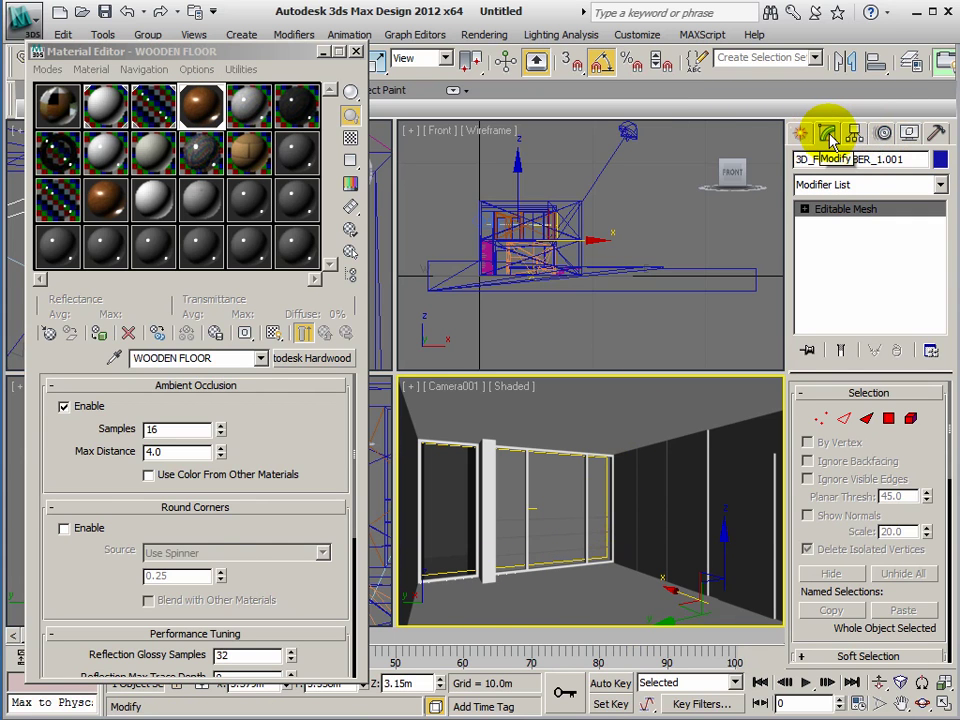
click(941, 186)
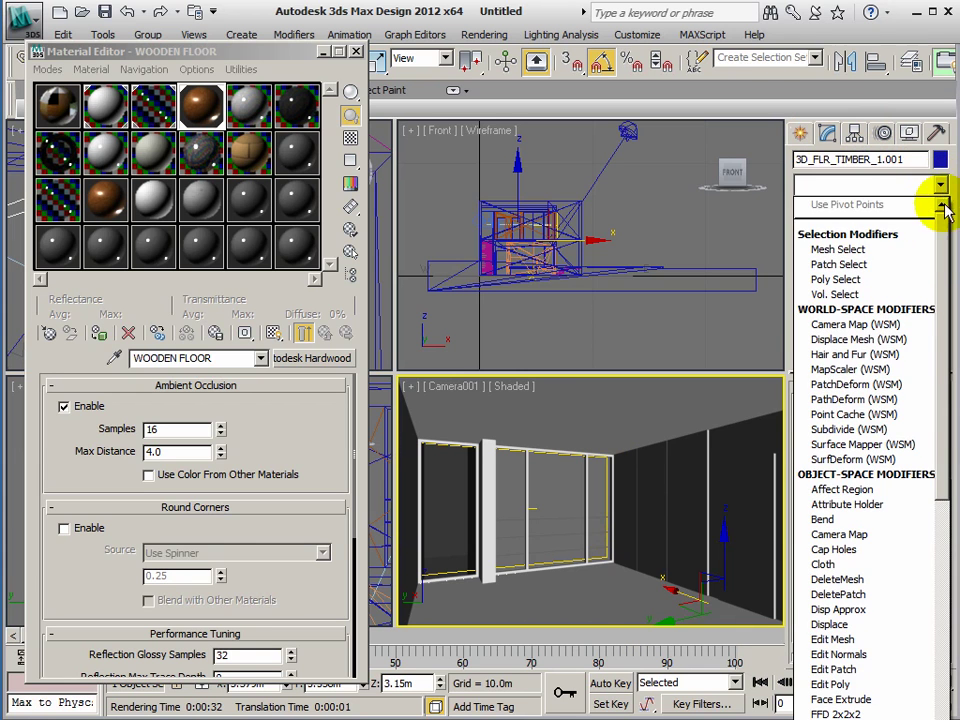
drag(941, 321, 934, 680)
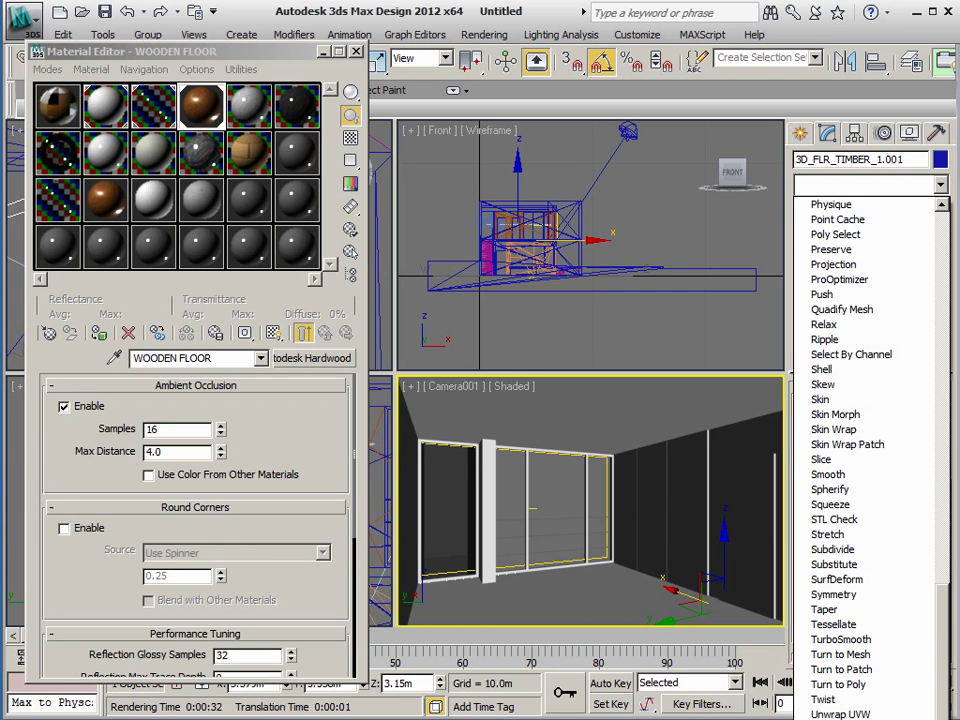
click(550, 20)
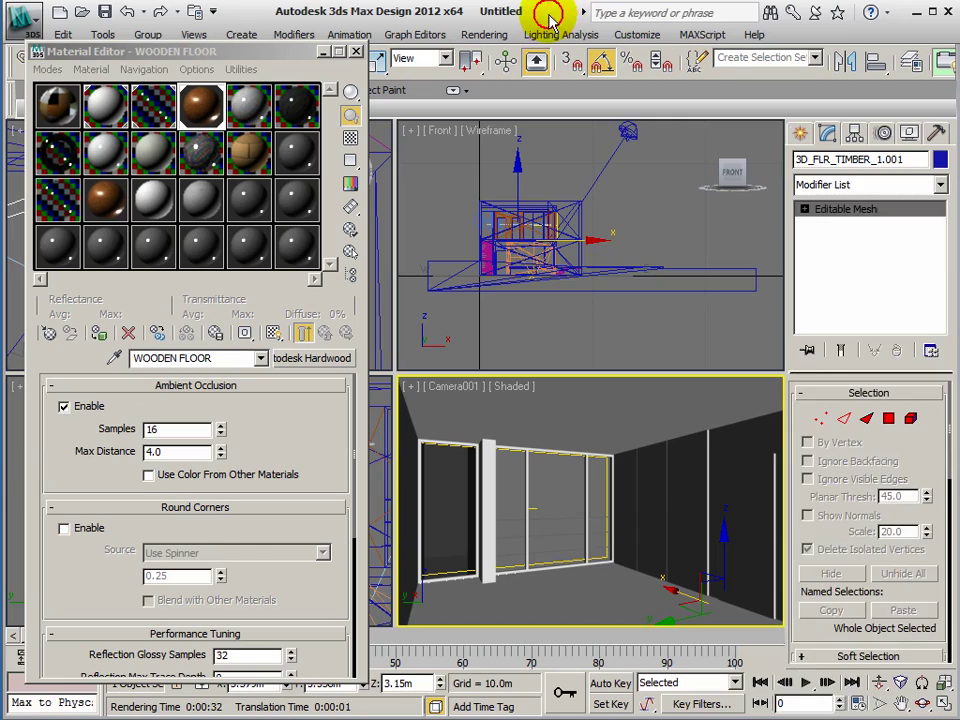
drag(550, 20, 550, 0)
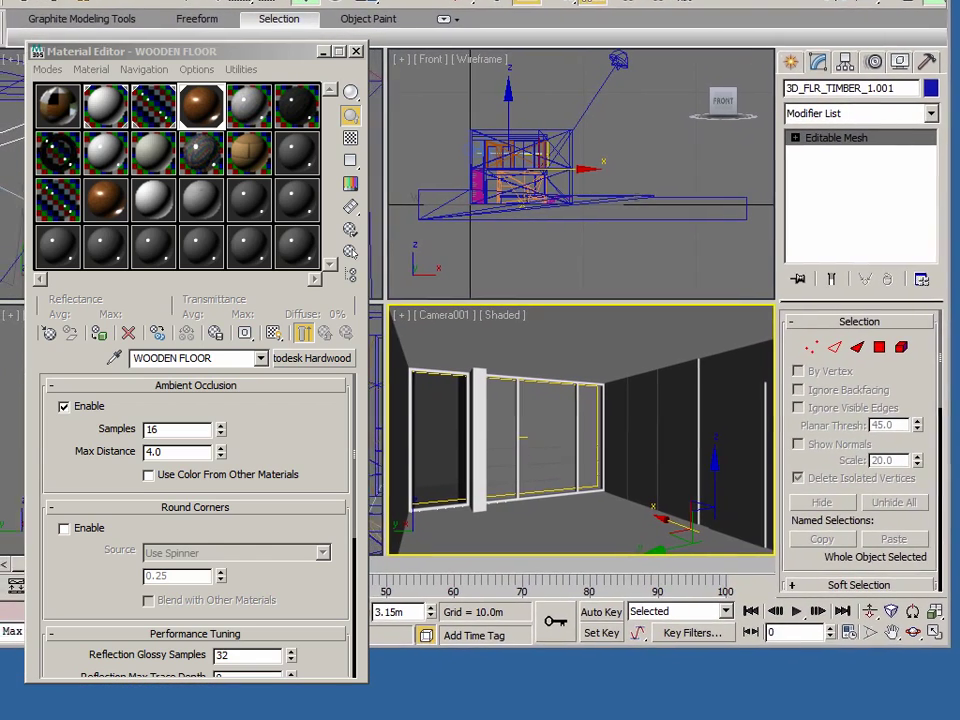
click(939, 114)
drag(936, 219, 940, 672)
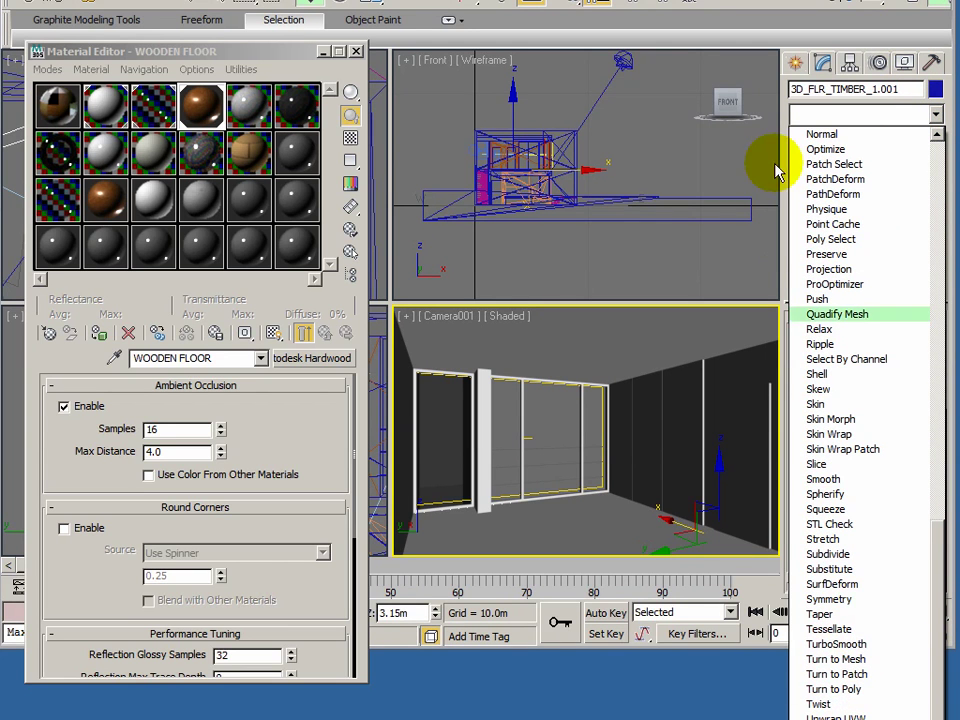
key(Escape)
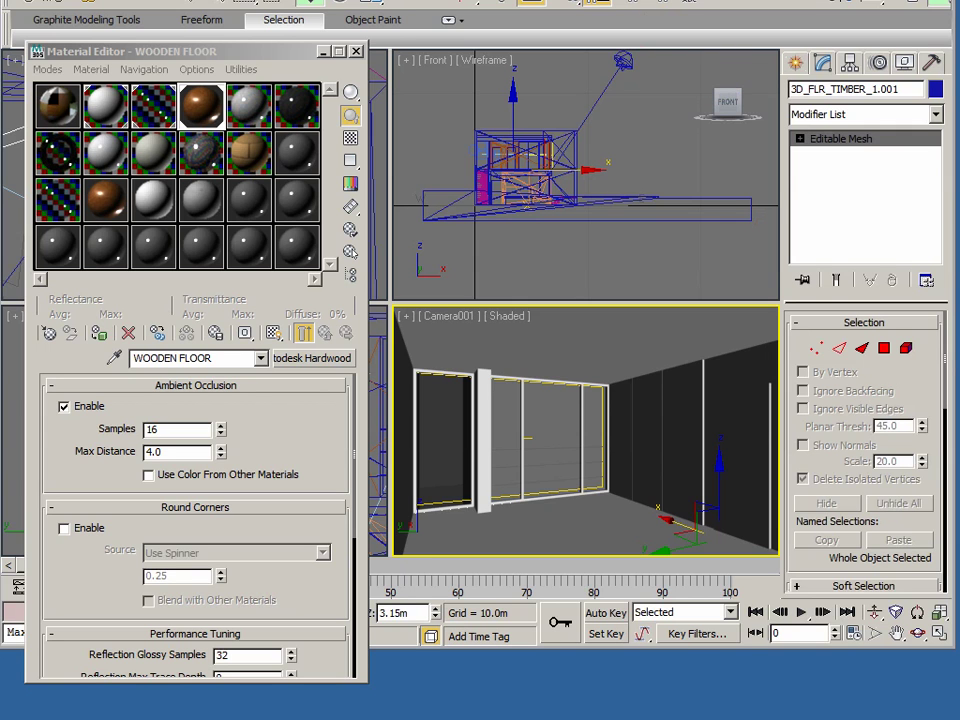
drag(545, 0, 545, 12)
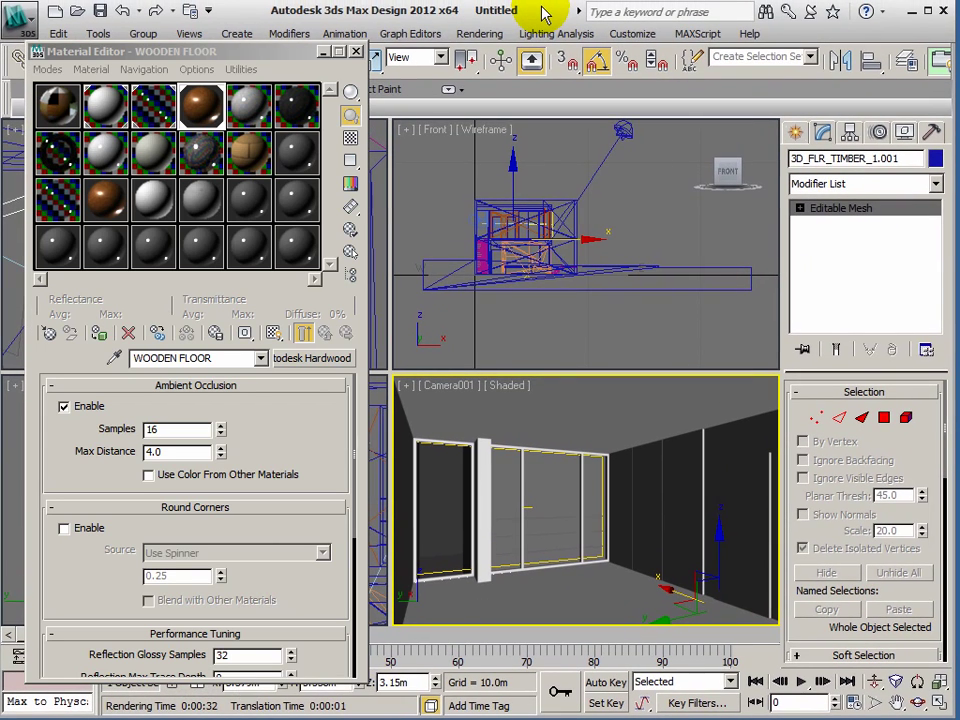
Add a UVW Map modifier to the floor object 3D_FLR_TIMBER_1.001
click(935, 183)
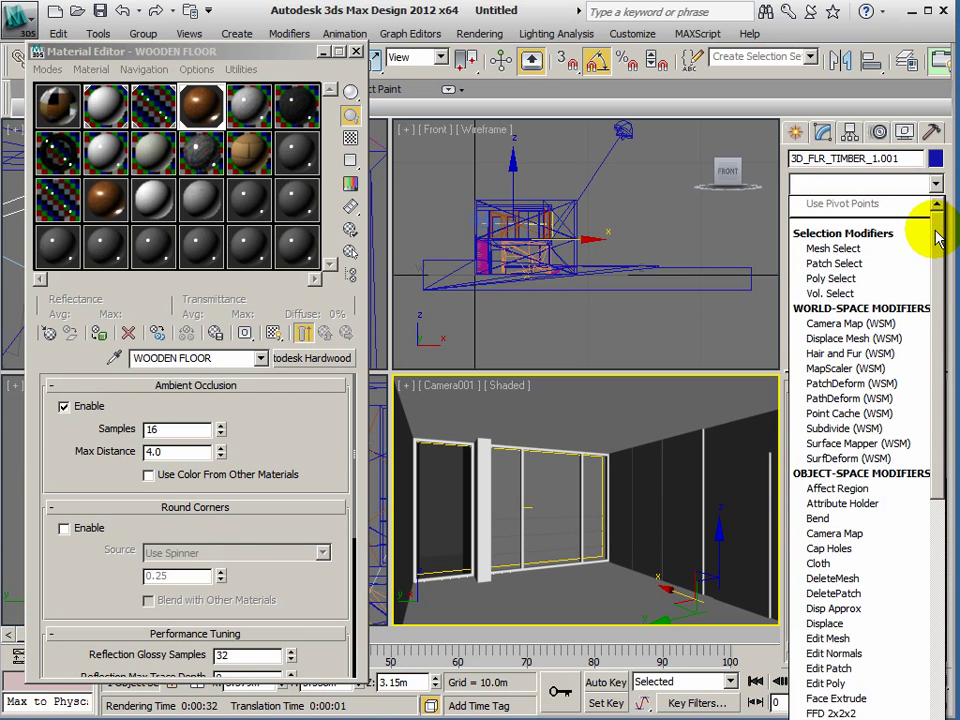
drag(936, 219, 943, 583)
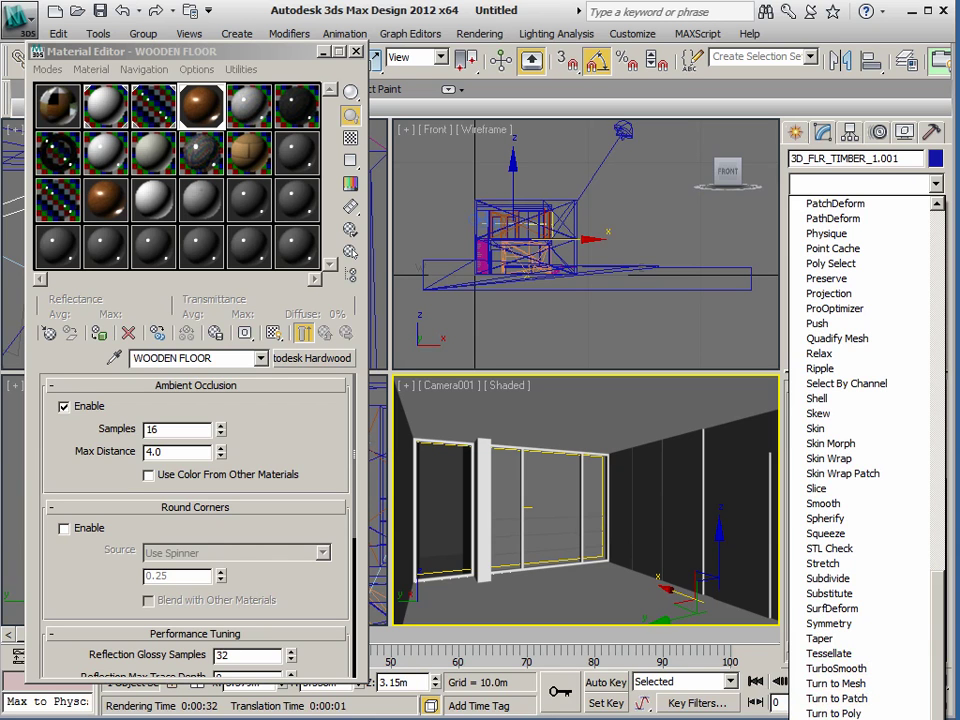
click(808, 681)
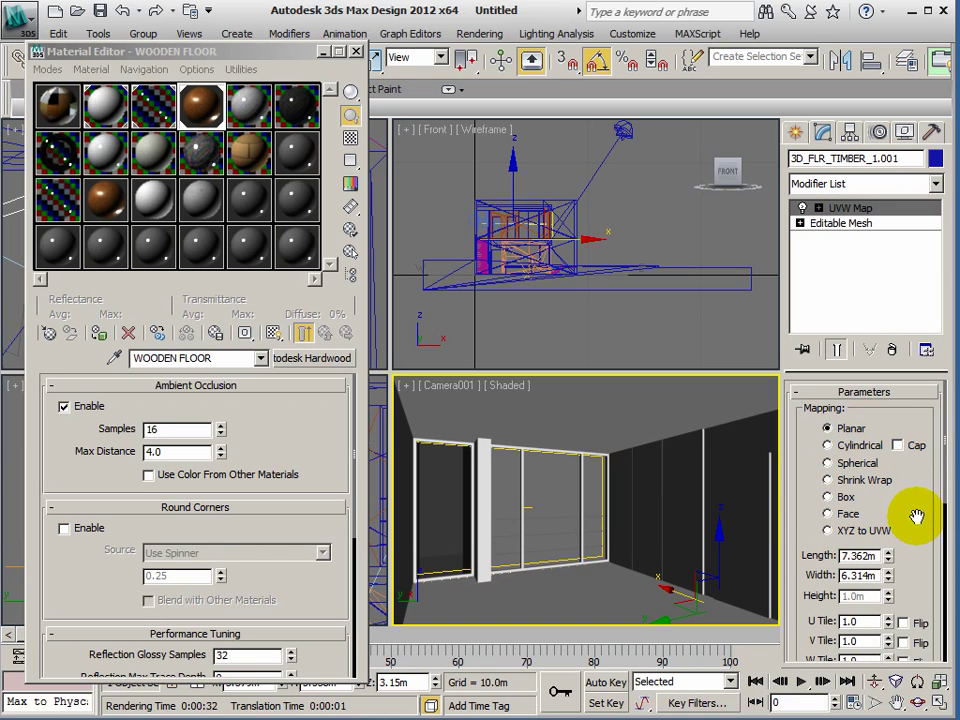
Set the floor's UVW Map to Box mapping and enable Real-World Map Size
mouse_move(916, 516)
mouse_down()
mouse_move(911, 459)
mouse_move(911, 499)
mouse_up()
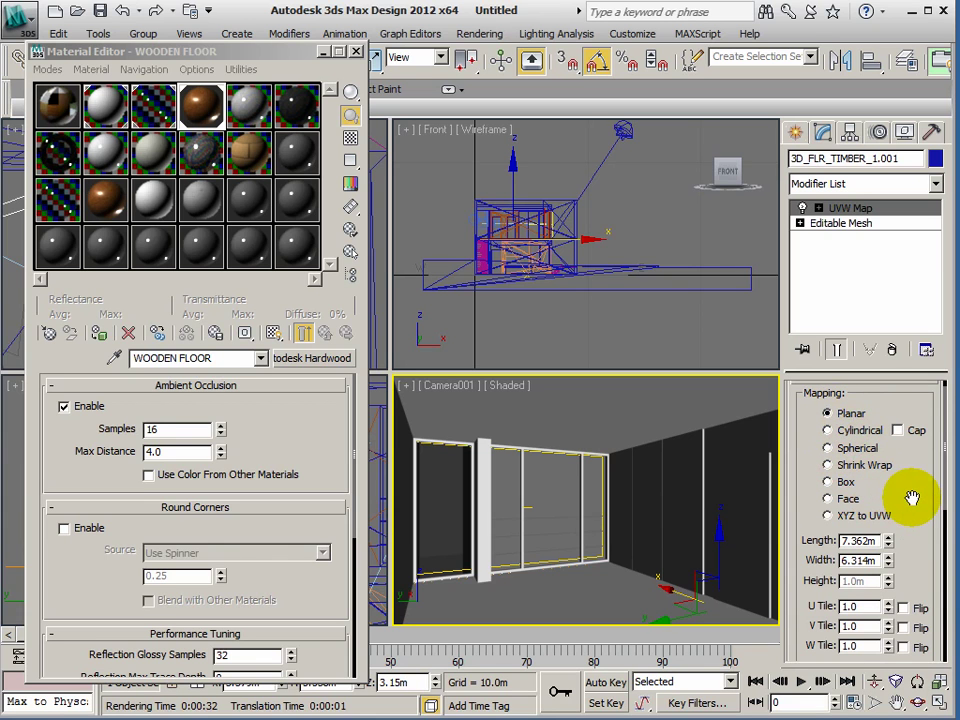
drag(912, 498, 914, 473)
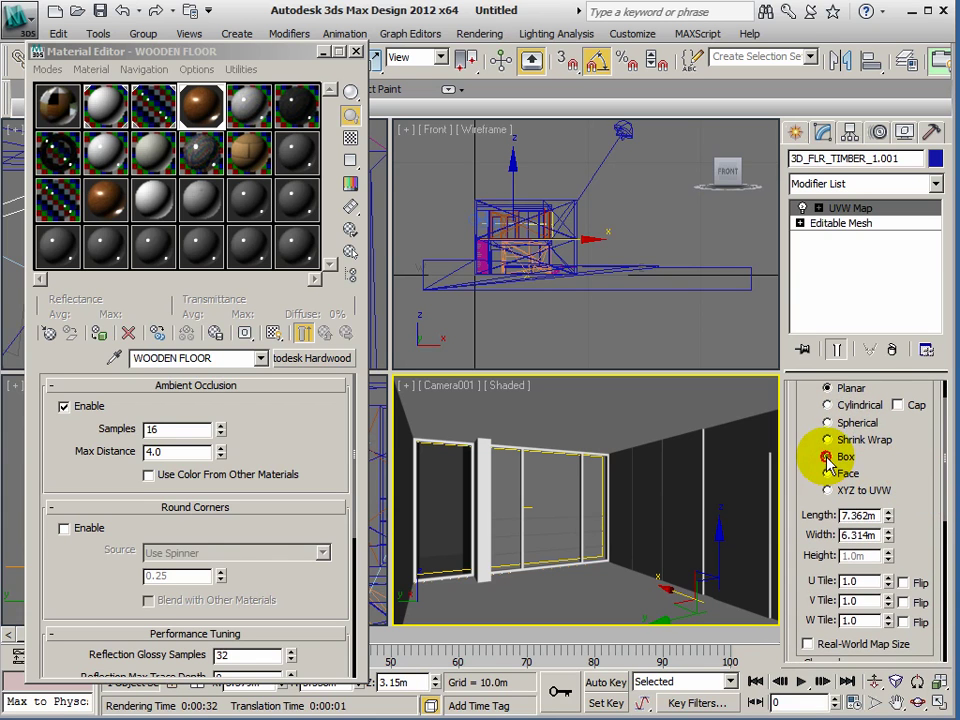
click(826, 457)
drag(921, 489, 913, 420)
scroll(908, 439, down, 1)
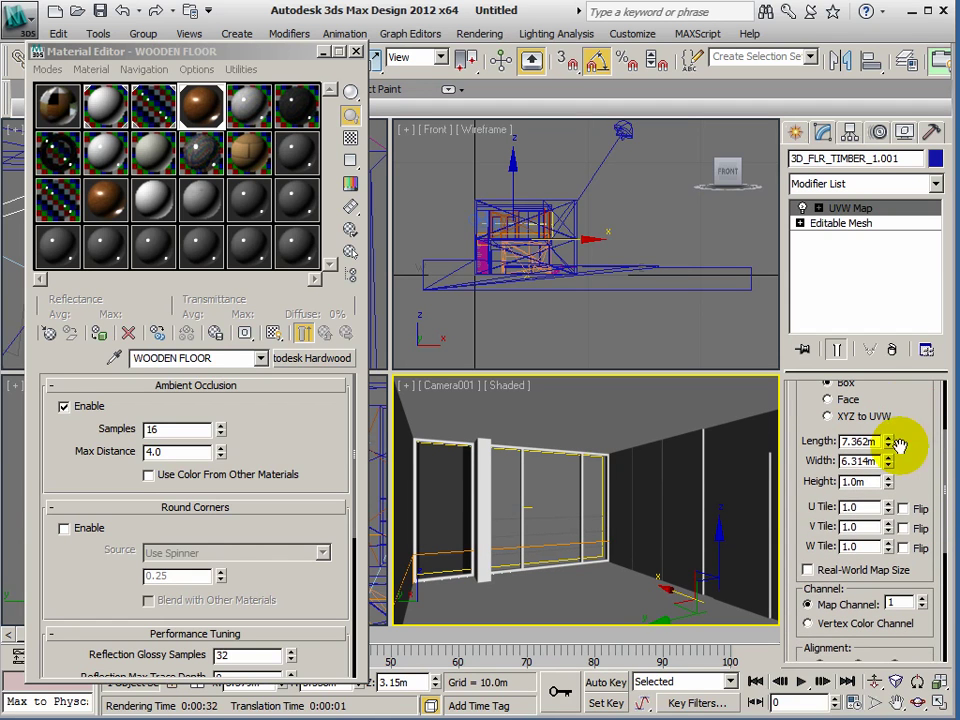
click(807, 570)
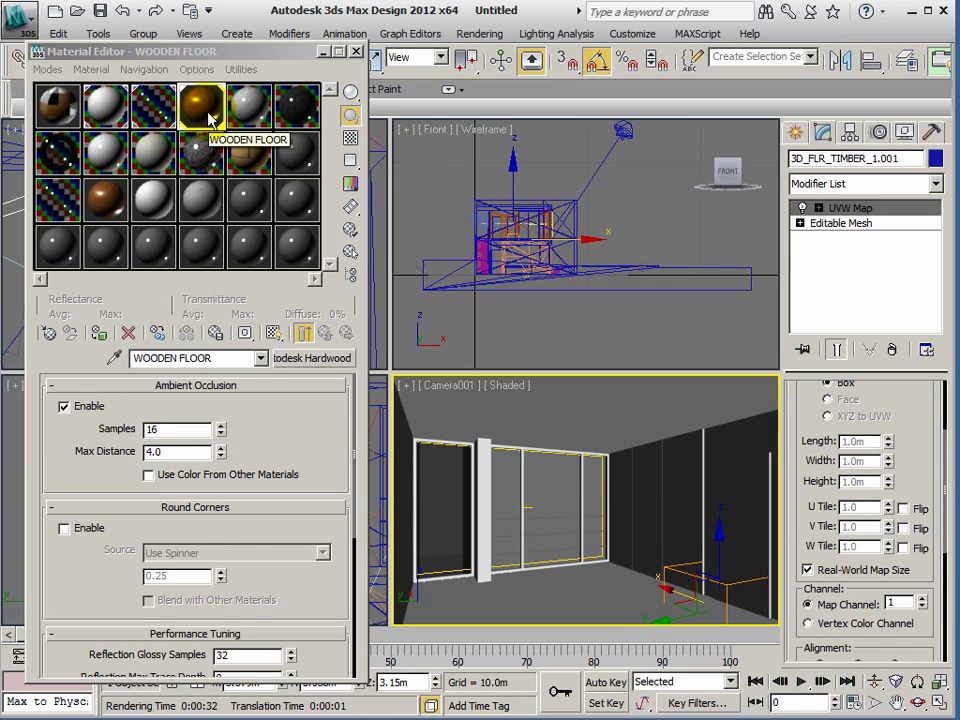
Reapply the WOODEN FLOOR material to the floor in the Camera001 view and display its texture in the viewport
drag(210, 118, 549, 567)
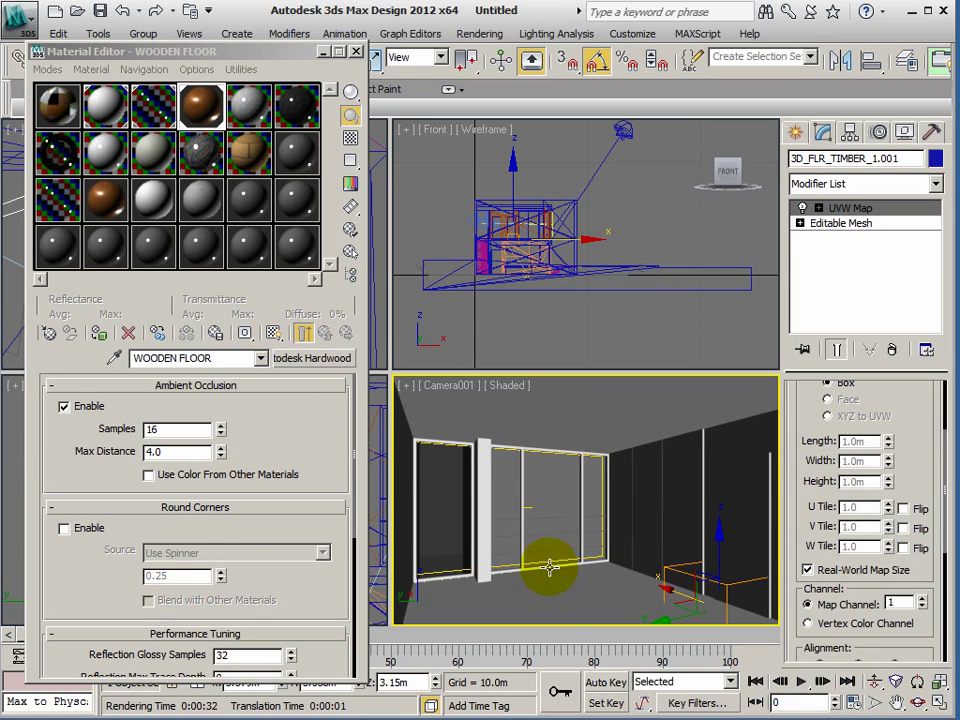
click(274, 334)
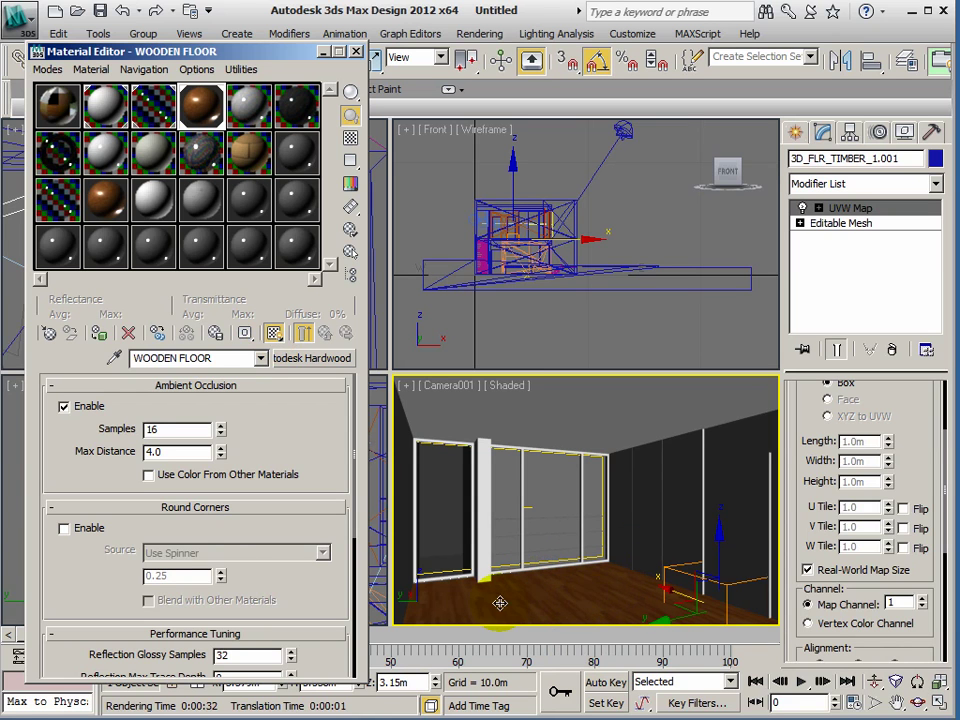
Rotate the floor's UVW Map gizmo about its Z axis to change the direction of the floorboards
click(880, 210)
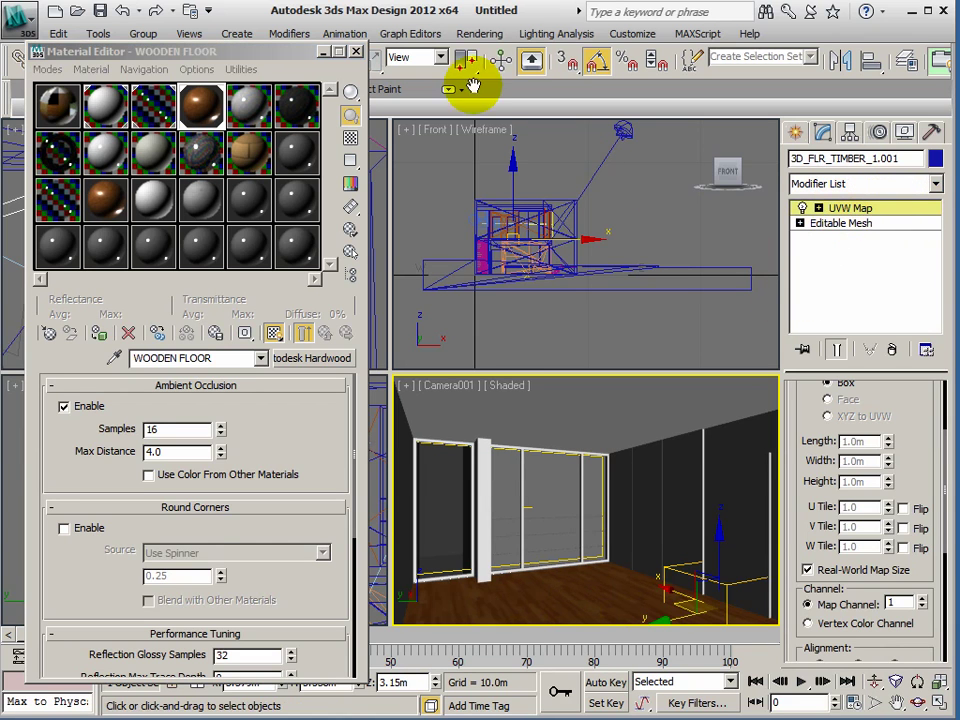
drag(253, 54, 247, 124)
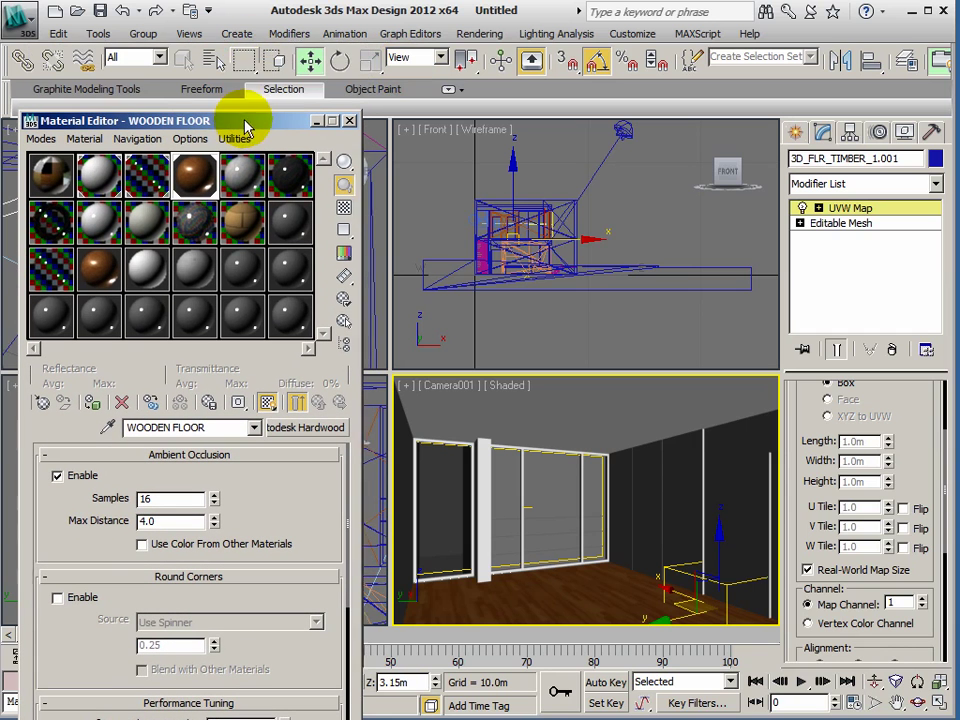
click(340, 64)
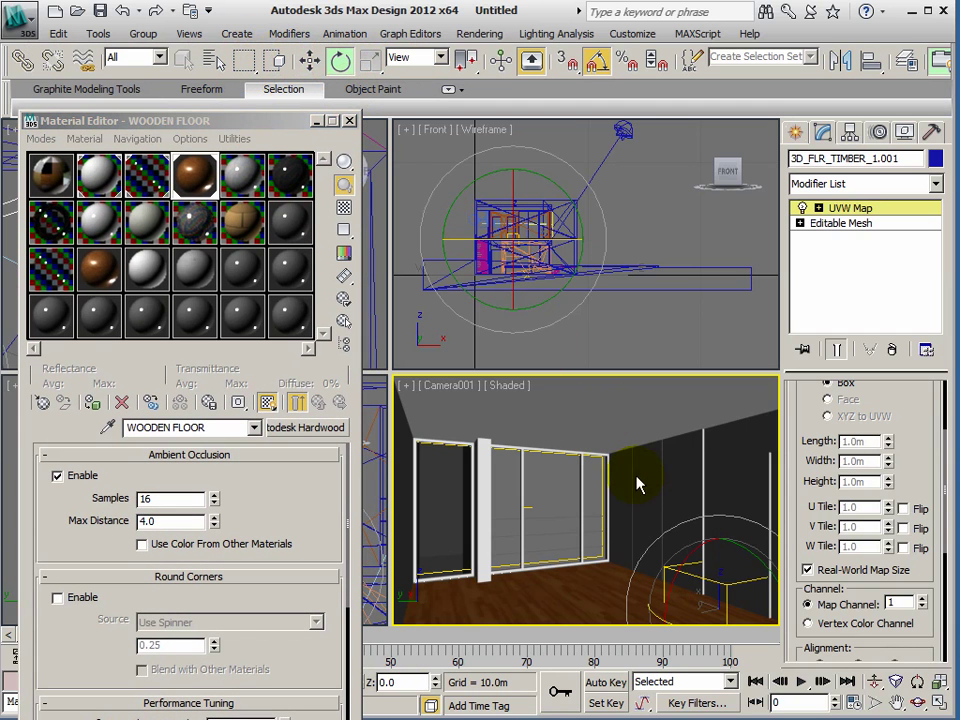
click(597, 64)
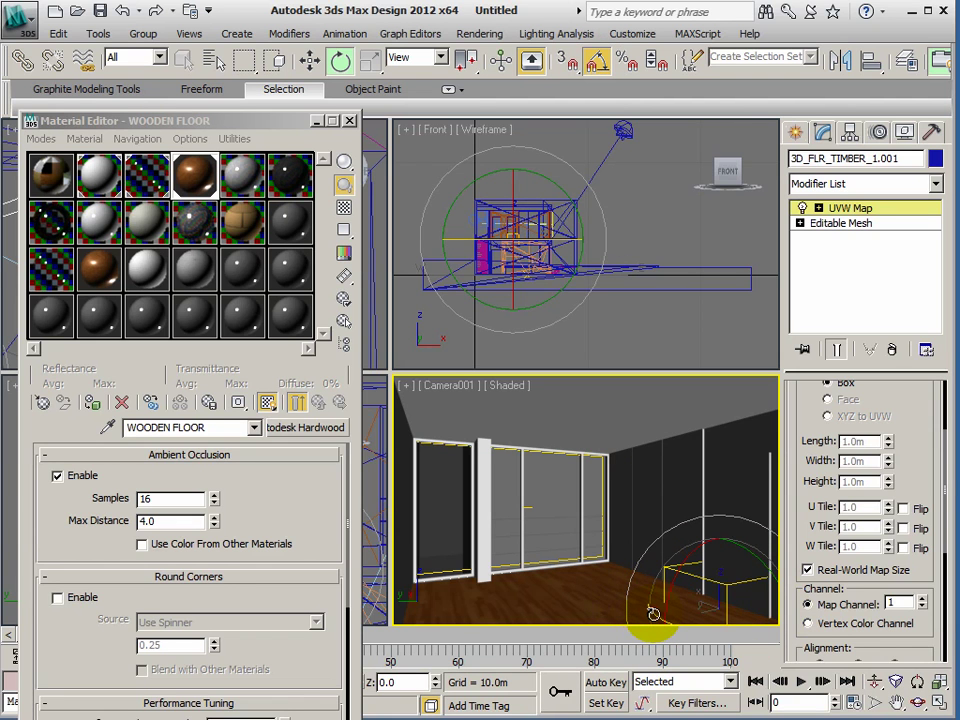
drag(653, 613, 712, 678)
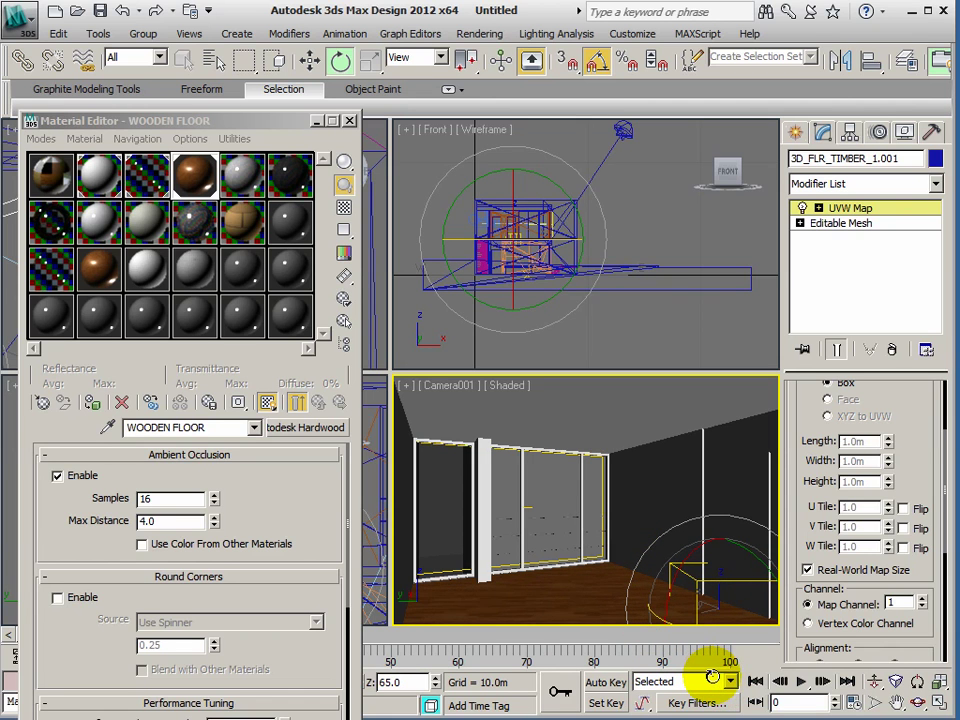
click(382, 683)
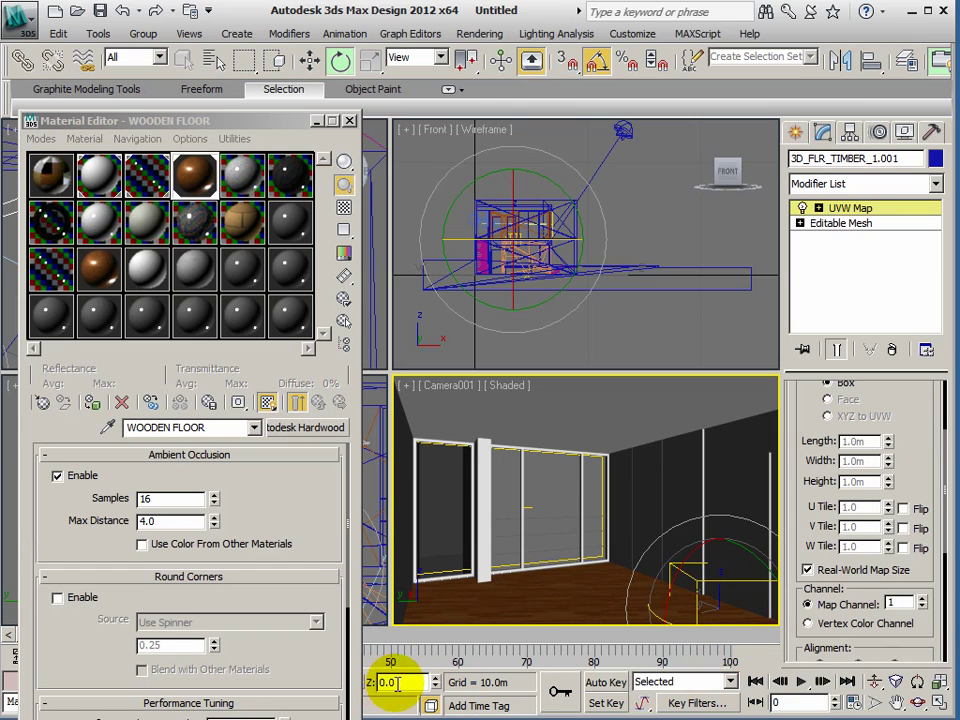
click(122, 14)
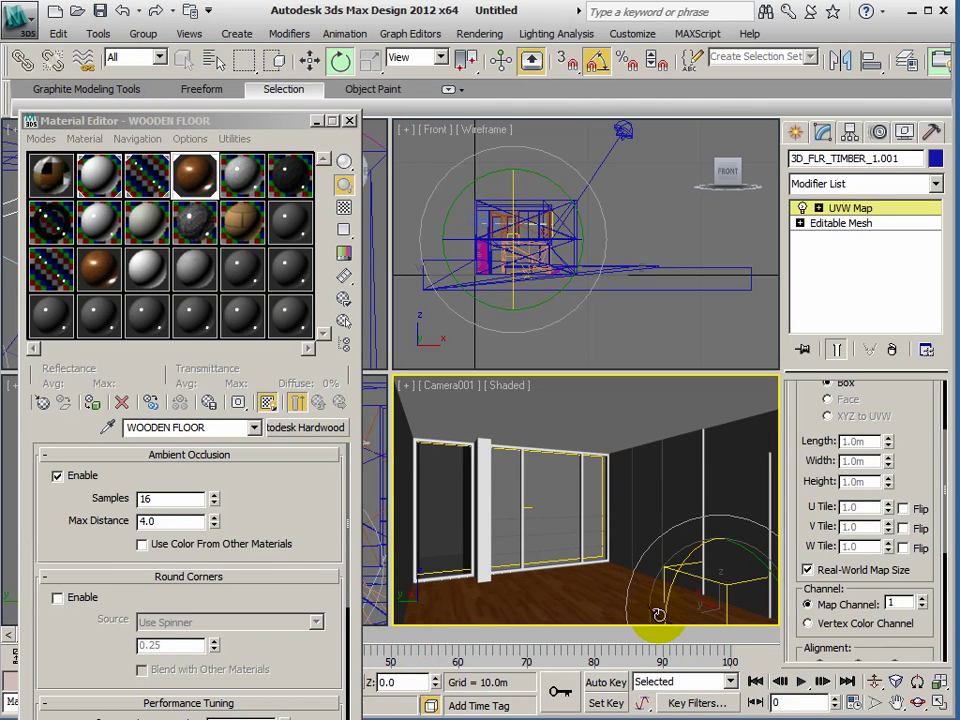
drag(650, 612, 734, 666)
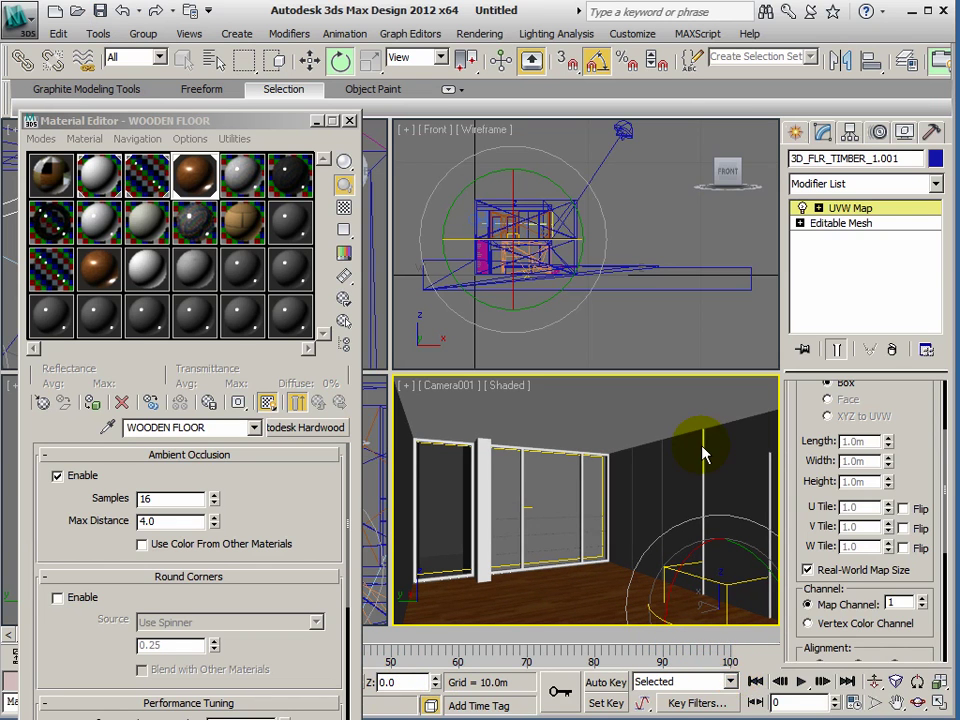
click(855, 212)
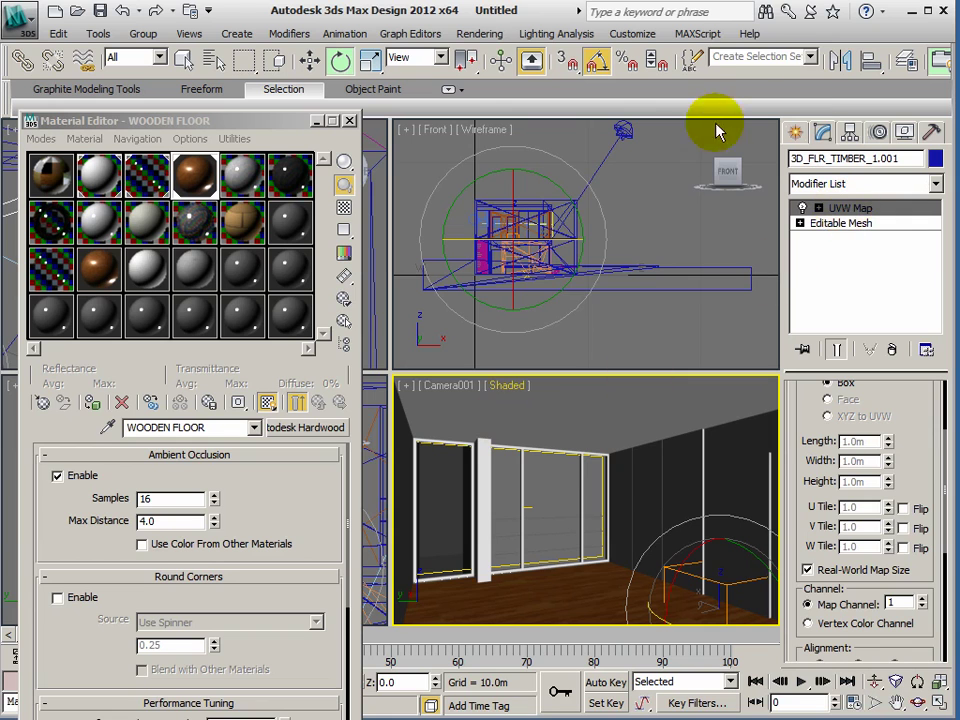
Render the Camera001 view, set the image precision to High: Min 1, Max 16, and close the rendered frame
drag(764, 72, 570, 73)
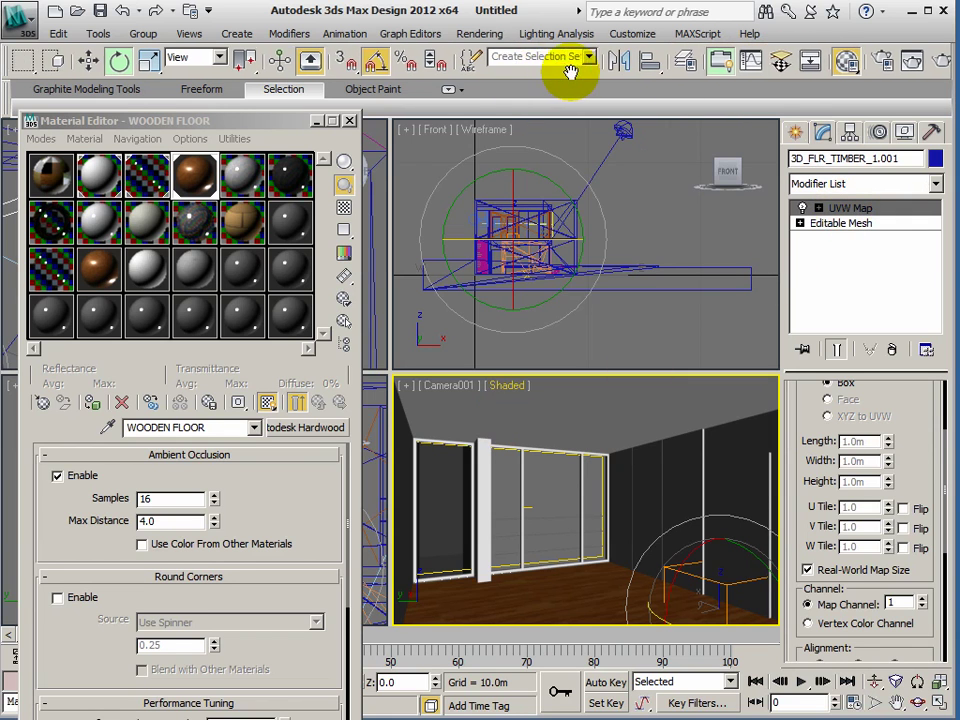
click(932, 65)
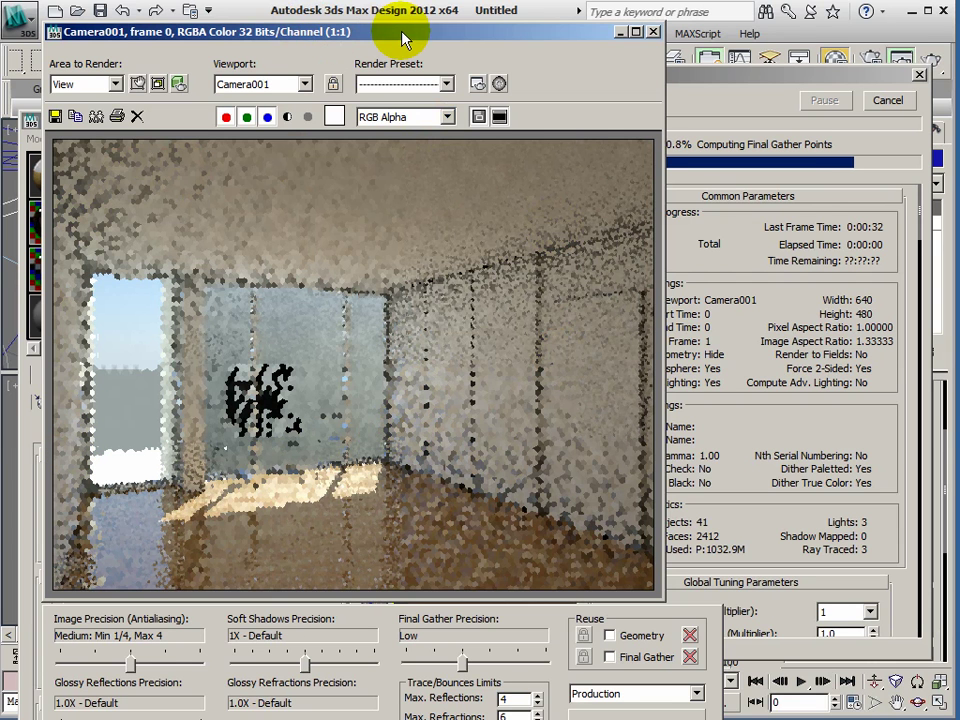
drag(424, 30, 456, 34)
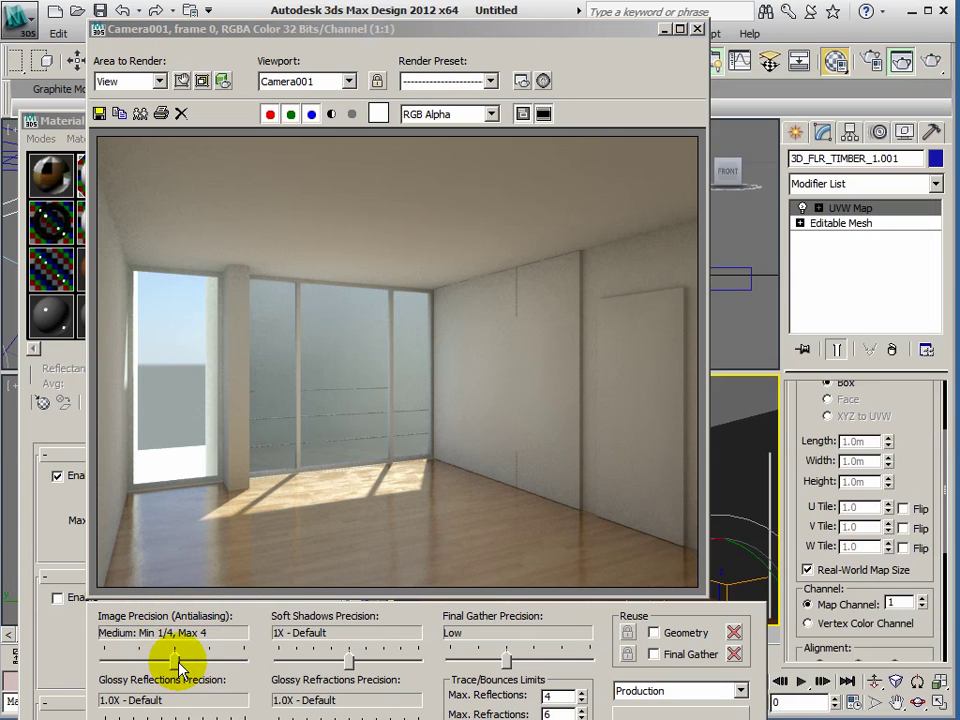
drag(177, 660, 205, 660)
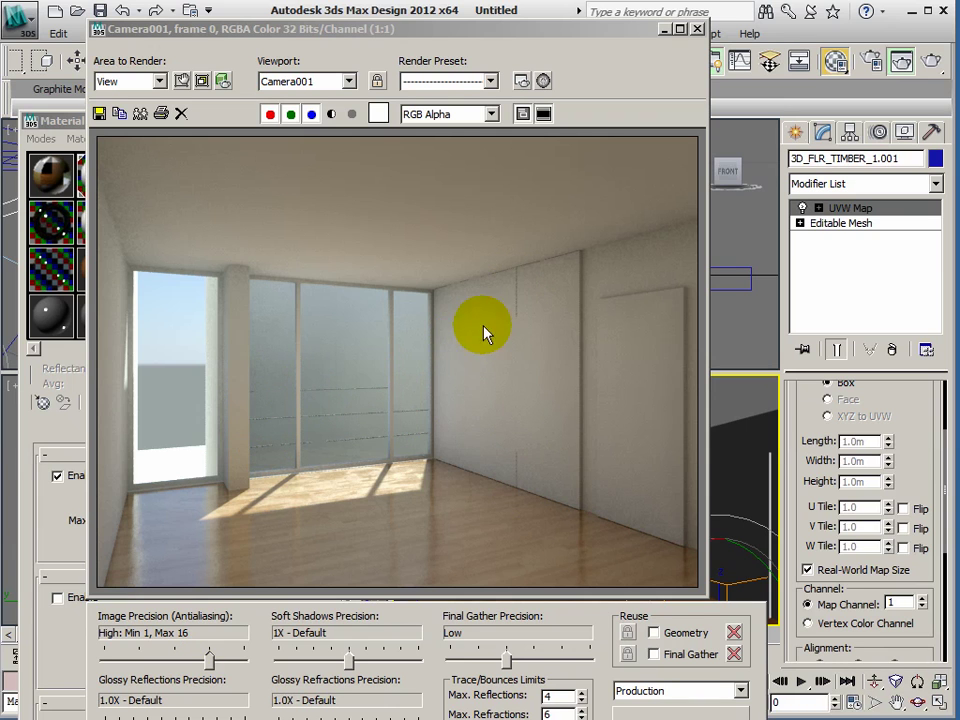
click(697, 30)
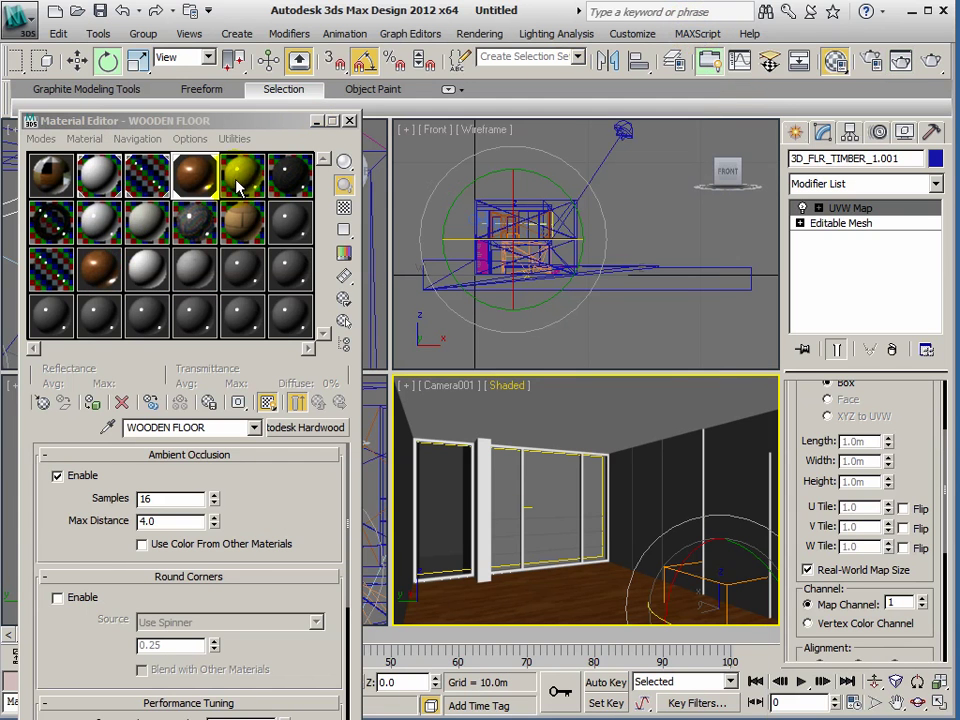
Replace the 05 - Default material with Formwork - Holes from the Autodesk Material Library's cast-in-place concrete
click(232, 188)
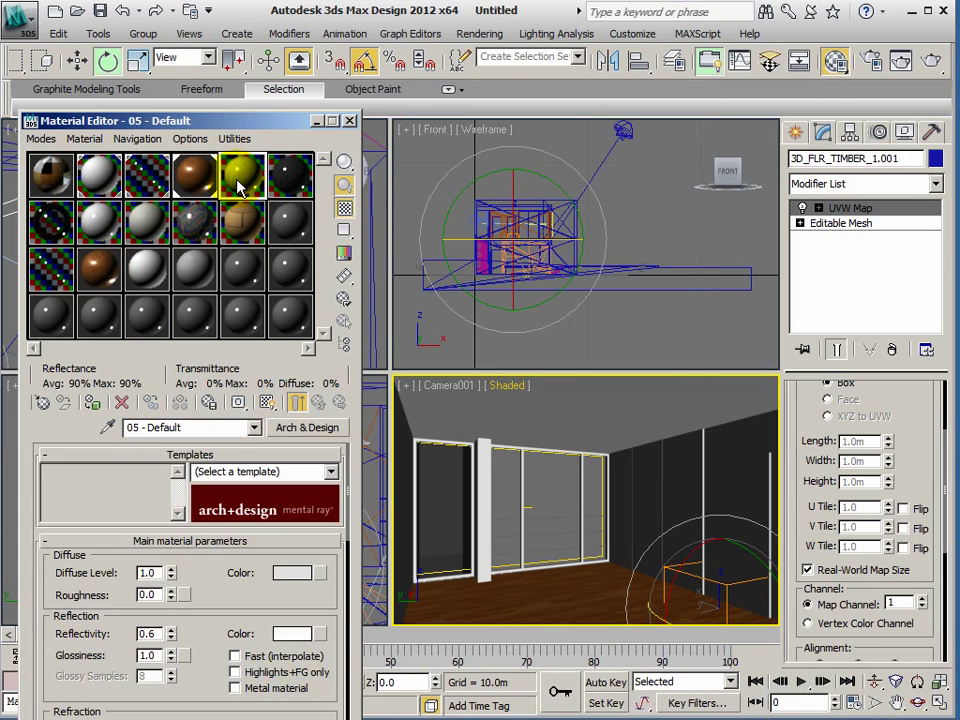
click(297, 430)
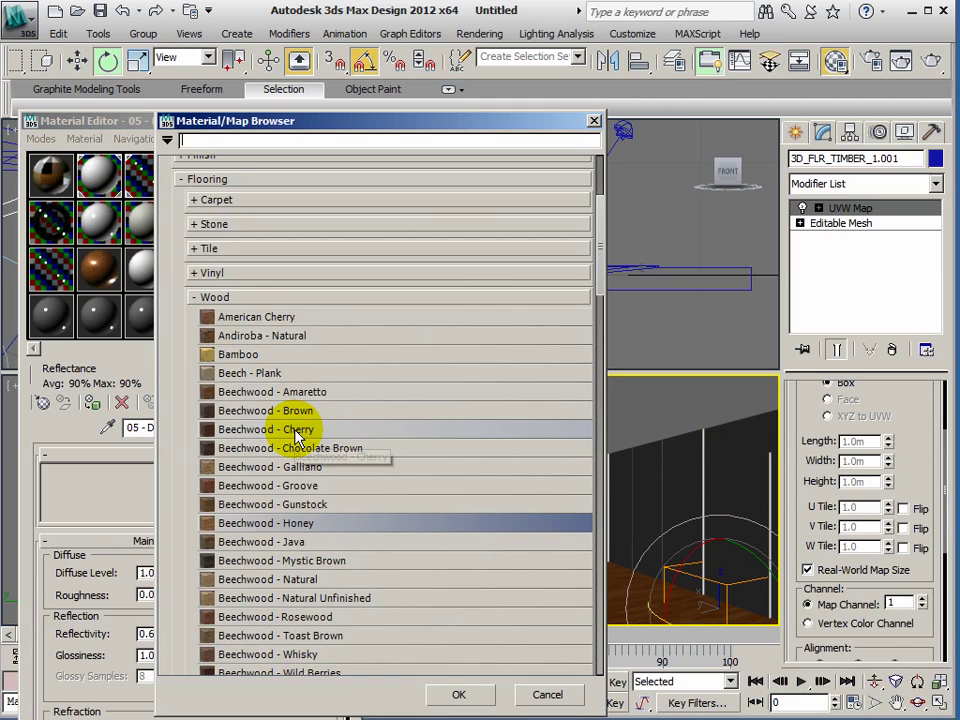
click(195, 299)
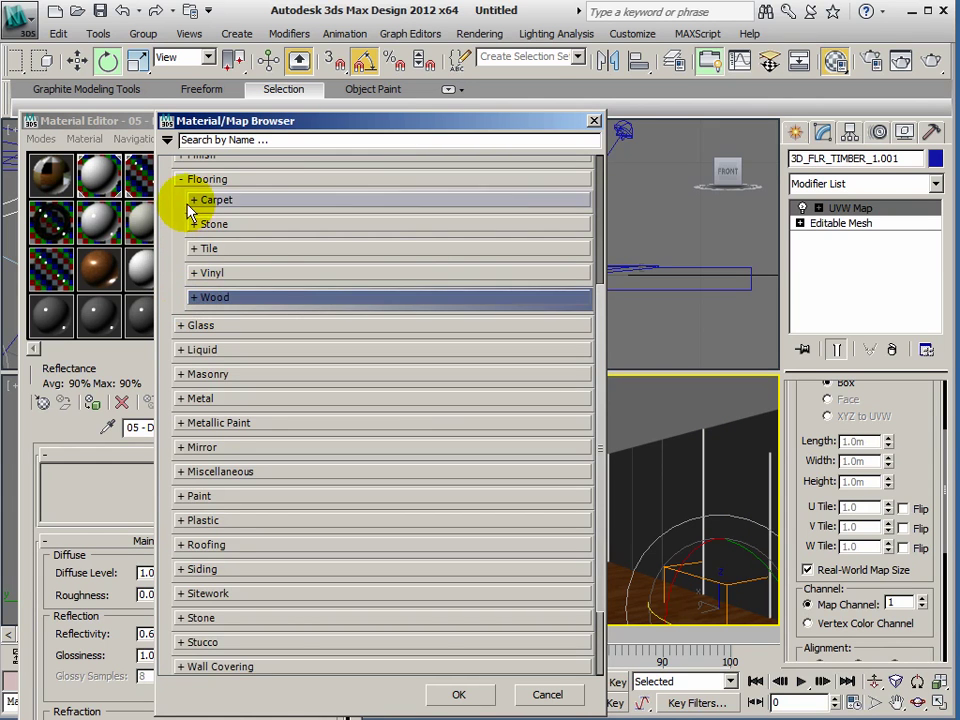
click(181, 179)
scroll(306, 497, up, 4)
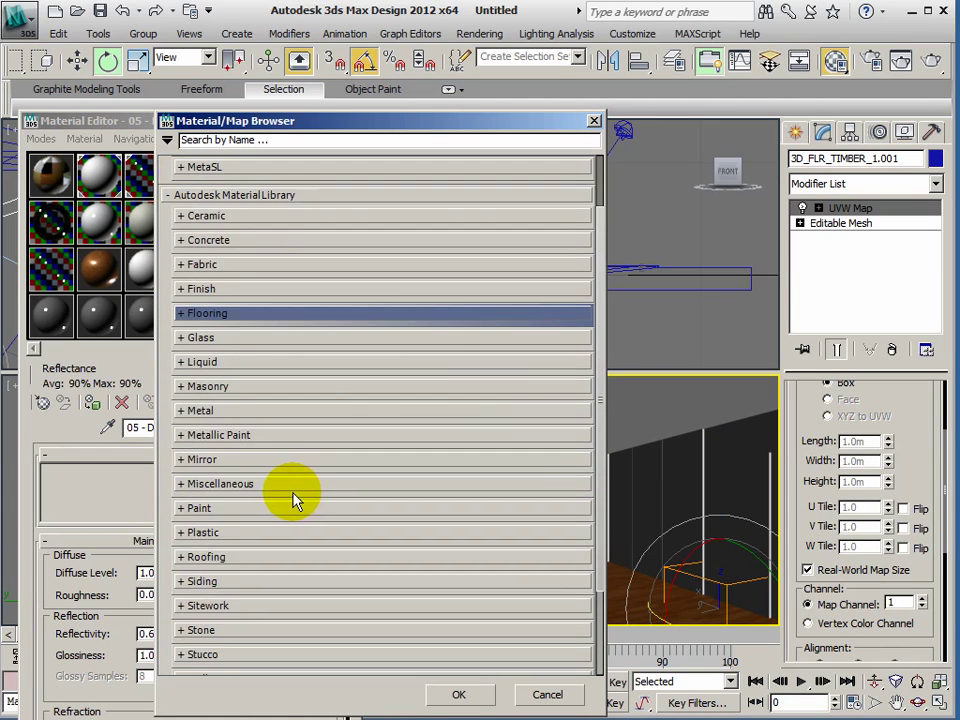
scroll(250, 430, up, 1)
click(180, 286)
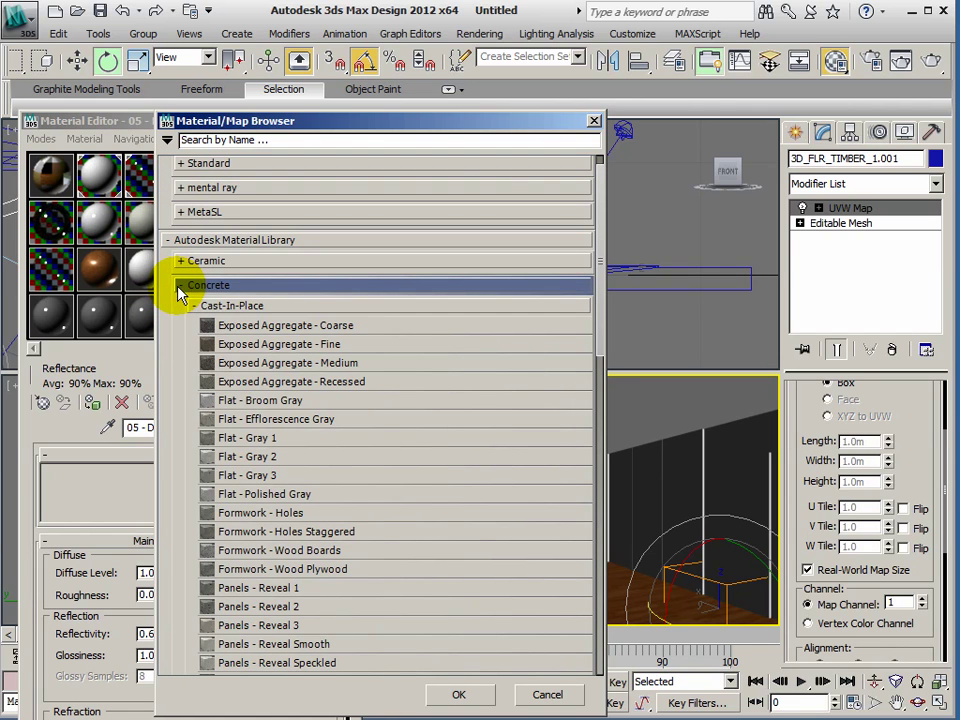
scroll(407, 484, down, 1)
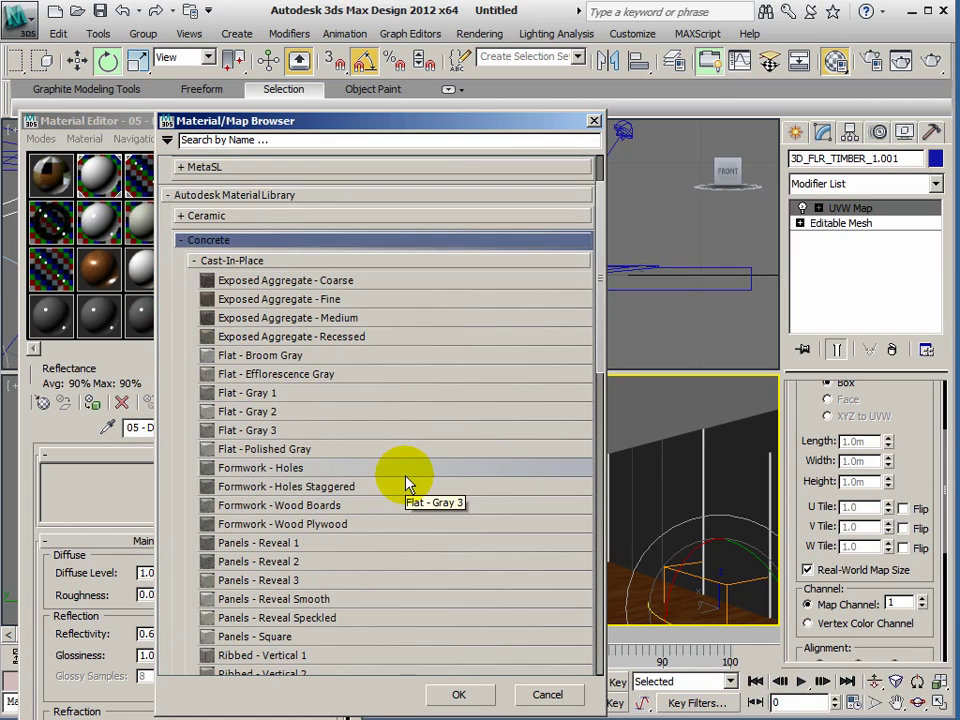
scroll(407, 484, down, 1)
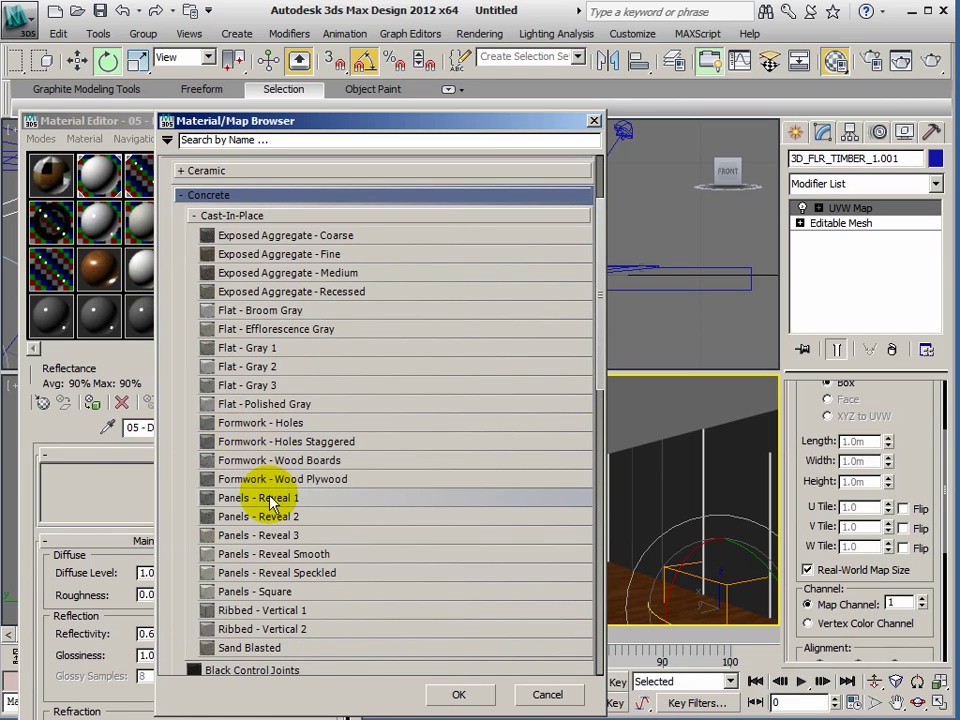
scroll(276, 498, down, 1)
scroll(255, 497, up, 1)
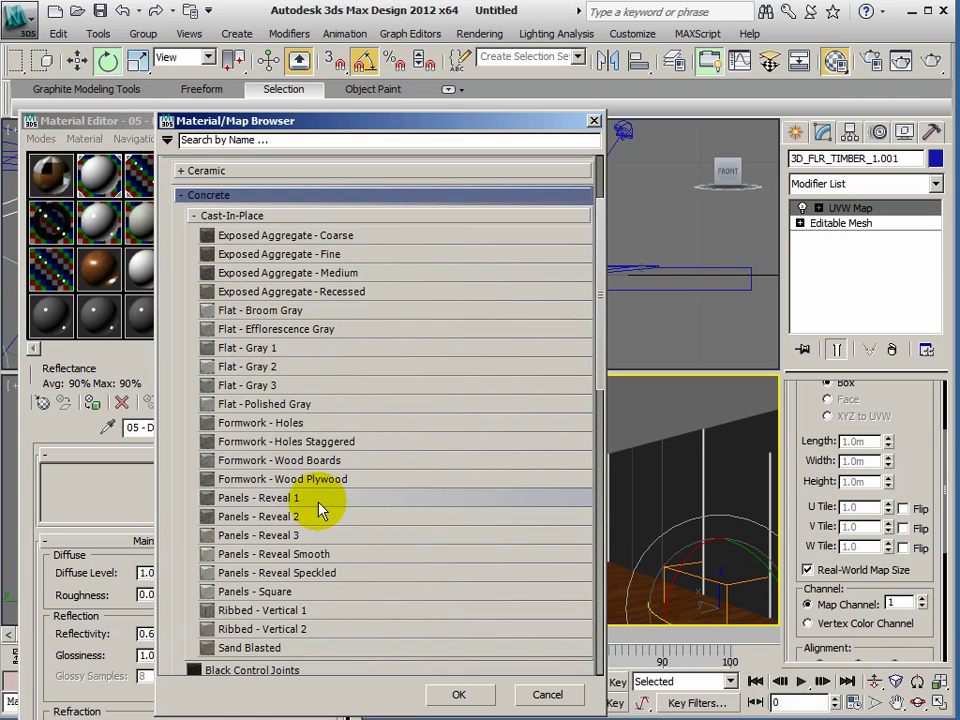
double_click(234, 424)
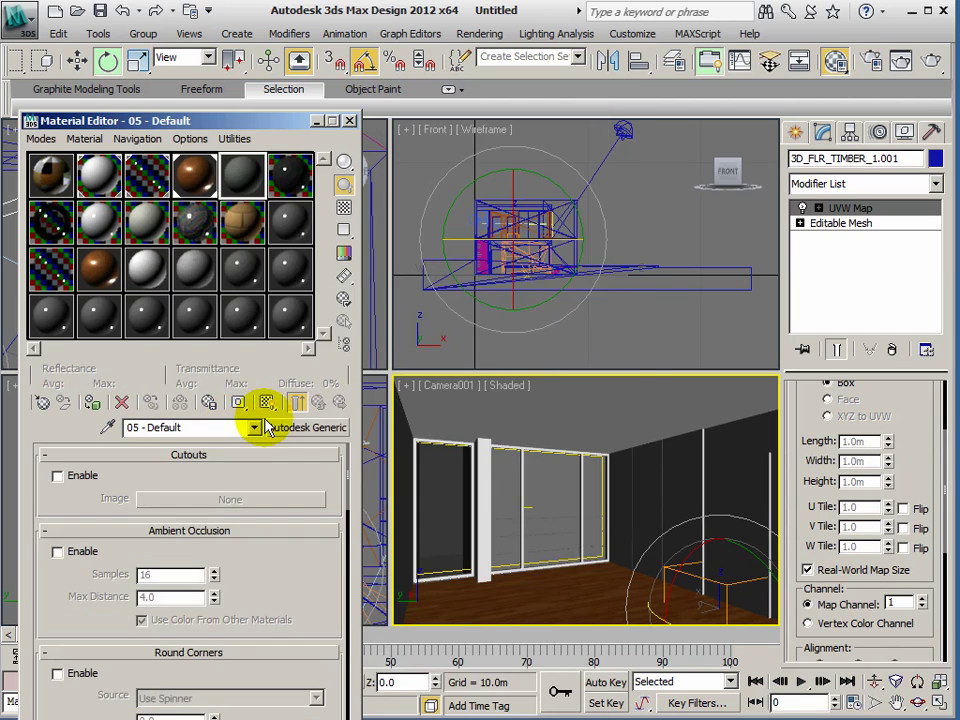
Change the 05 - Default material's sample shape to a box and examine its enlarged preview
drag(346, 163, 406, 164)
double_click(237, 182)
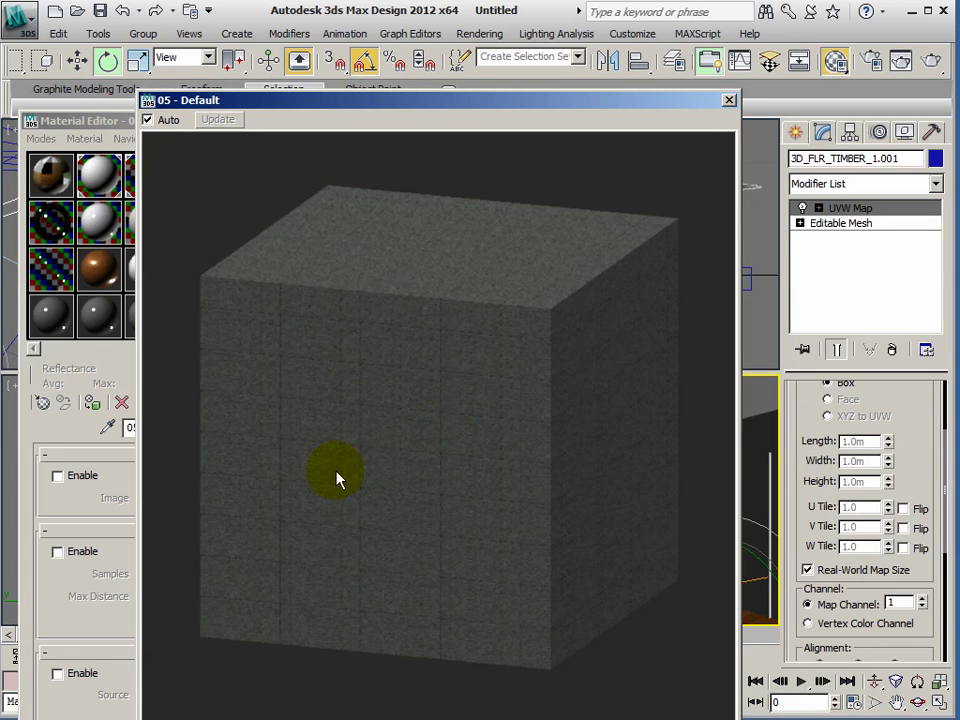
click(729, 101)
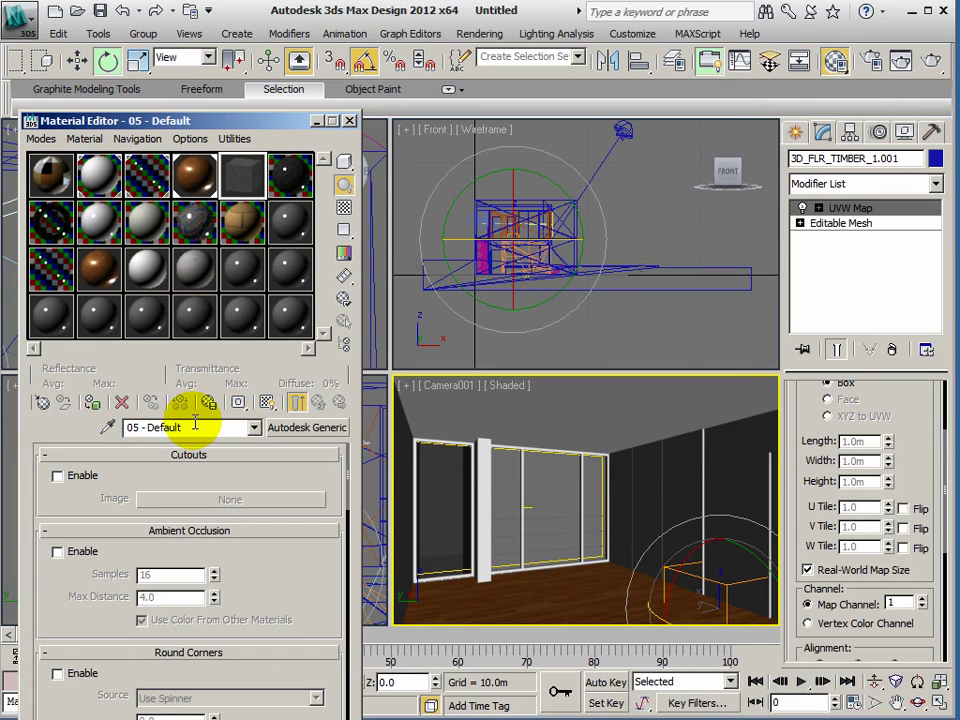
Enable ambient occlusion for the 05 - Default concrete material
click(57, 551)
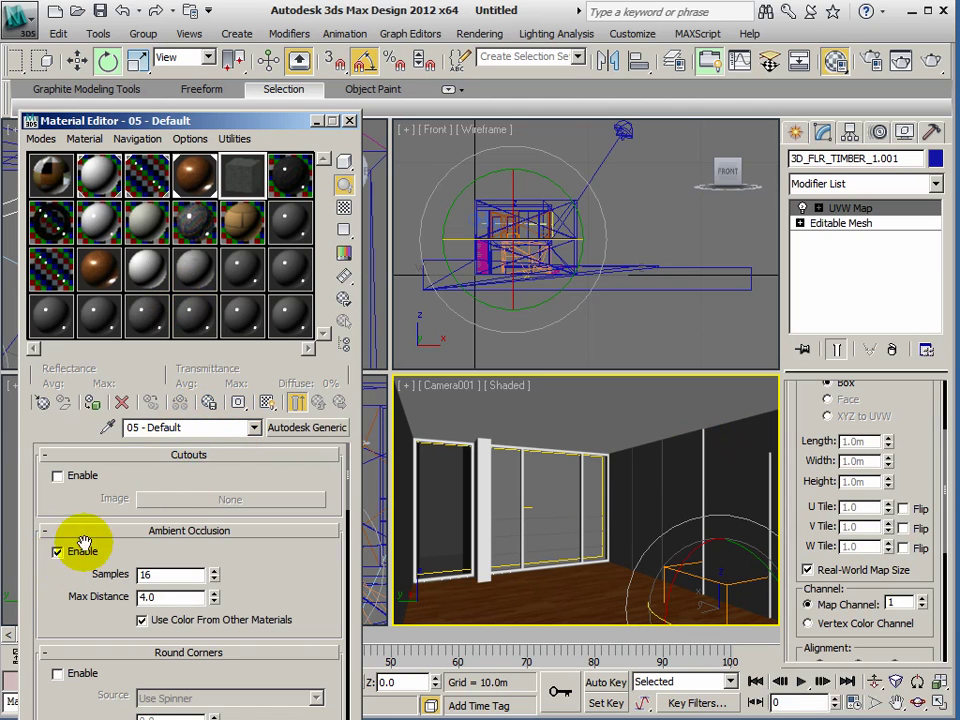
Rename the 05 - Default material as CONCRETE WALLS and assign it to the upper-floor concrete wall 3D_WL_CONC_1.001
click(183, 427)
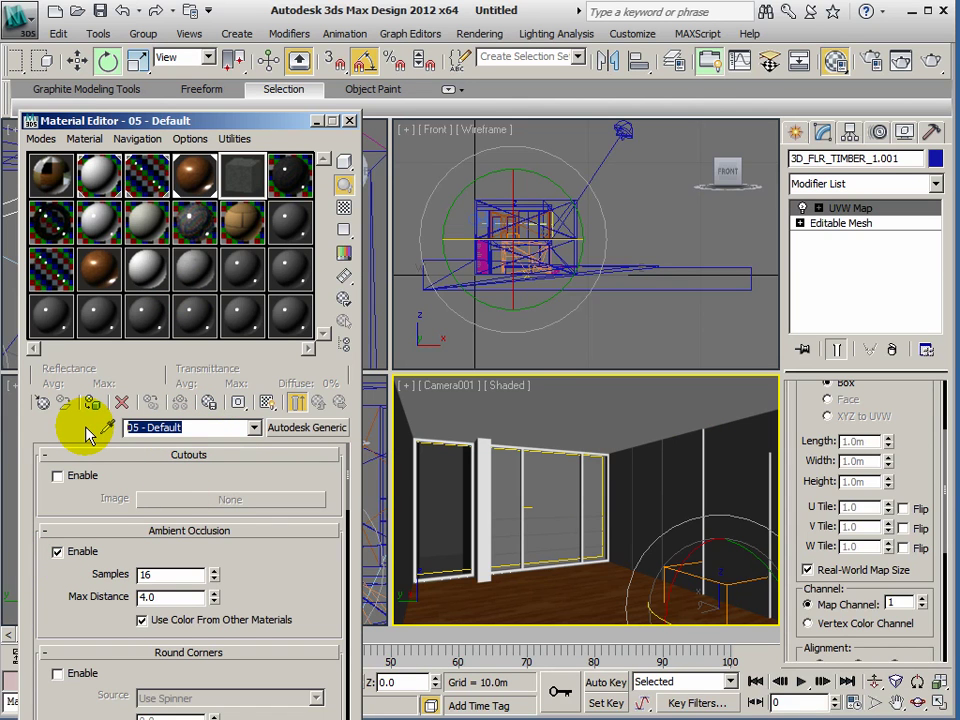
text(CONCRETE WALLS)
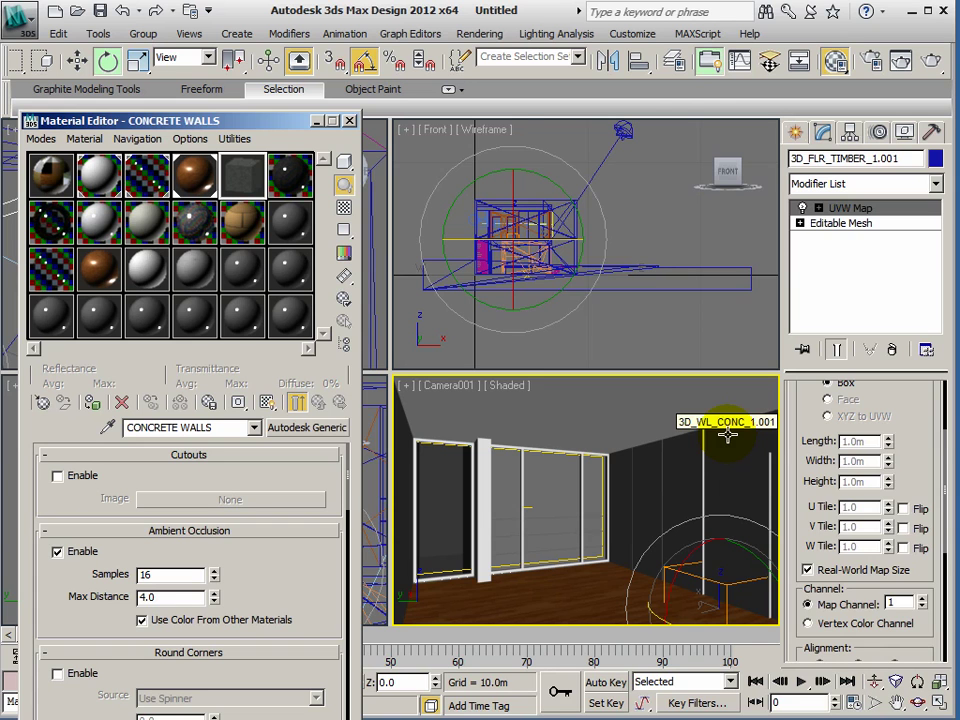
click(727, 433)
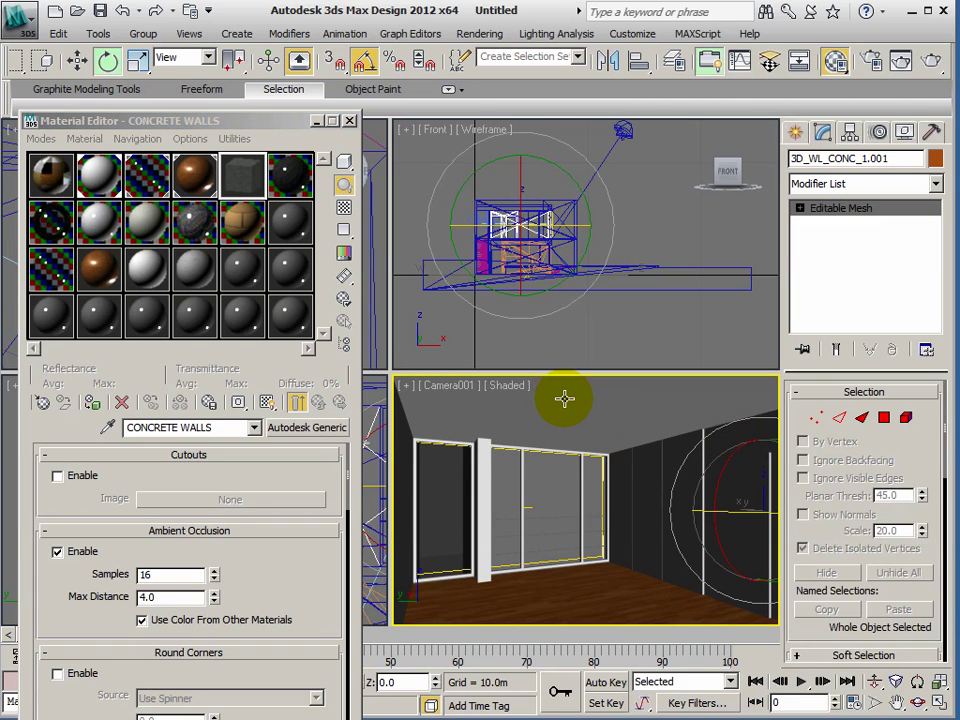
click(92, 403)
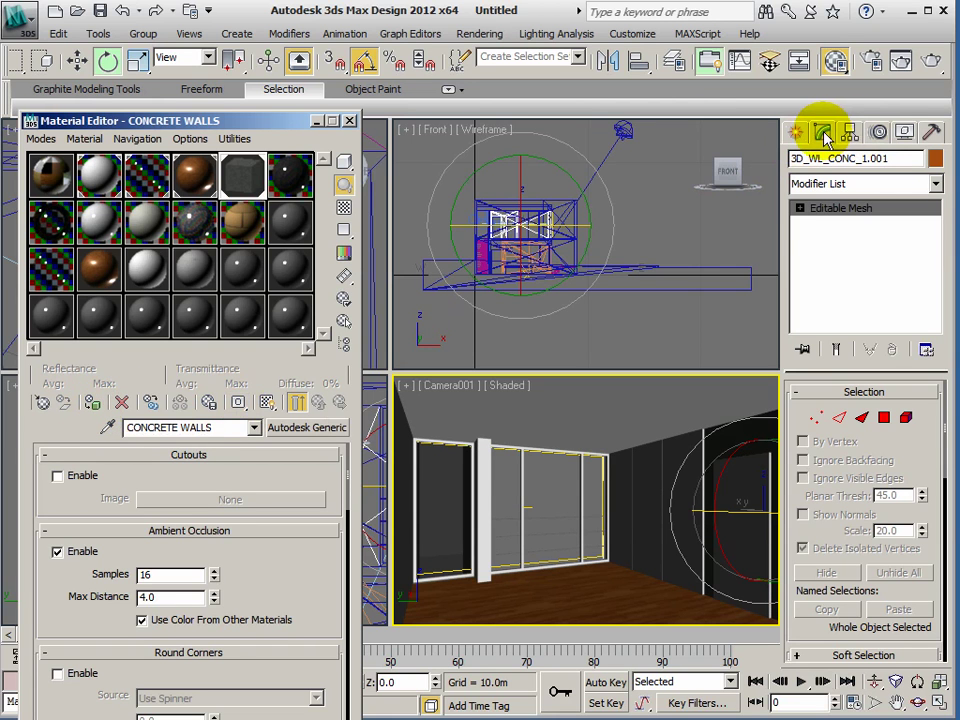
Add a UVW Map modifier to the upper-floor concrete wall, using Box mapping and real-world map size
click(935, 183)
scroll(936, 205, up, 10)
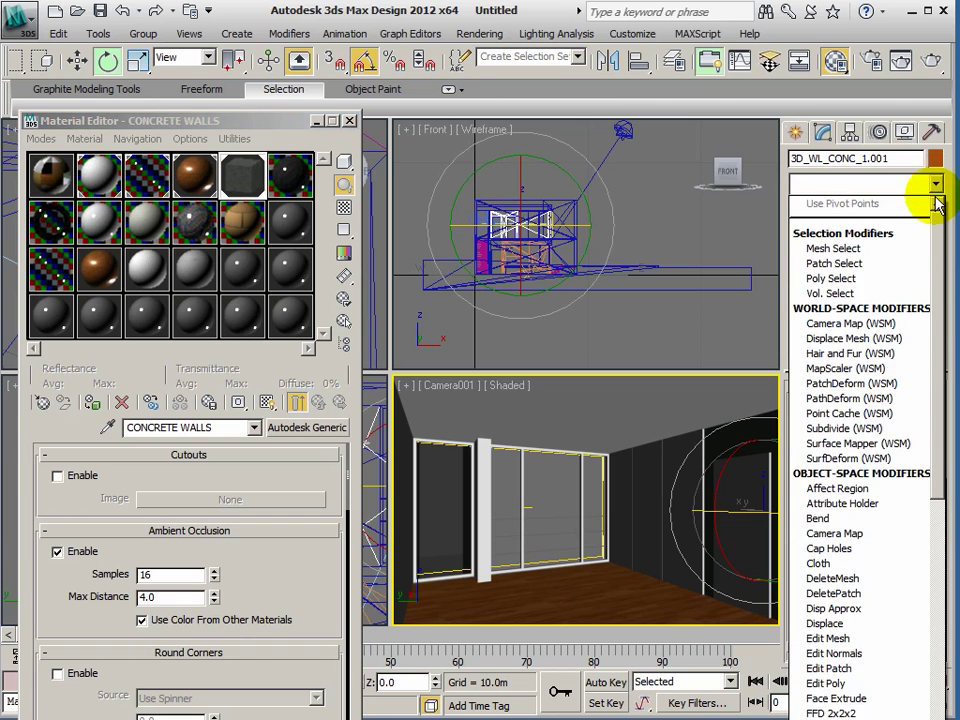
scroll(940, 275, down, 1)
drag(940, 275, 945, 621)
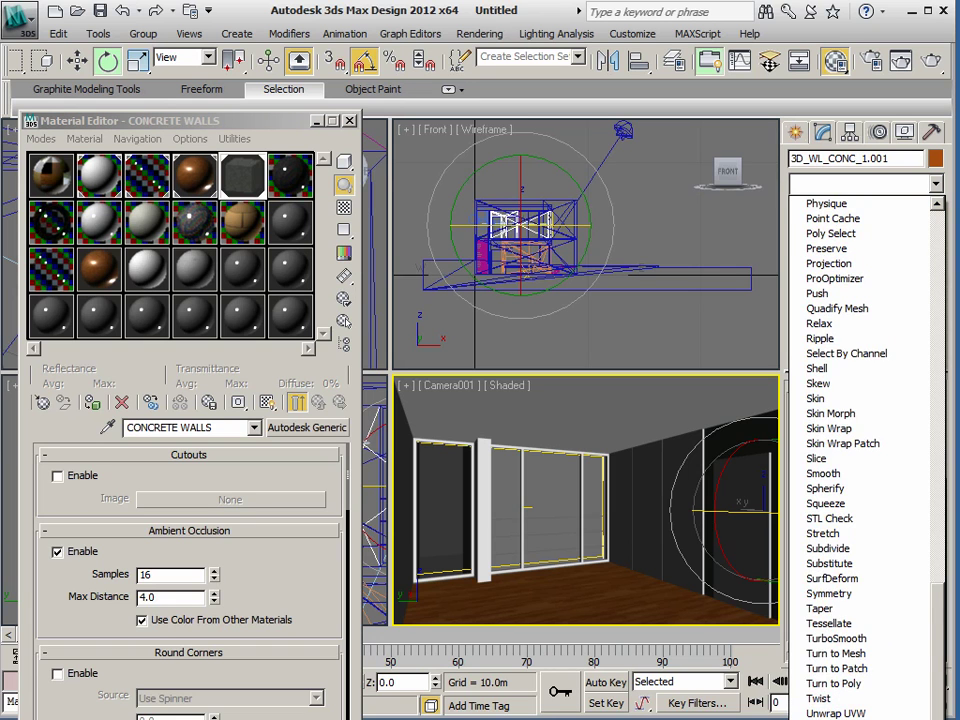
click(838, 718)
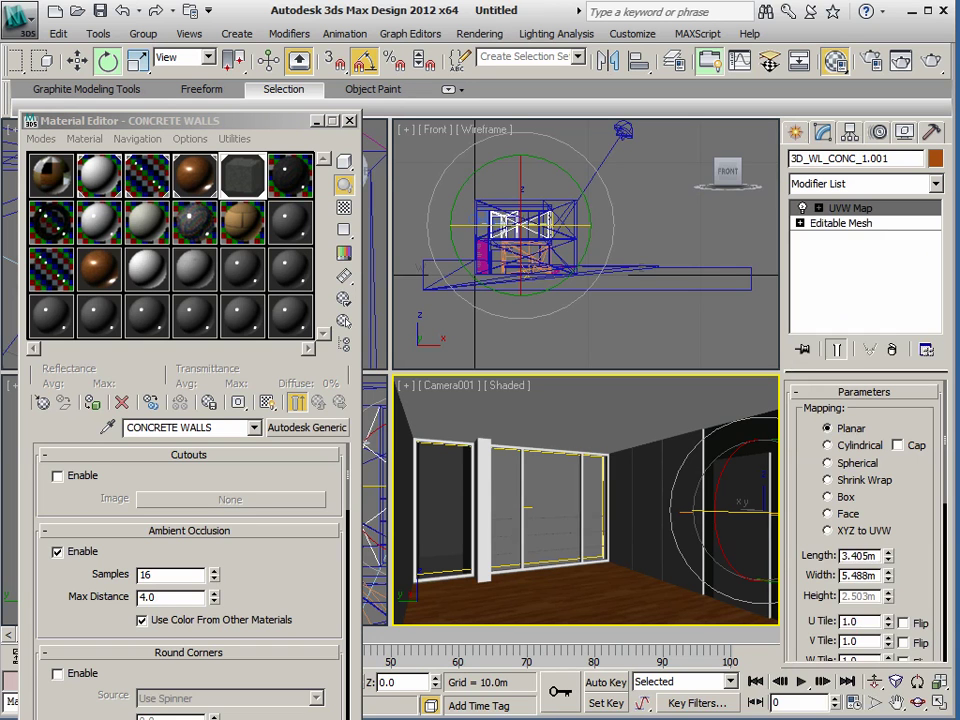
click(832, 497)
drag(915, 550, 928, 390)
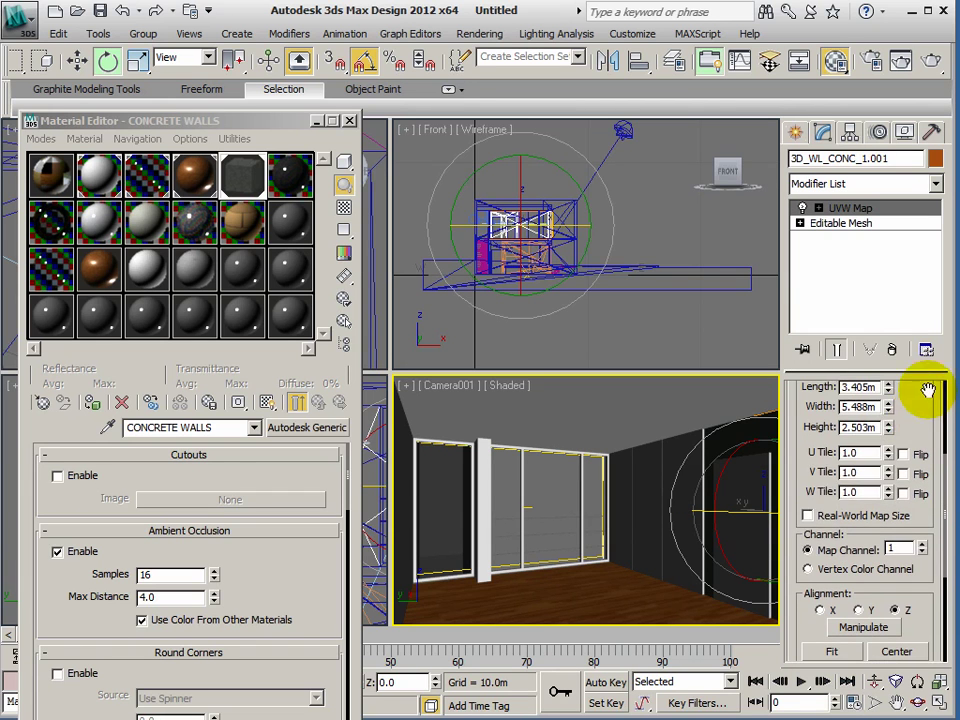
click(808, 517)
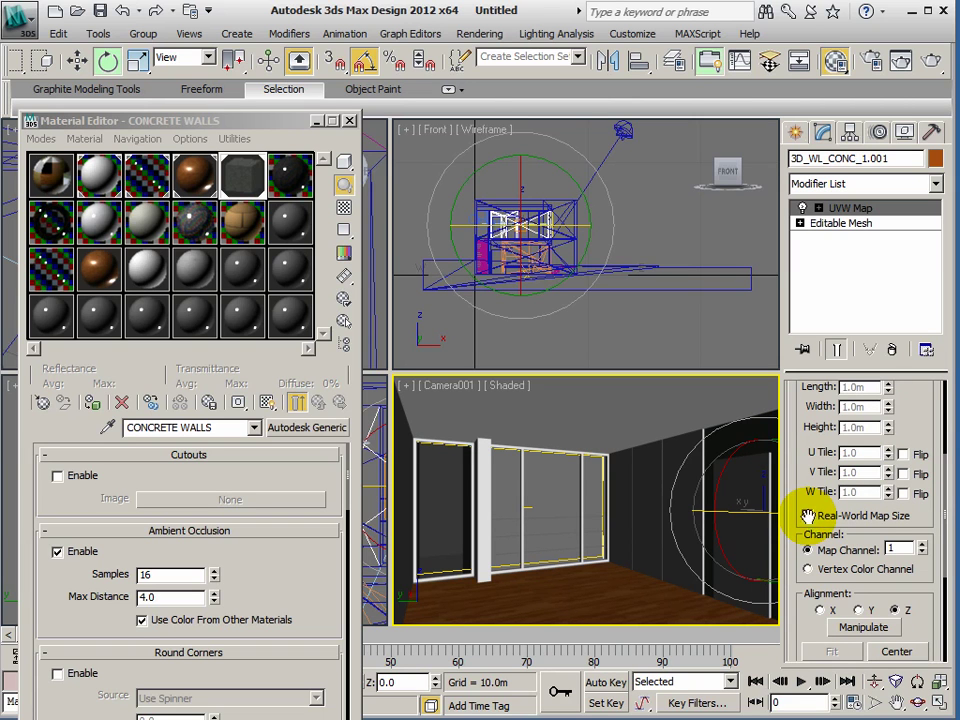
Assign the CONCRETE WALLS material to the ground-floor concrete wall 3D_WL_CONC_G.001, selecting it in the Front view
drag(265, 176, 522, 287)
scroll(515, 251, up, 5)
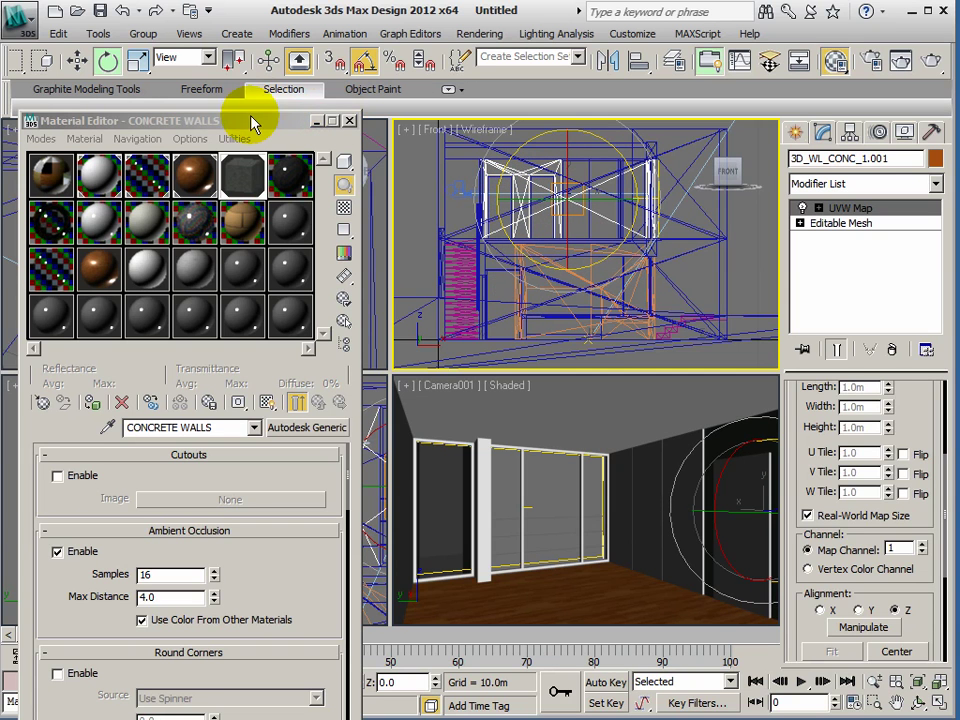
drag(251, 122, 277, 111)
click(231, 92)
click(273, 78)
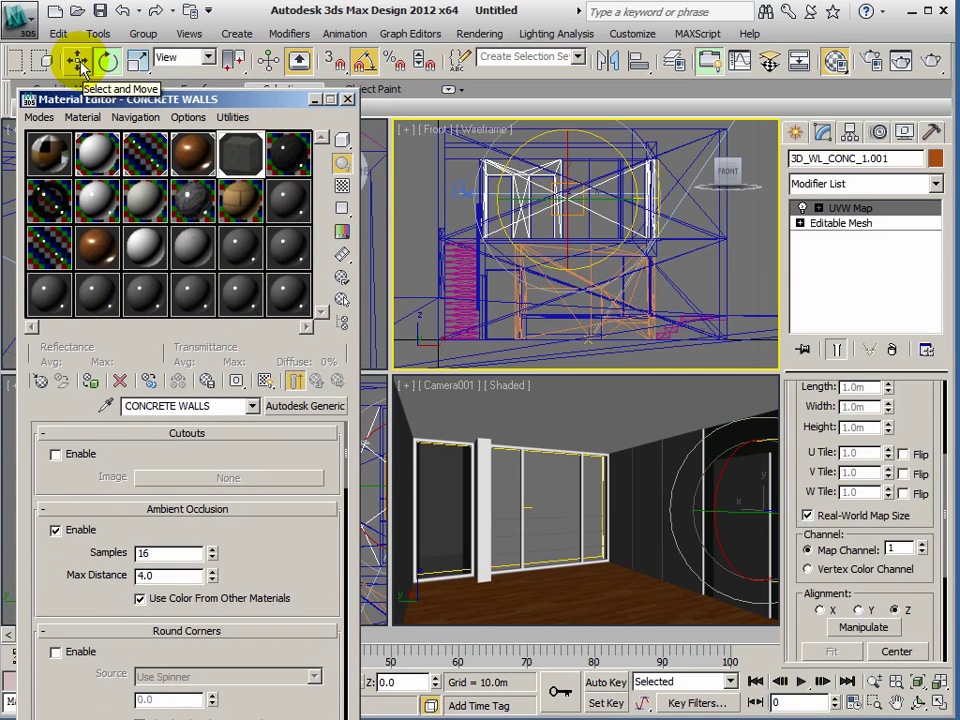
click(78, 62)
click(519, 286)
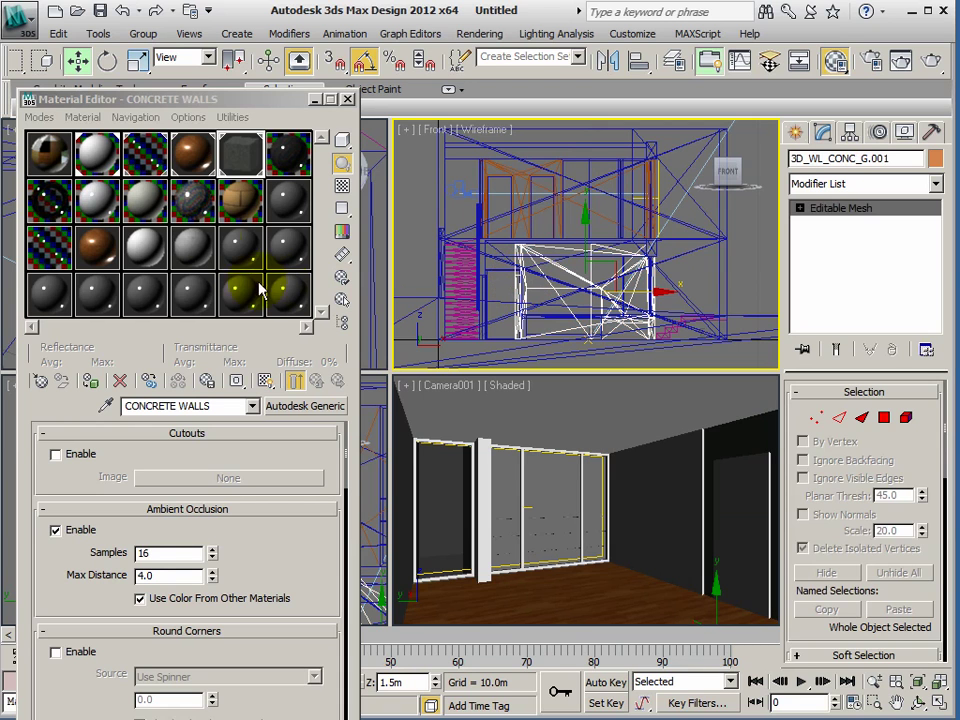
click(90, 383)
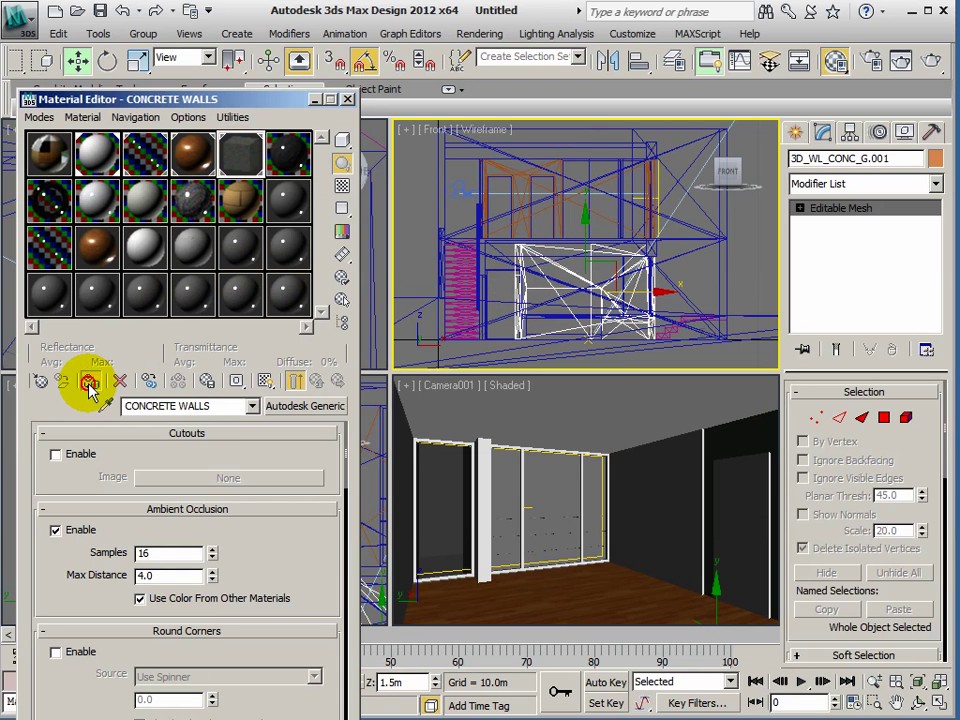
Add a UVW Map modifier to the ground-floor concrete wall 3D_WL_CONC_G.001
click(938, 187)
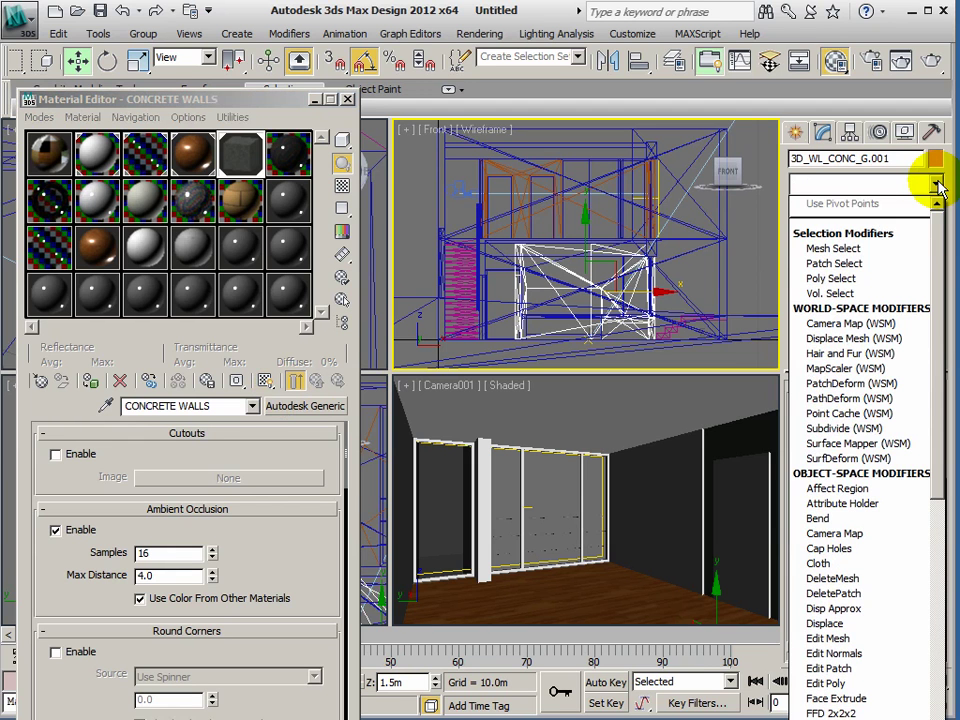
drag(936, 259, 926, 654)
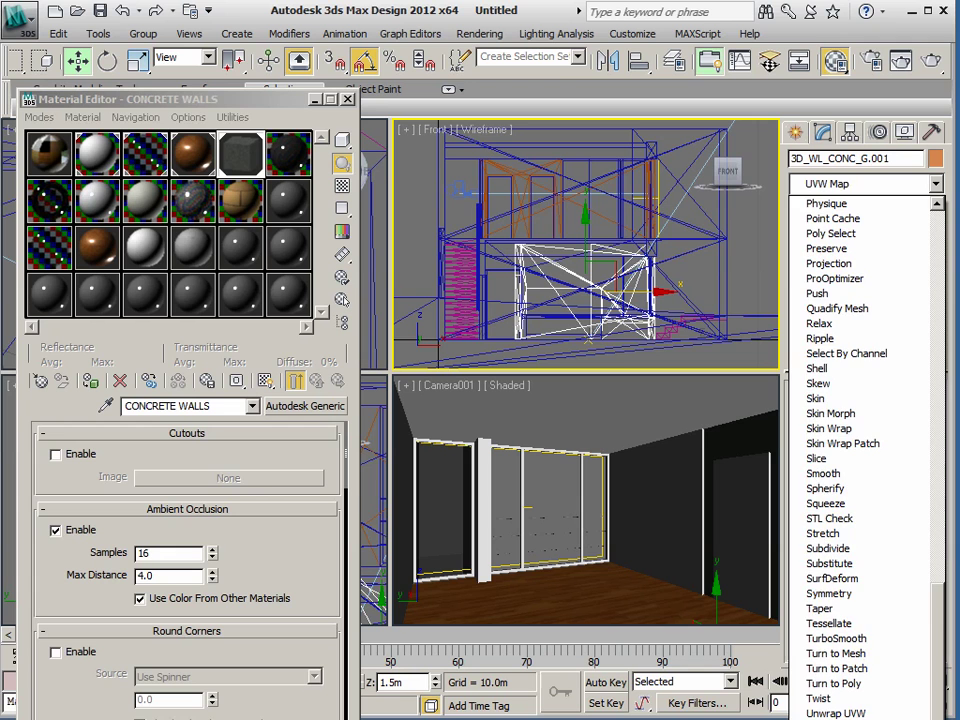
click(835, 713)
Acquire the ground-floor wall's UVW mapping from 3D_WL_CONC_1.001, using Acquire Absolute
drag(918, 572, 924, 332)
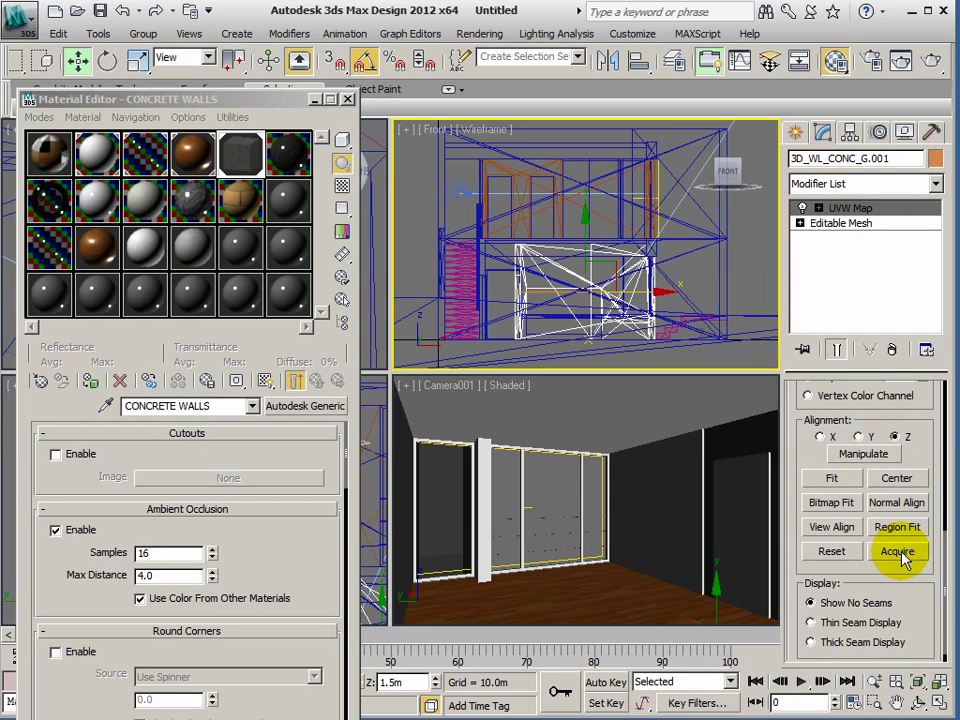
click(898, 552)
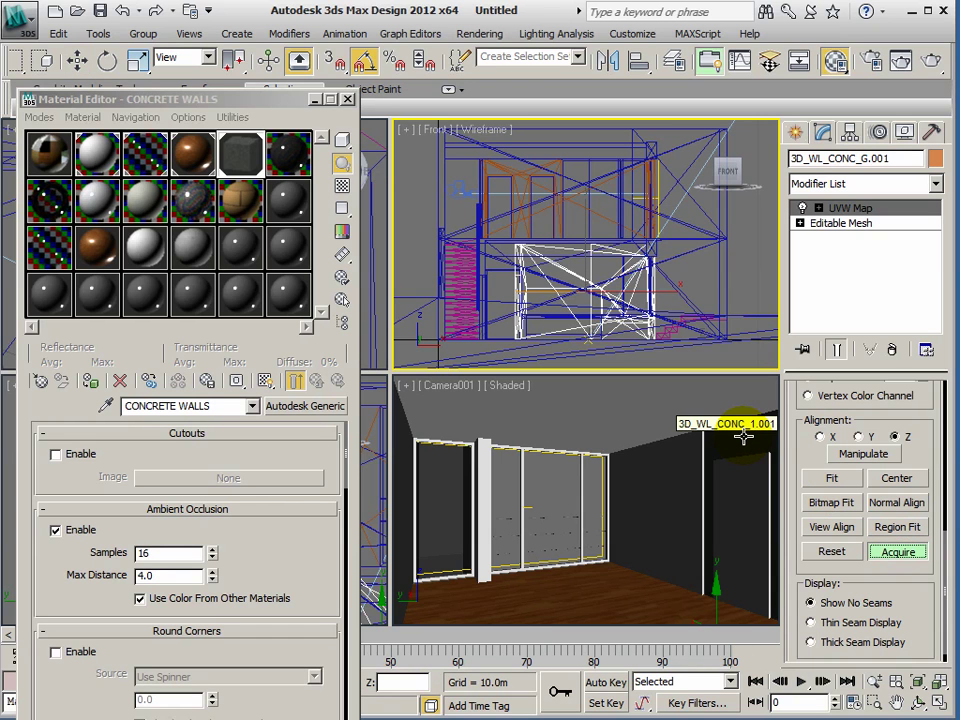
key(h)
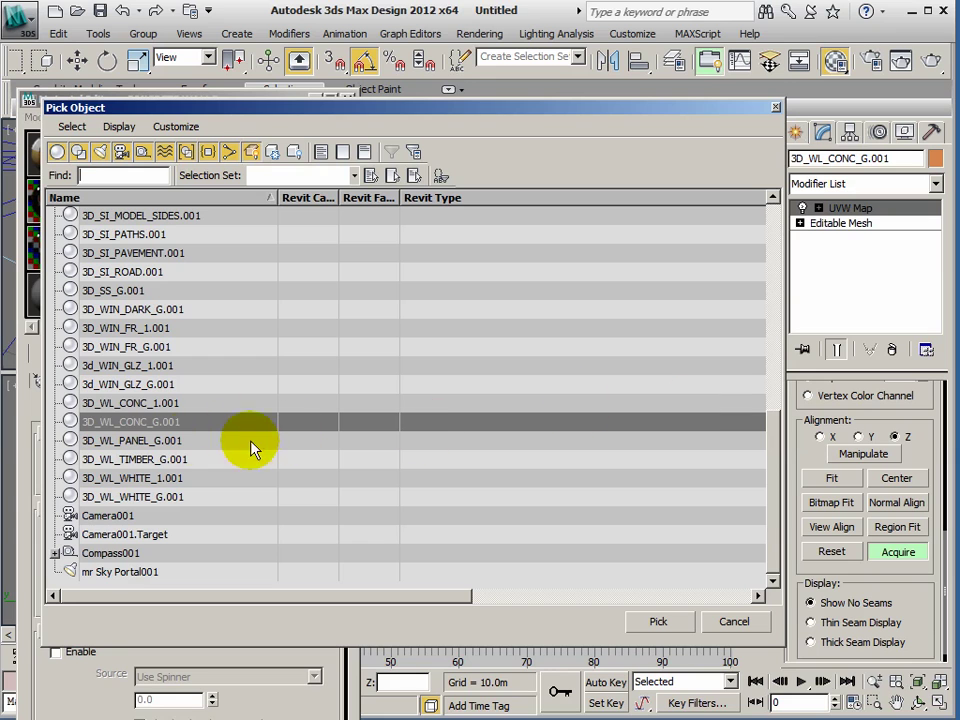
click(98, 403)
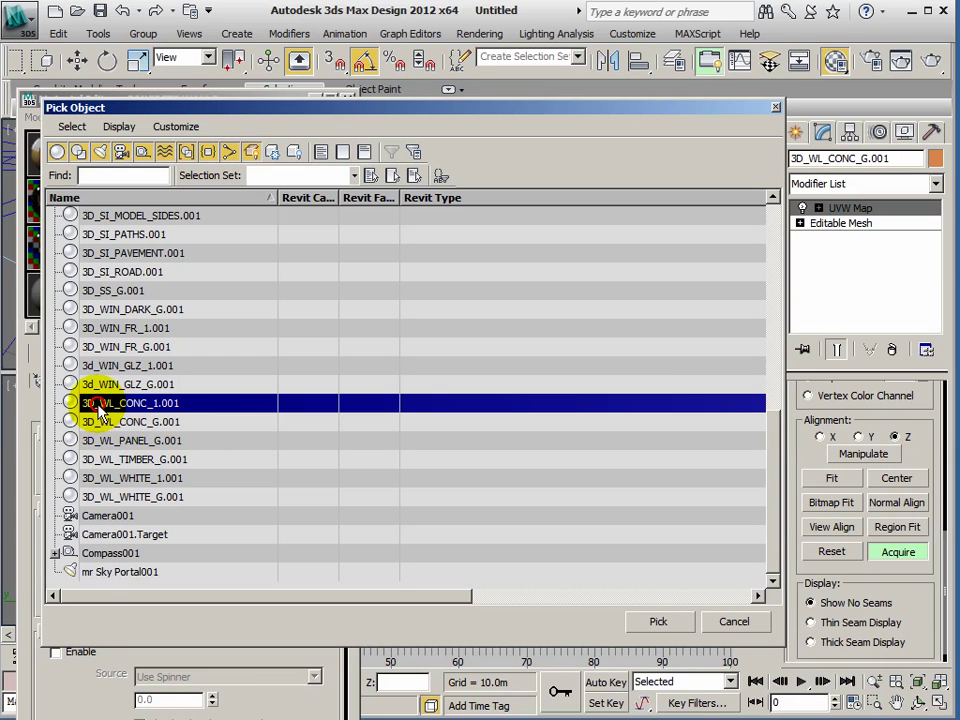
click(660, 622)
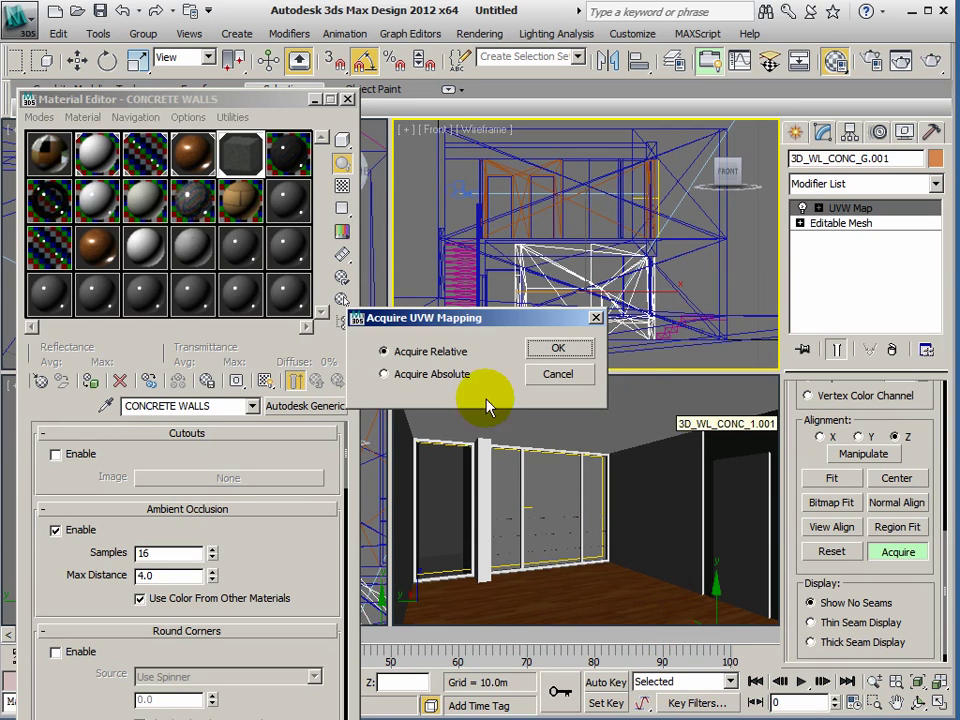
drag(483, 318, 531, 366)
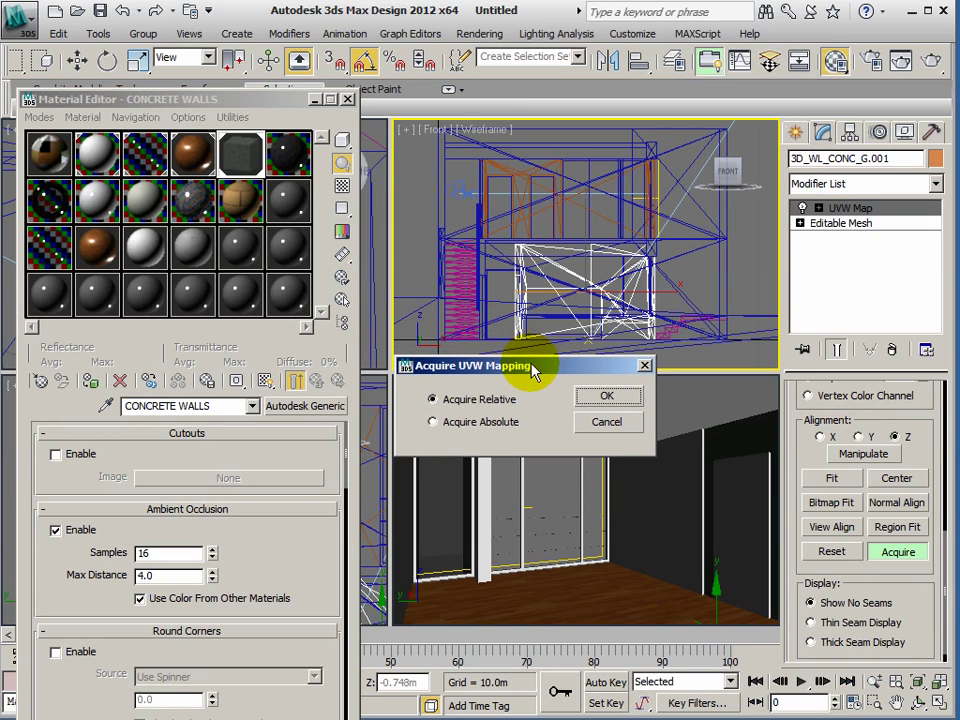
click(437, 424)
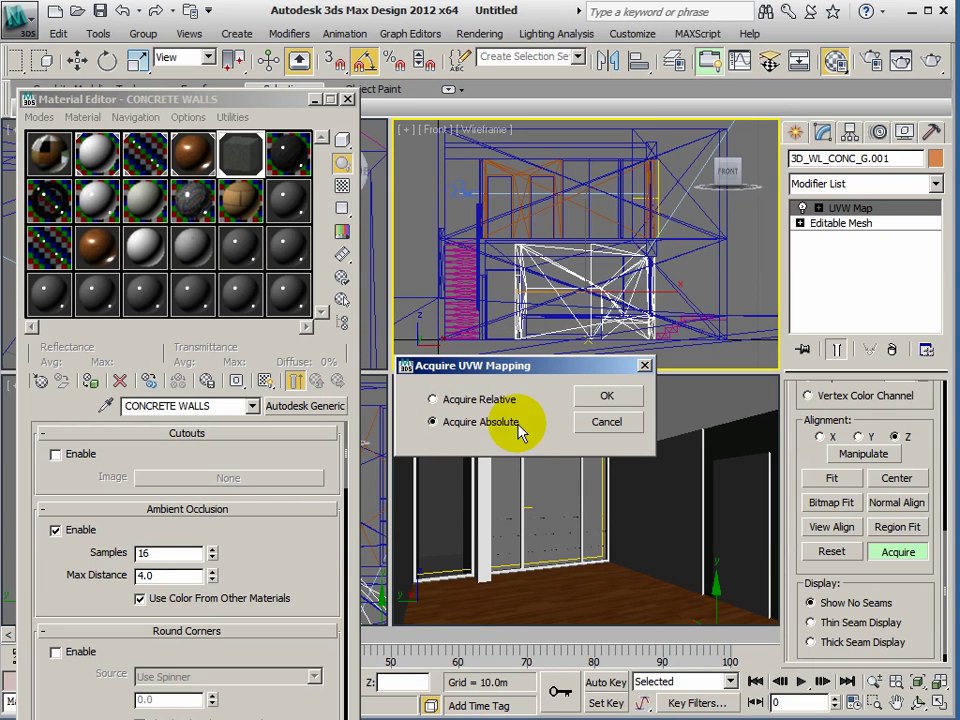
click(603, 397)
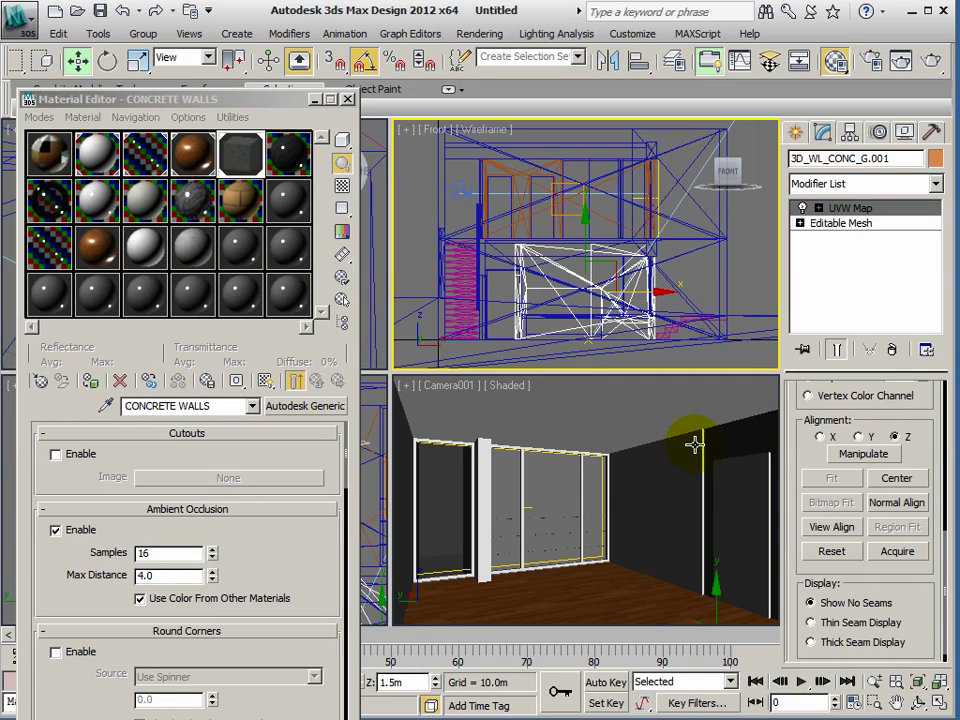
Replace the 06 - Default material with Cherry - Stained Light Low Gloss from the Autodesk Material Library's wood materials
click(299, 168)
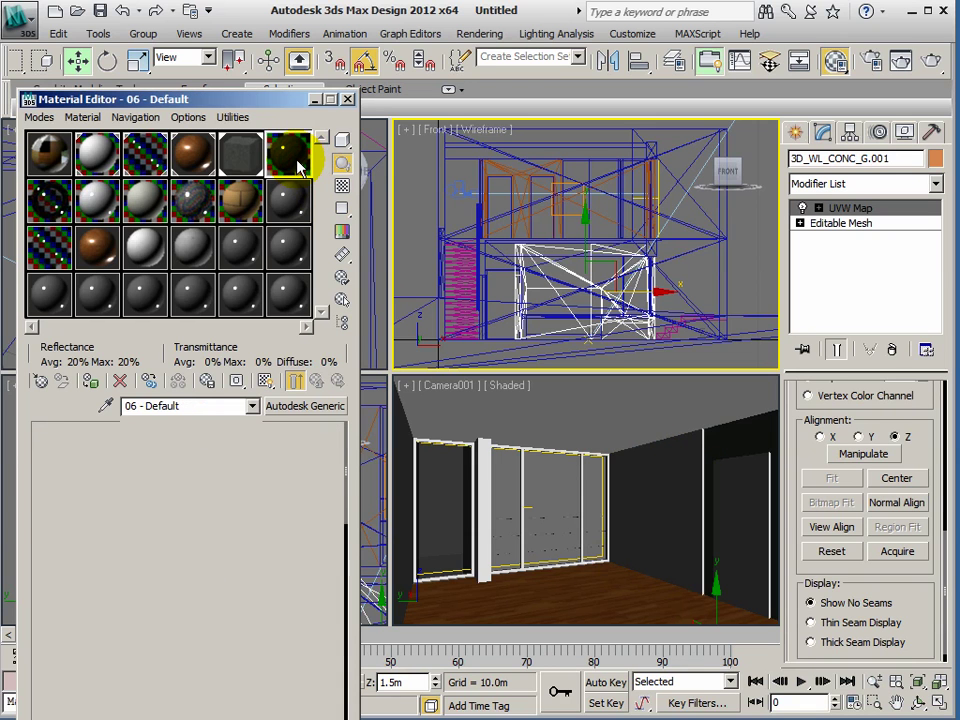
click(305, 409)
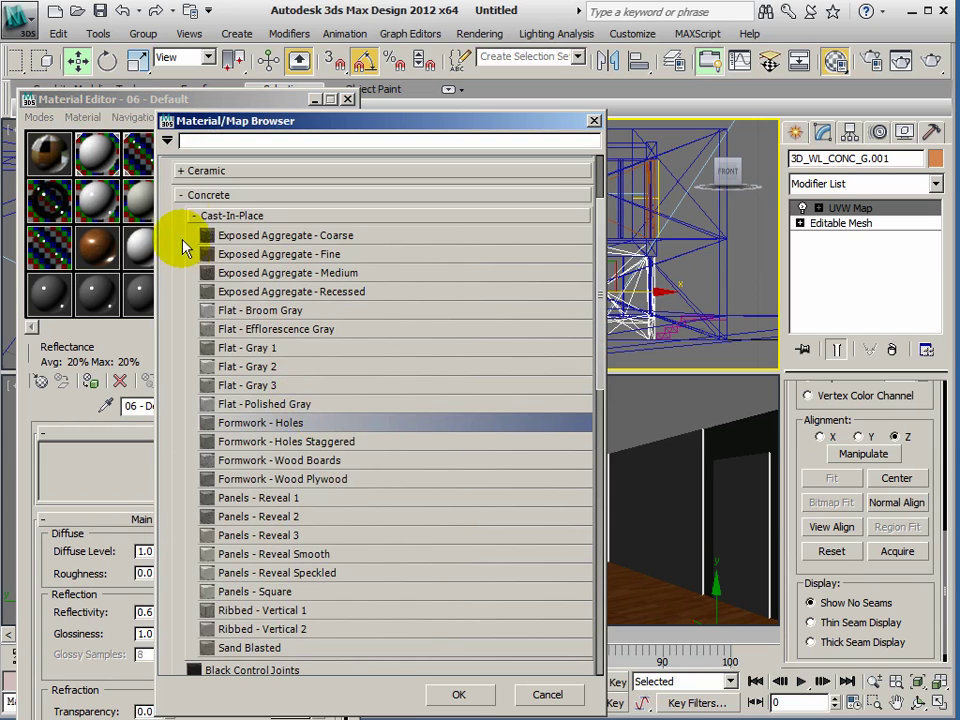
click(182, 197)
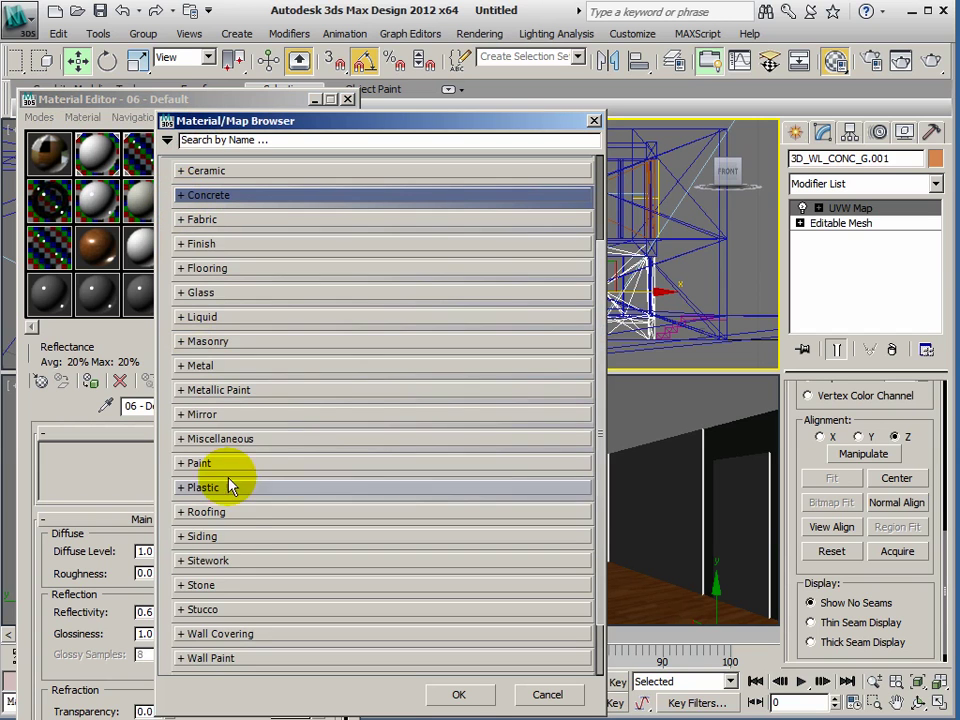
scroll(192, 642, down, 2)
click(183, 640)
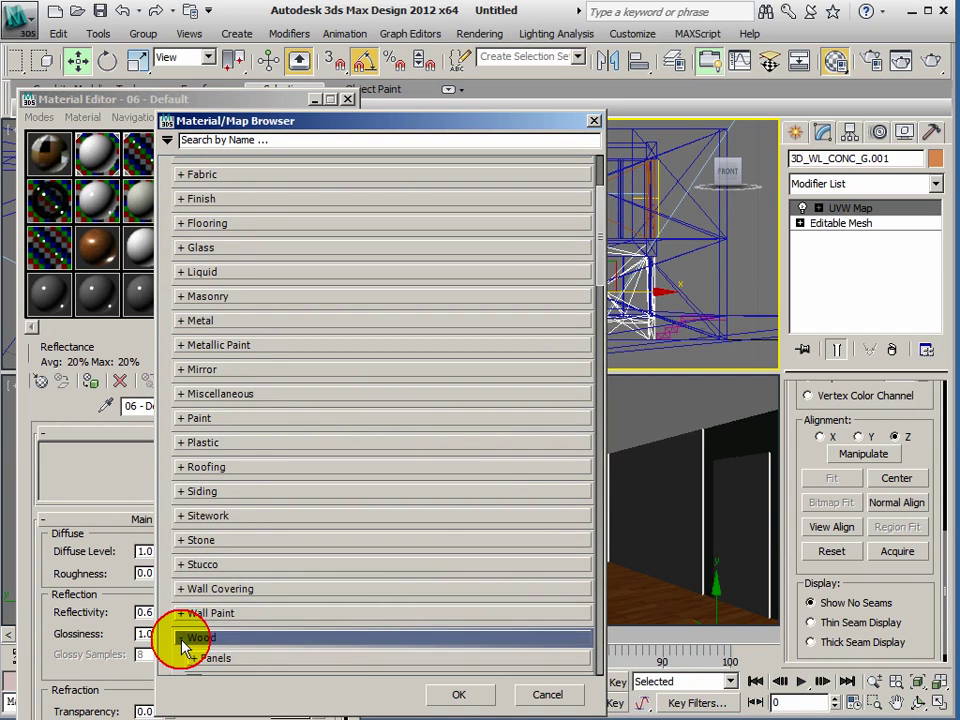
scroll(229, 611, down, 5)
scroll(220, 580, down, 2)
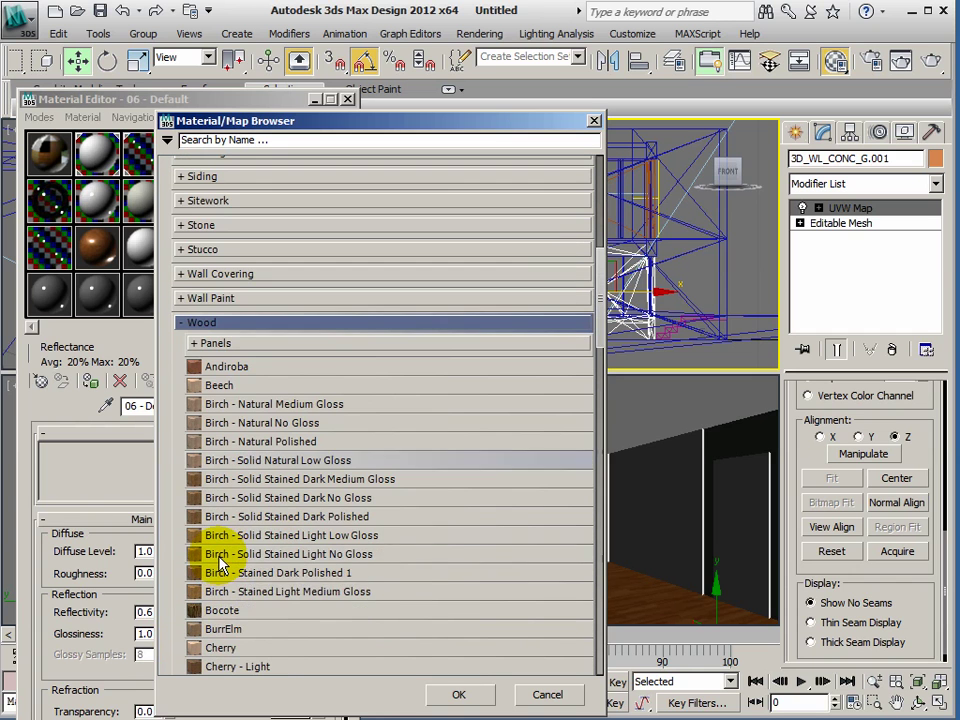
scroll(253, 600, down, 4)
scroll(249, 600, down, 2)
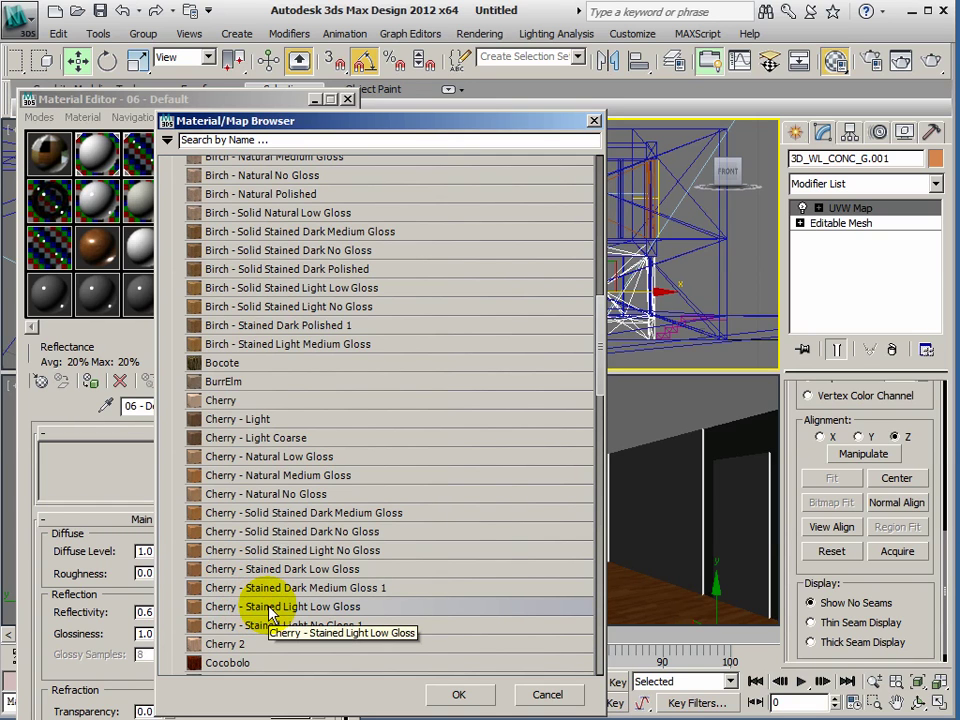
double_click(270, 612)
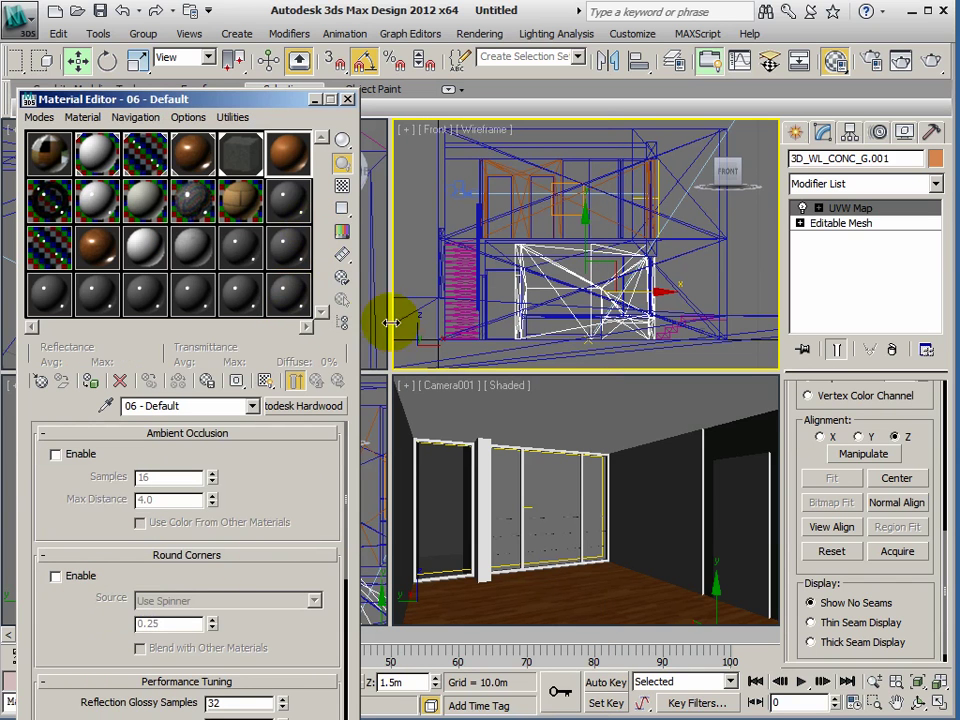
Enable ambient occlusion for the 06 - Default cherry wood material and rename it as DOORS
click(56, 454)
click(188, 403)
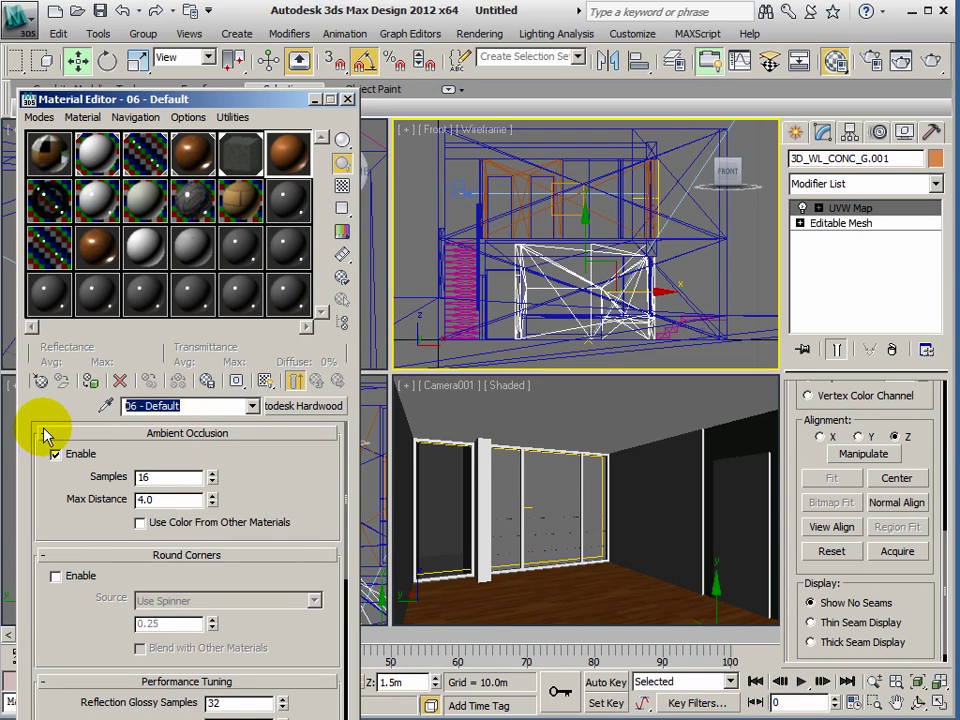
text(DOORS)
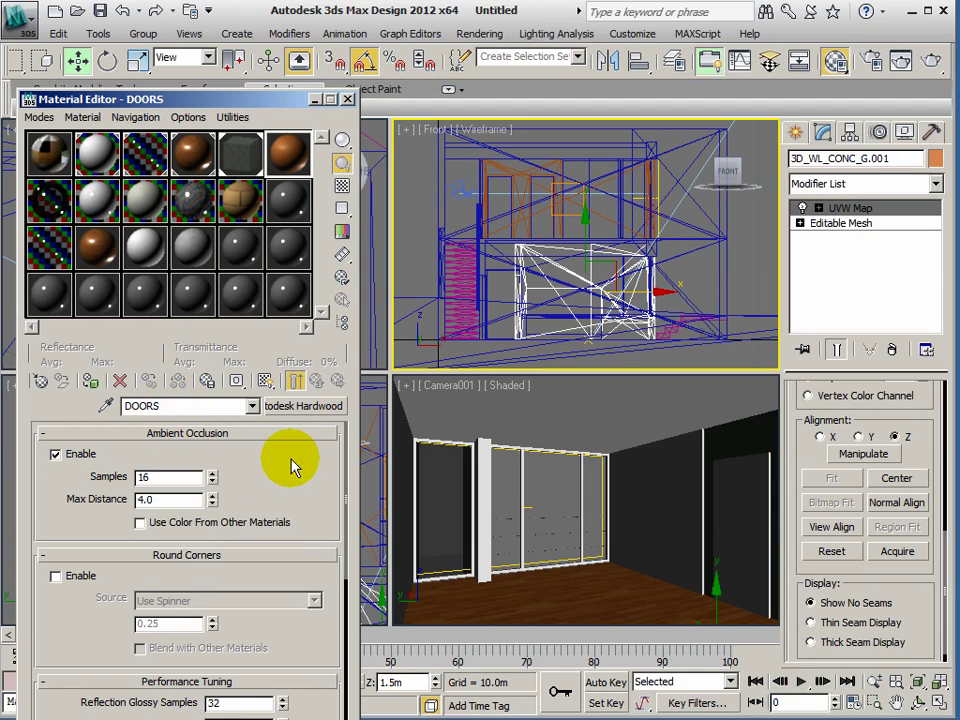
Assign the DOORS material to the six door objects, from 3D_DR_EDGE_1.001 through 3D_DR_LEAF_G.001
key(h)
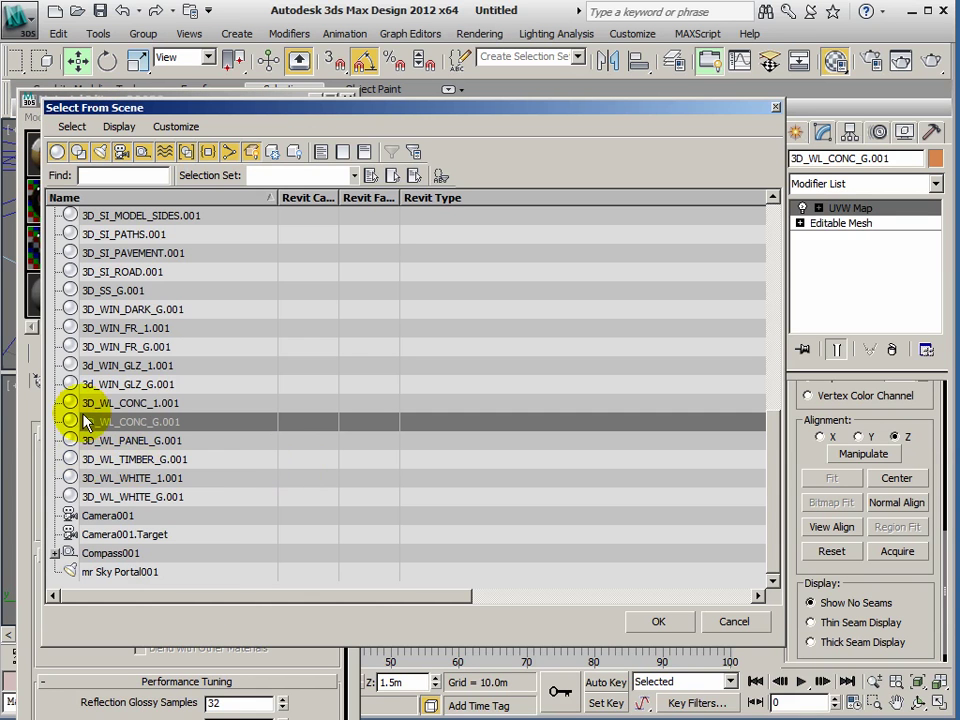
drag(770, 443, 776, 242)
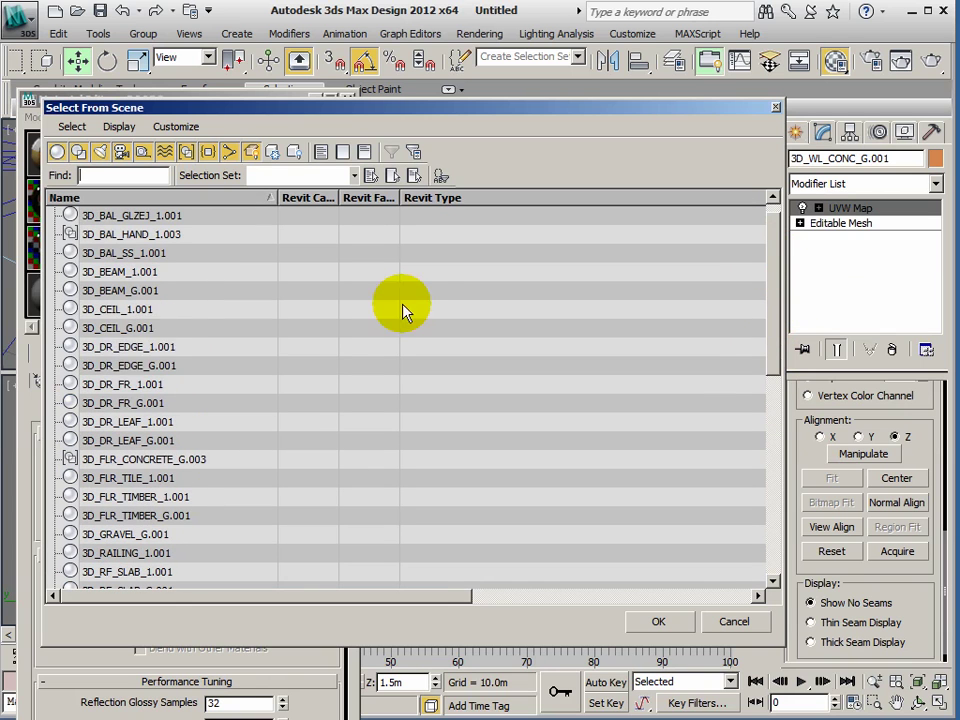
click(84, 346)
shift+click(84, 440)
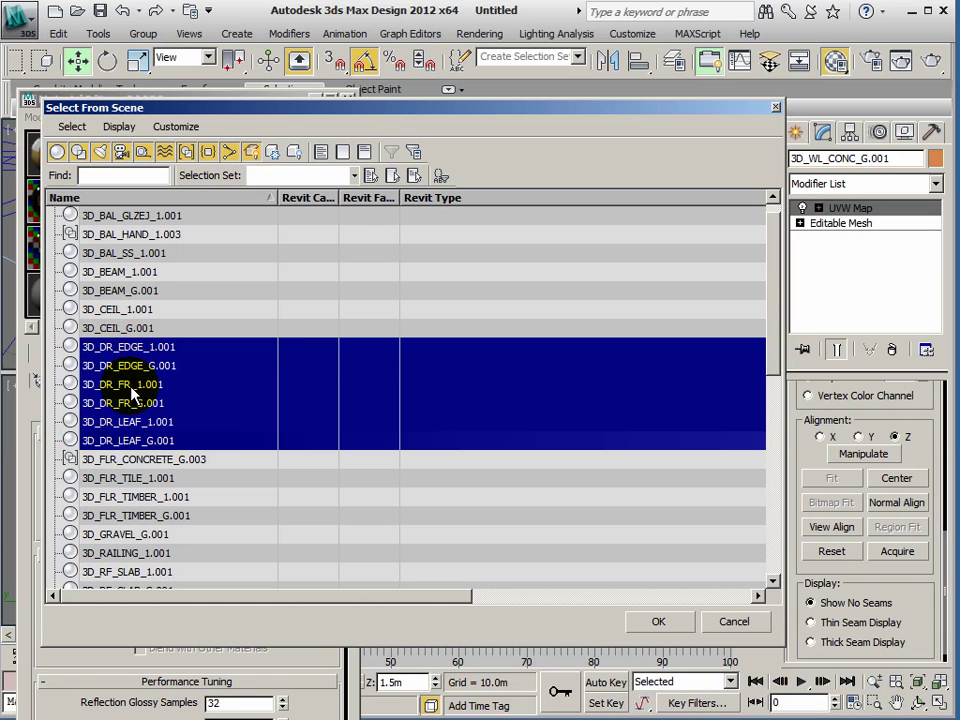
click(660, 623)
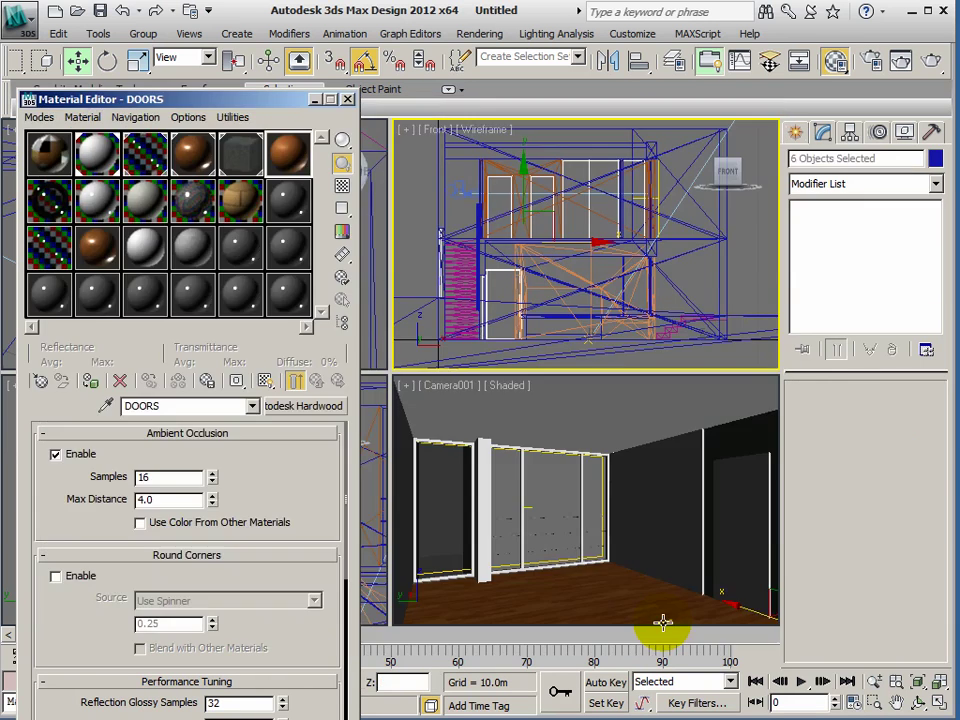
click(90, 381)
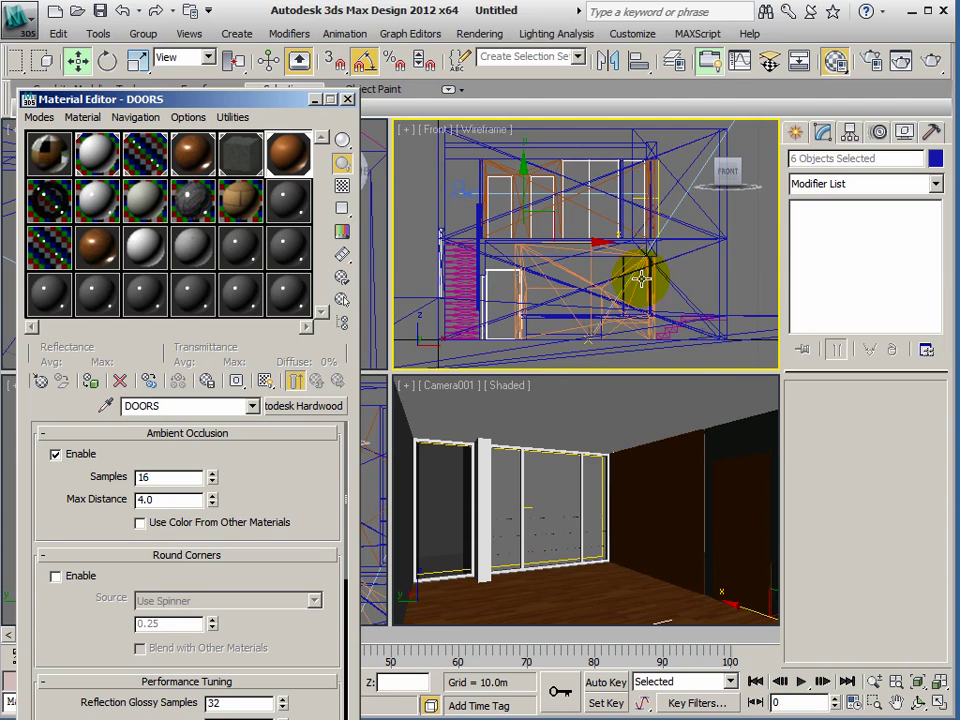
Add a UVW Map modifier to the selected doors with Box mapping and Real-World Map Size enabled
click(936, 184)
drag(936, 268, 945, 595)
click(835, 705)
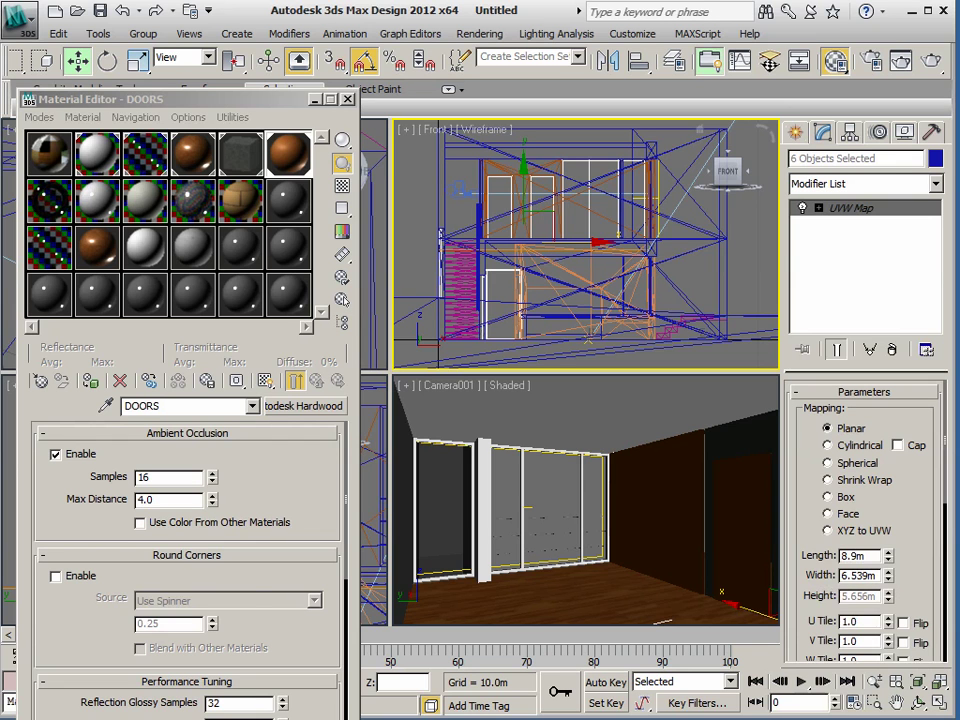
click(838, 498)
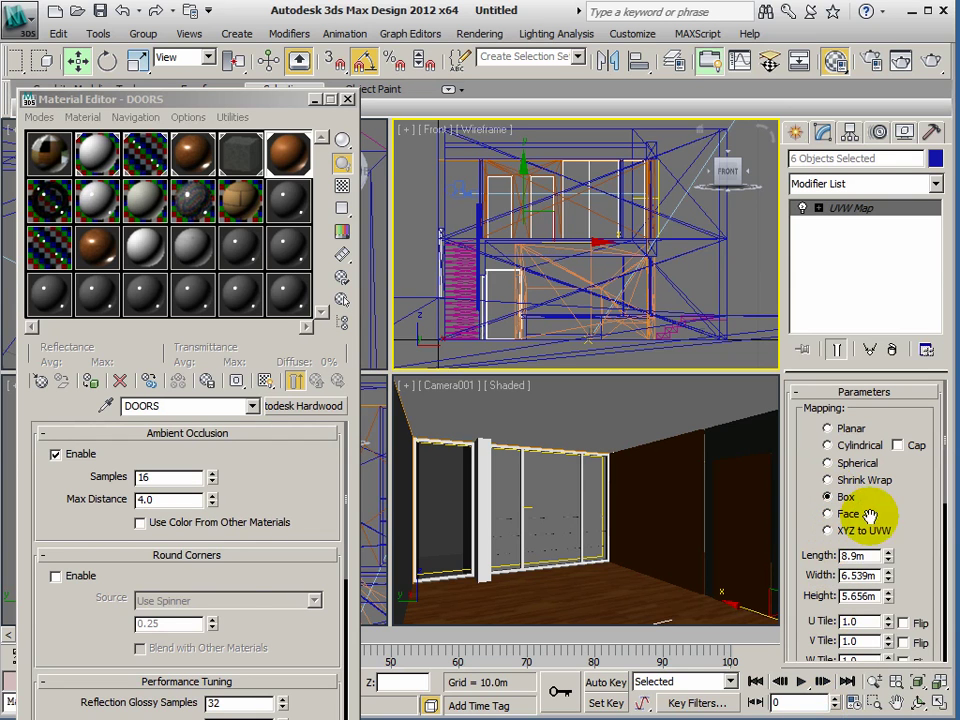
drag(913, 574, 913, 435)
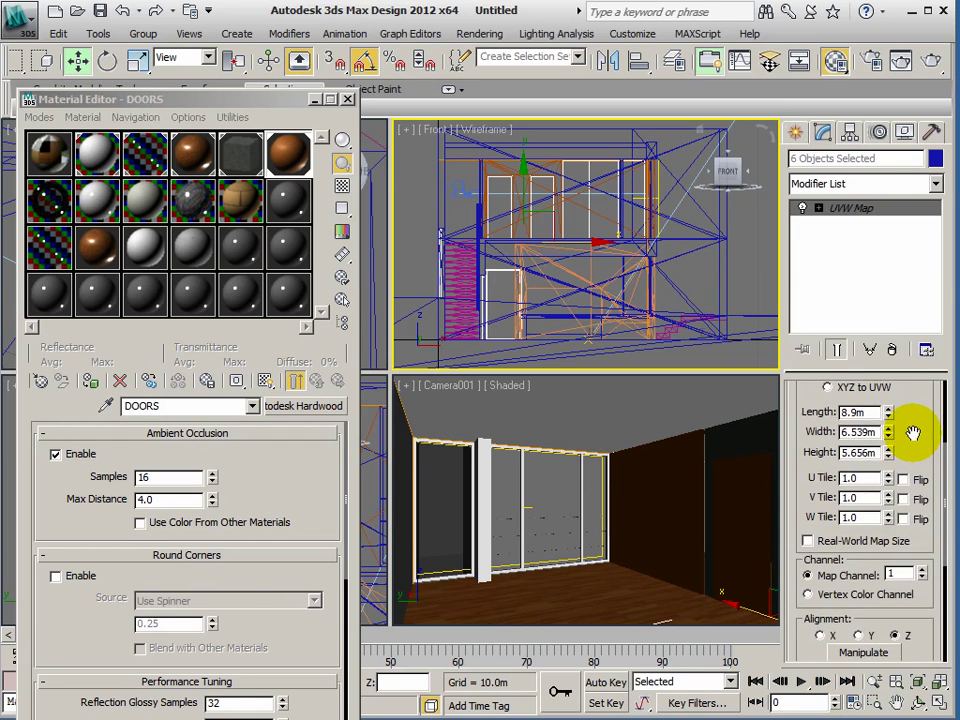
click(807, 539)
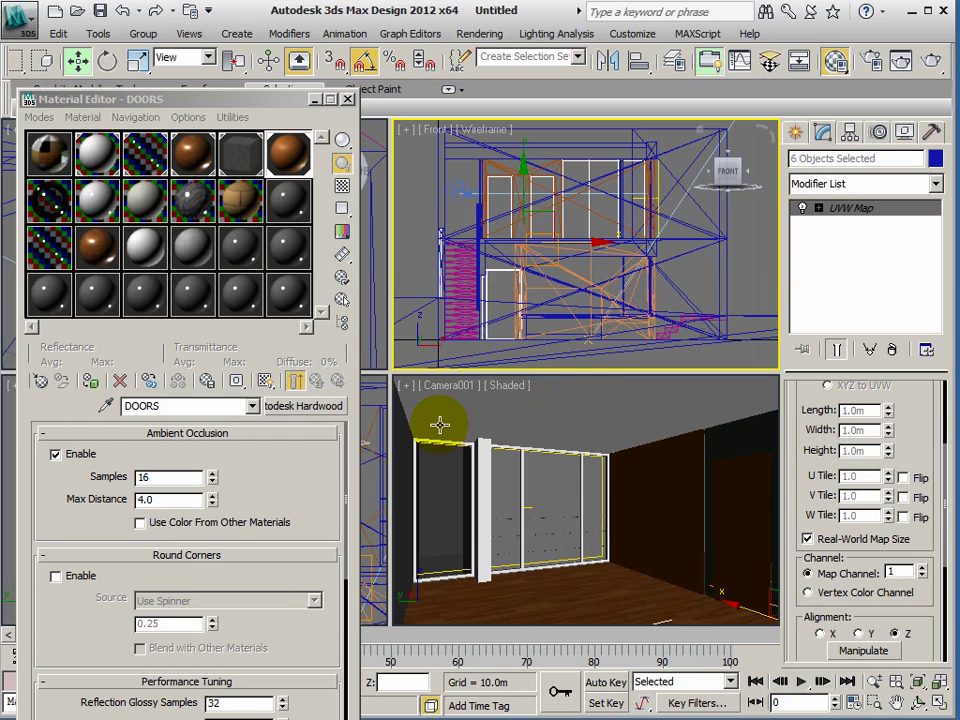
click(347, 100)
Set the render output size for the Camera001 view to 1200 by 600
click(626, 407)
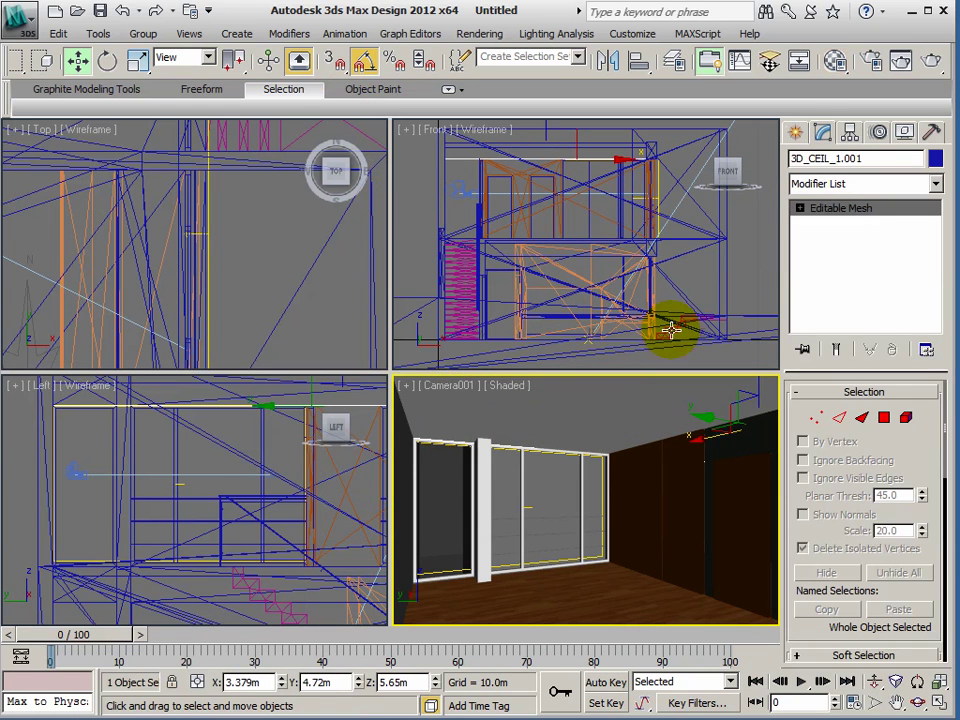
click(871, 66)
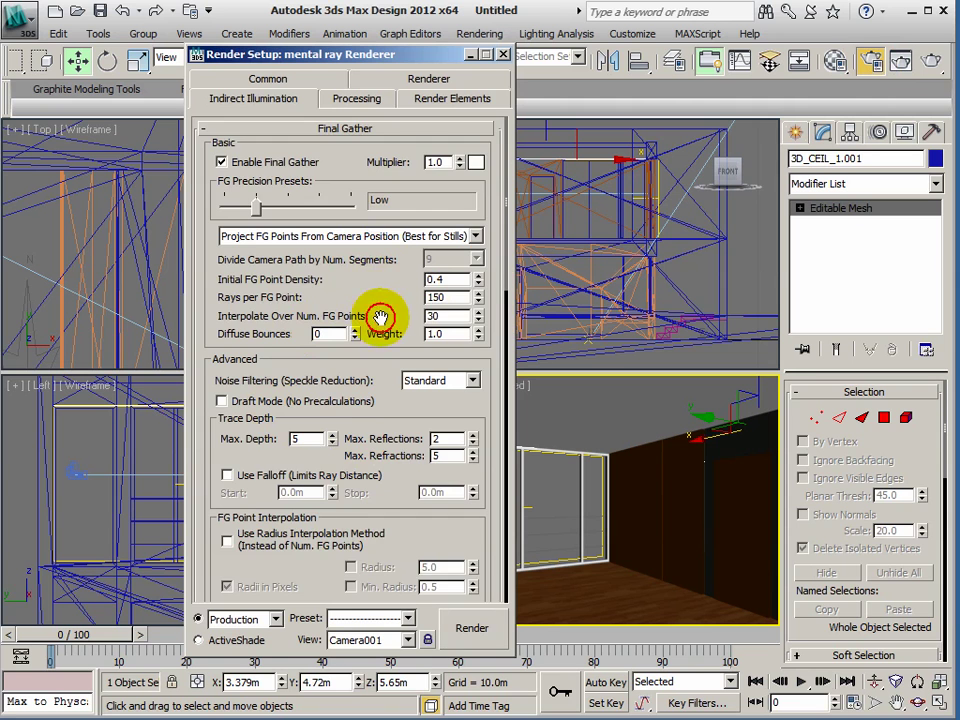
drag(377, 321, 284, 273)
click(266, 78)
double_click(300, 363)
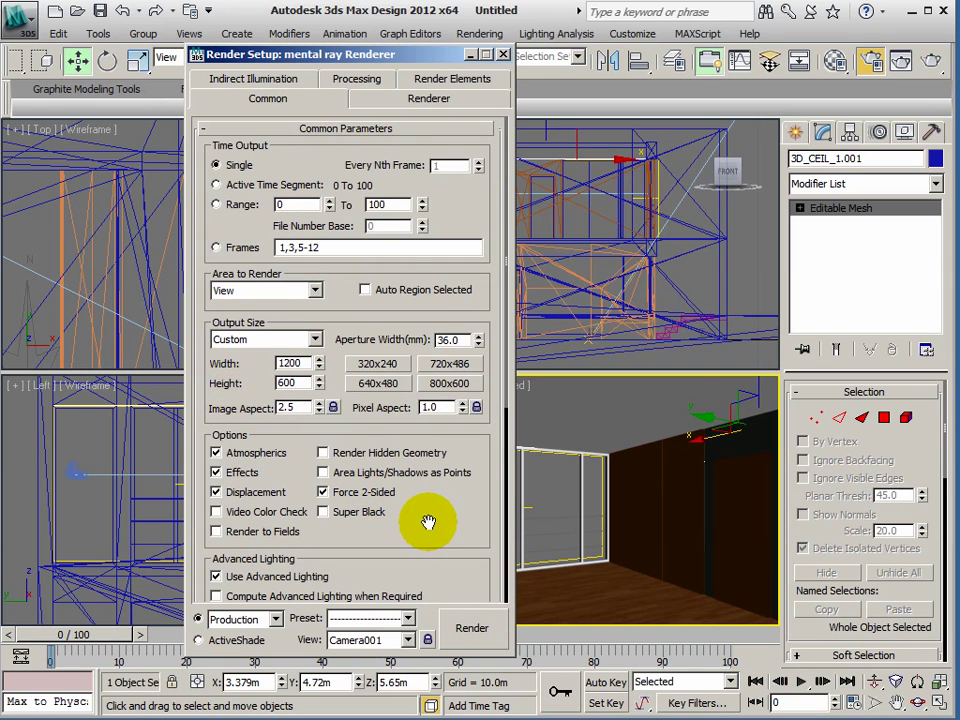
Choose TIF as the render output file format and the Desktop as its save location
drag(431, 521, 428, 327)
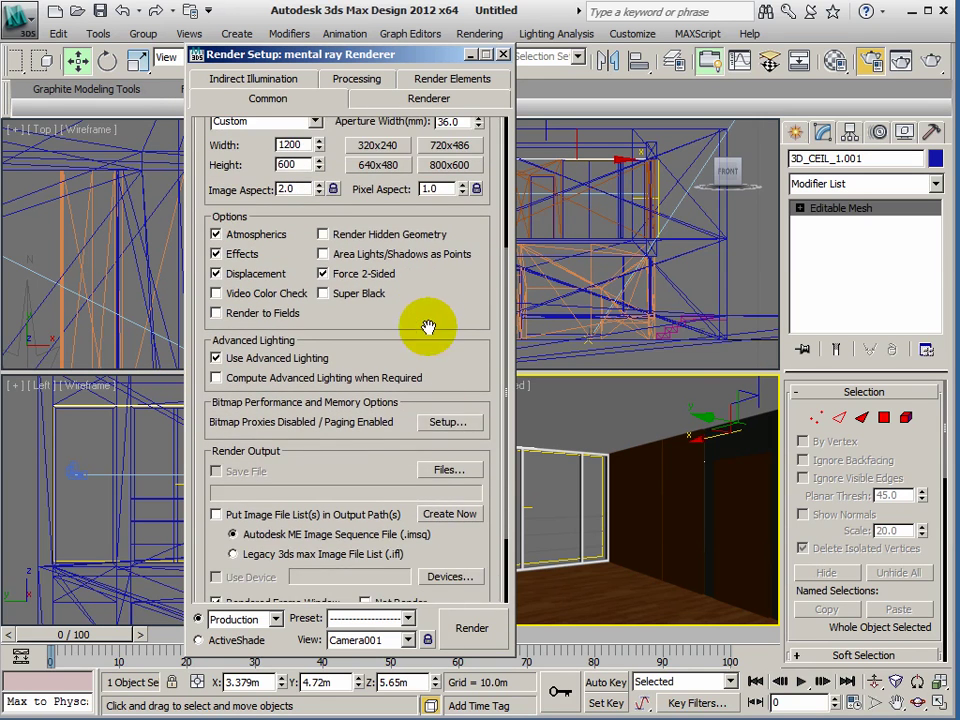
click(450, 473)
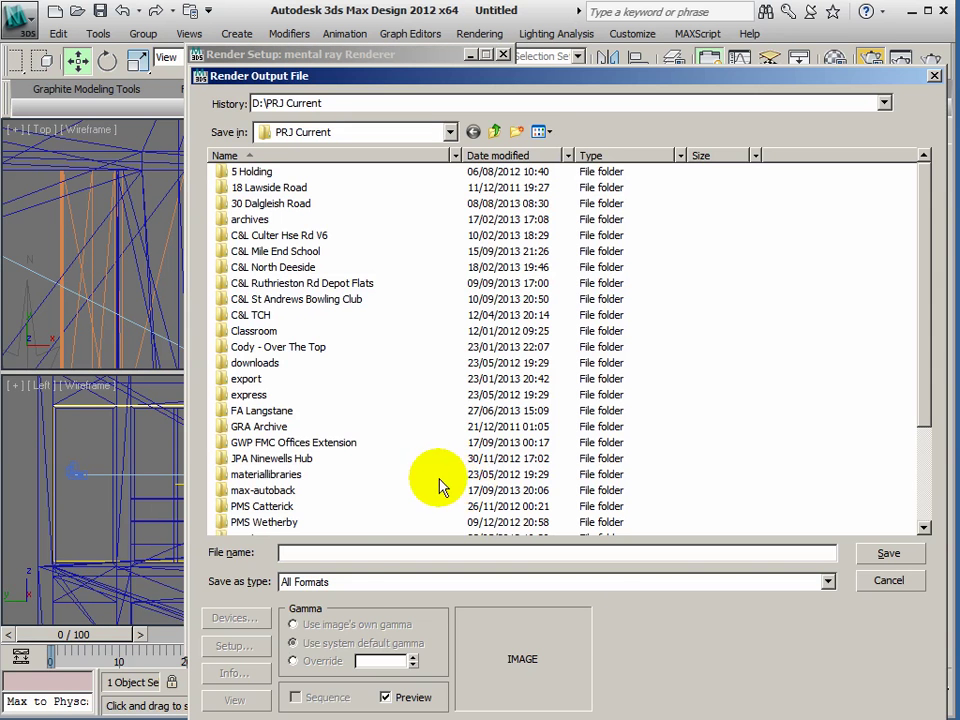
click(828, 582)
click(330, 718)
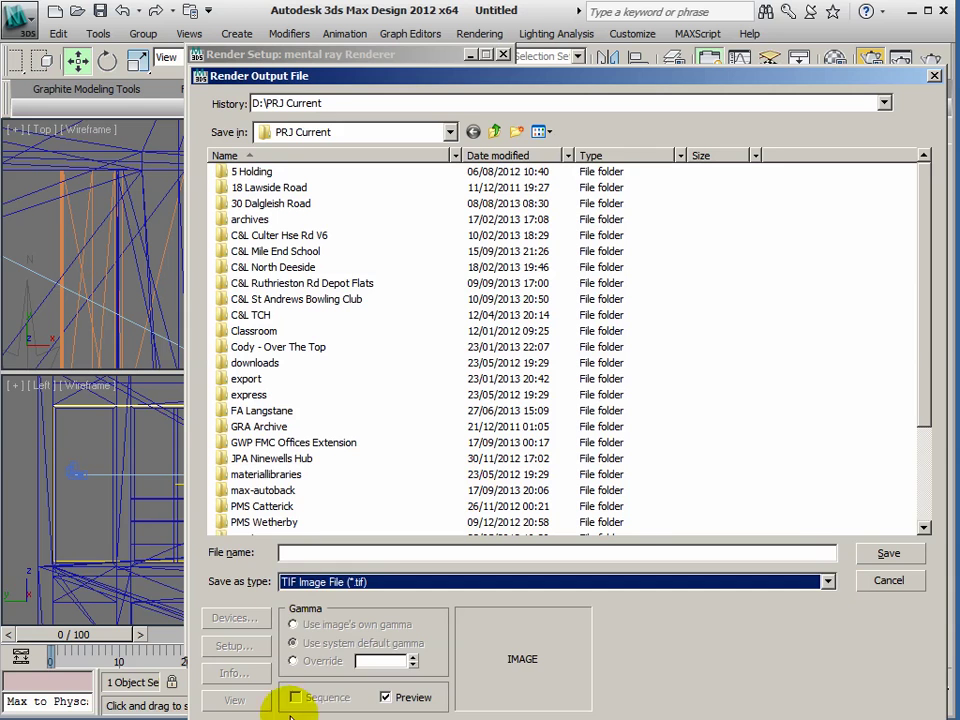
click(451, 132)
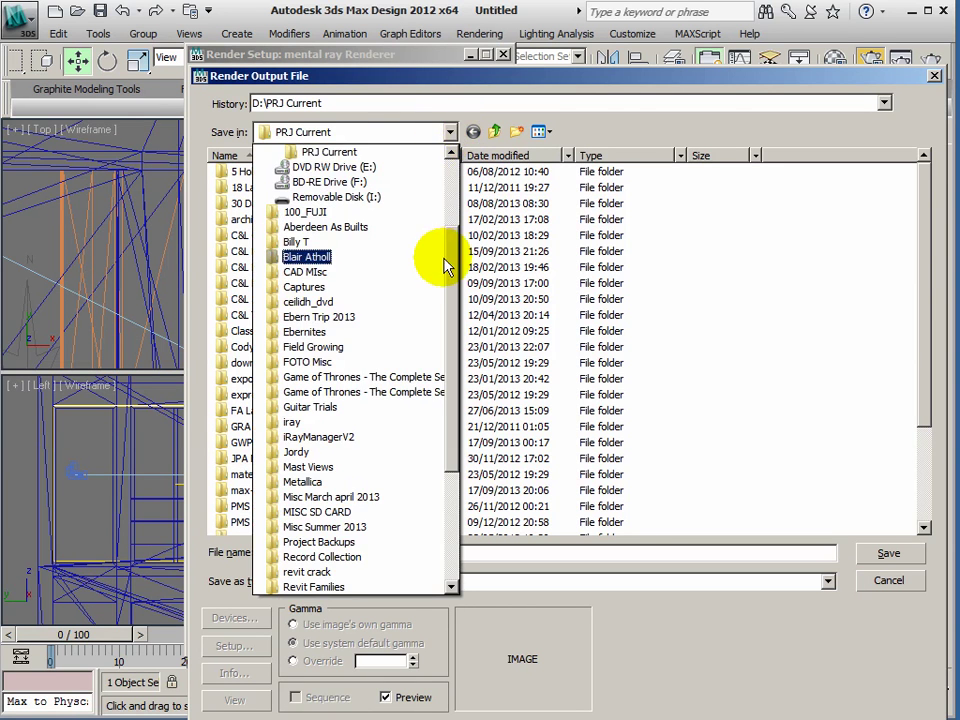
drag(450, 257, 441, 133)
click(311, 156)
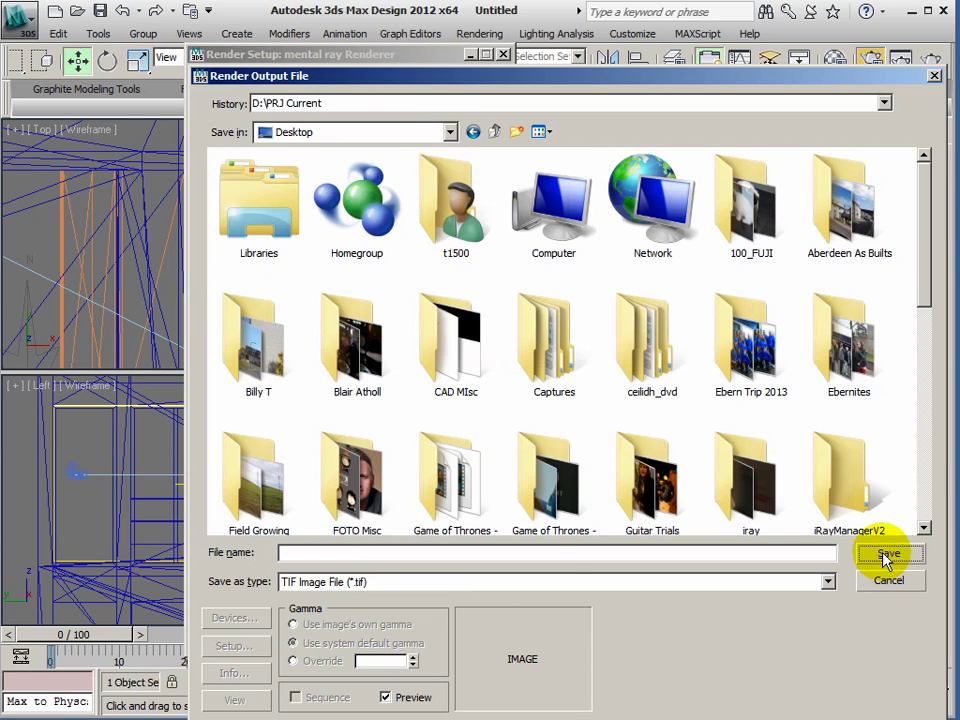
Name the render output file CAMERA1 and save it as an 8-bit colour TIF with the alpha channel stored
click(312, 552)
text(CAMER)
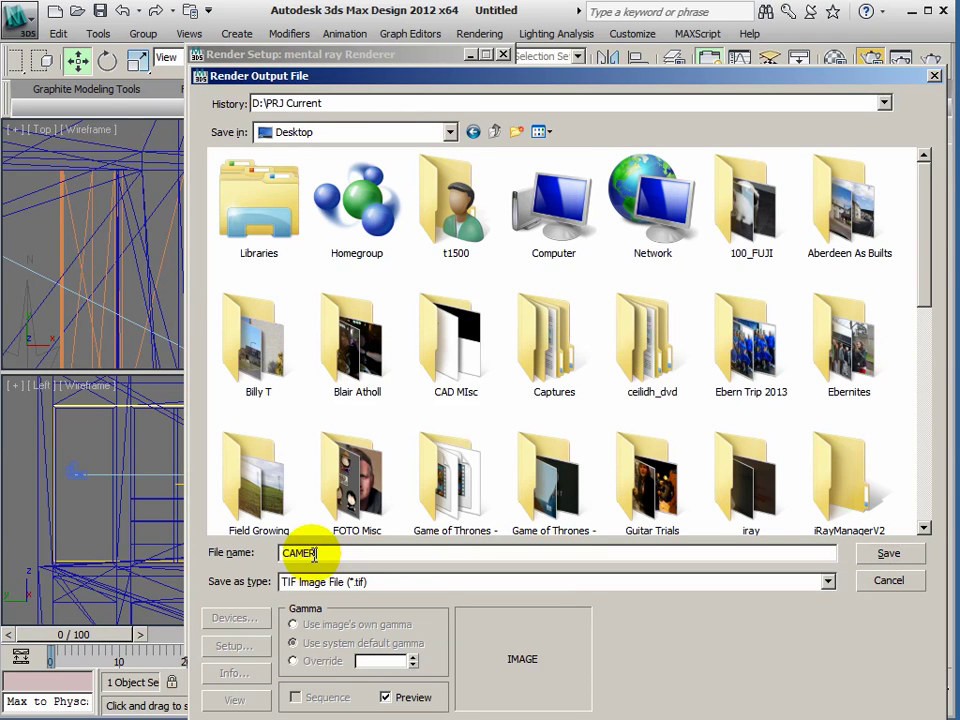
text(A1)
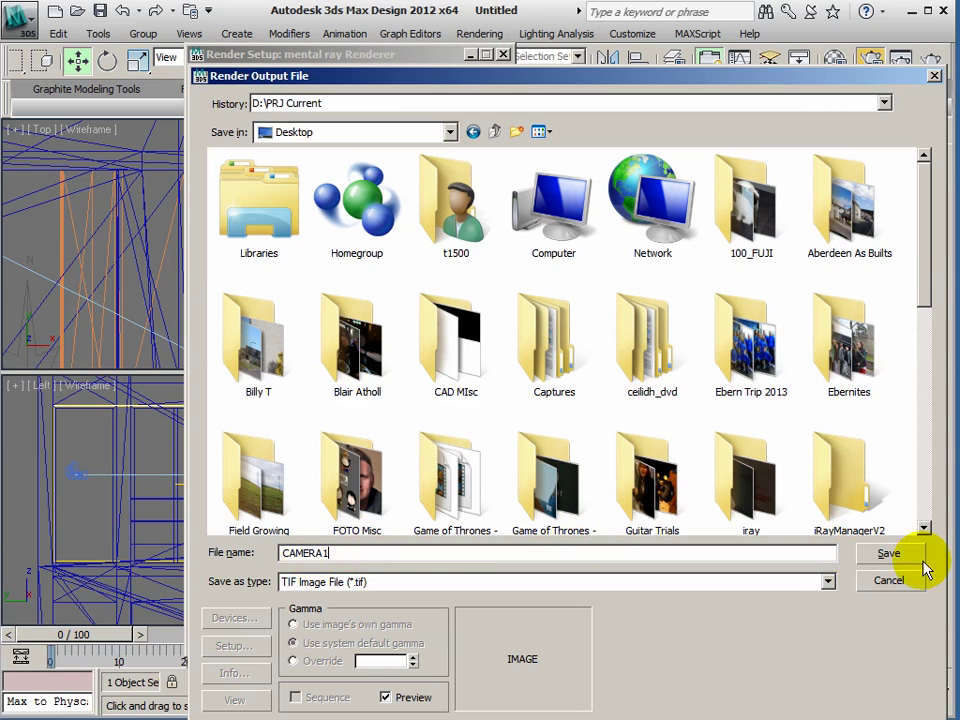
click(891, 553)
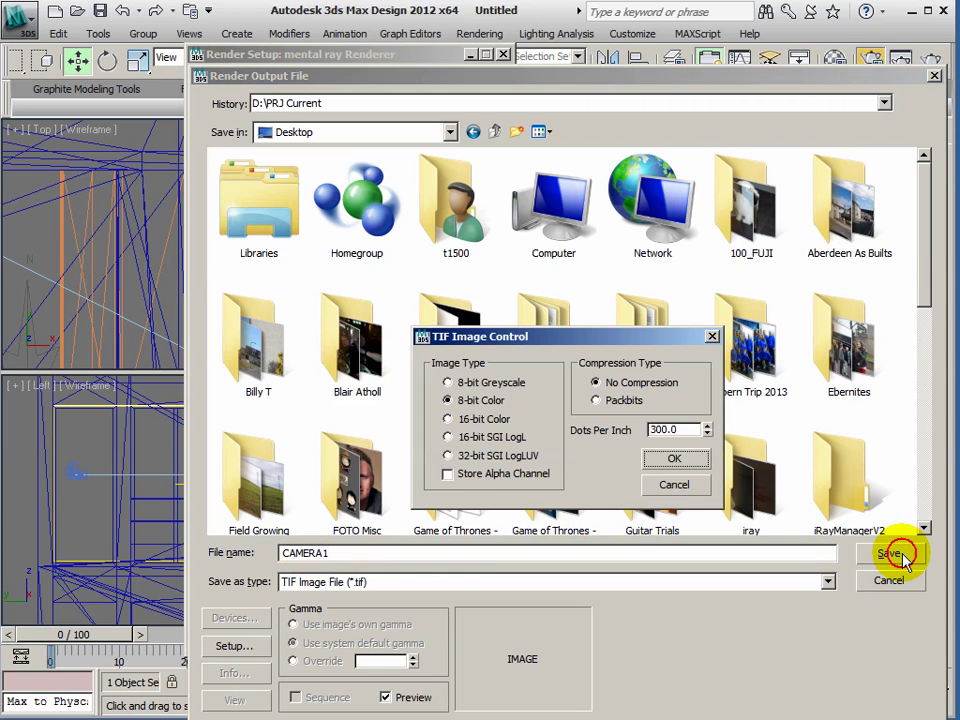
click(447, 474)
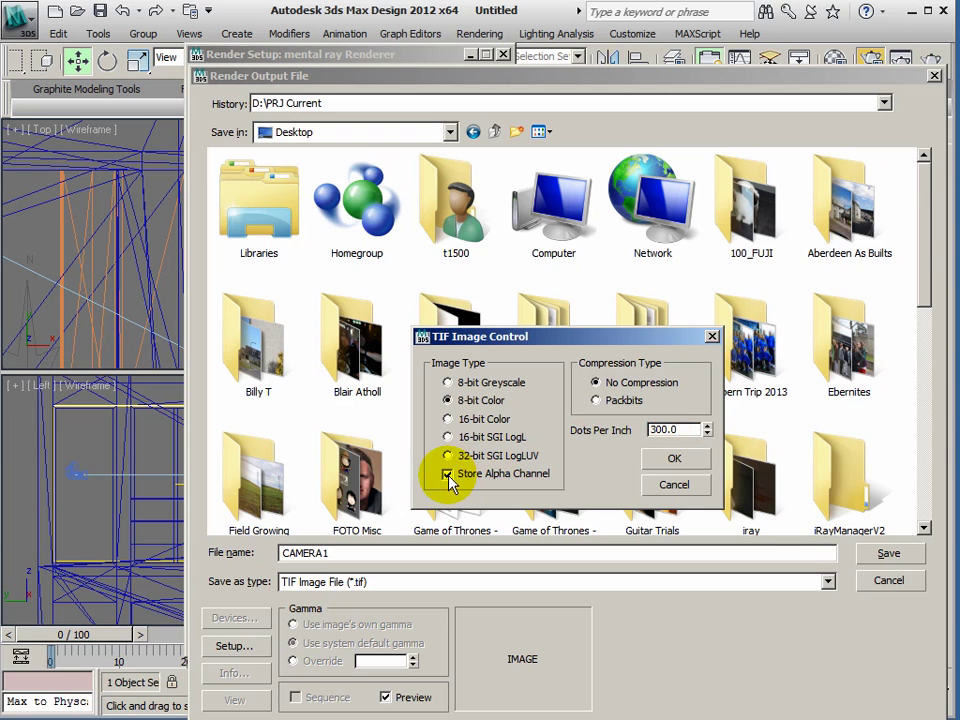
click(675, 460)
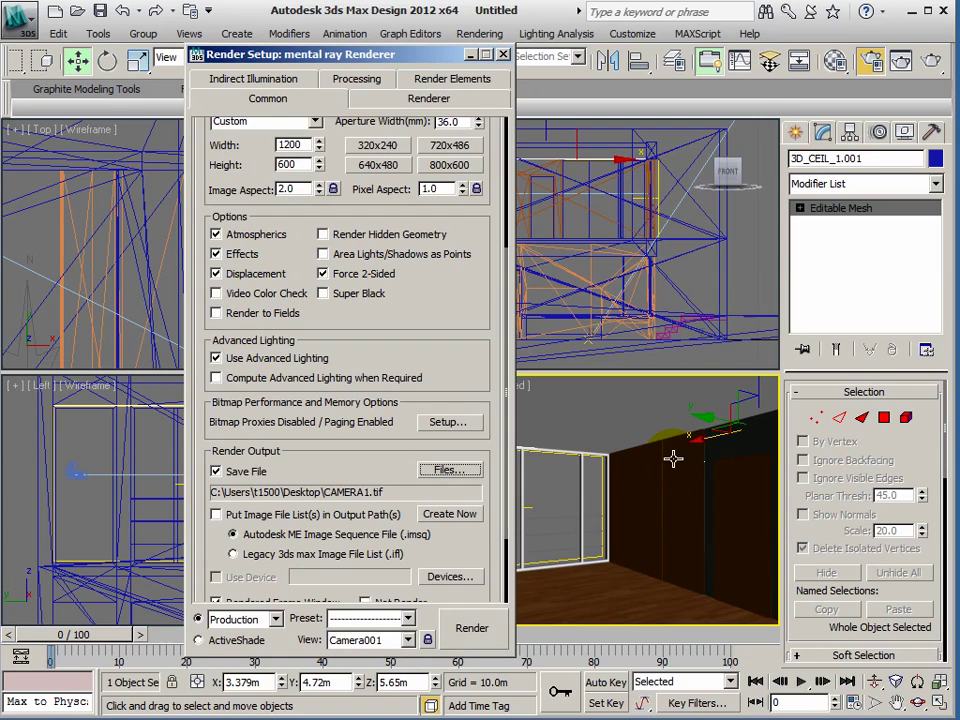
Show safe frames in the Camera001 viewport and close the render settings
drag(343, 50, 200, 62)
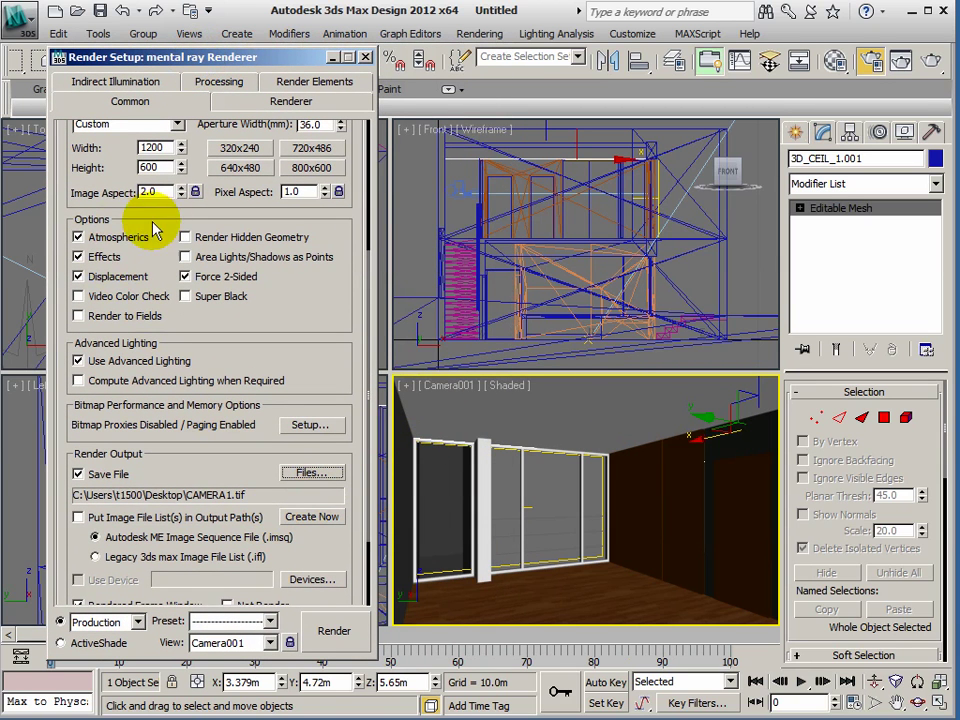
double_click(155, 167)
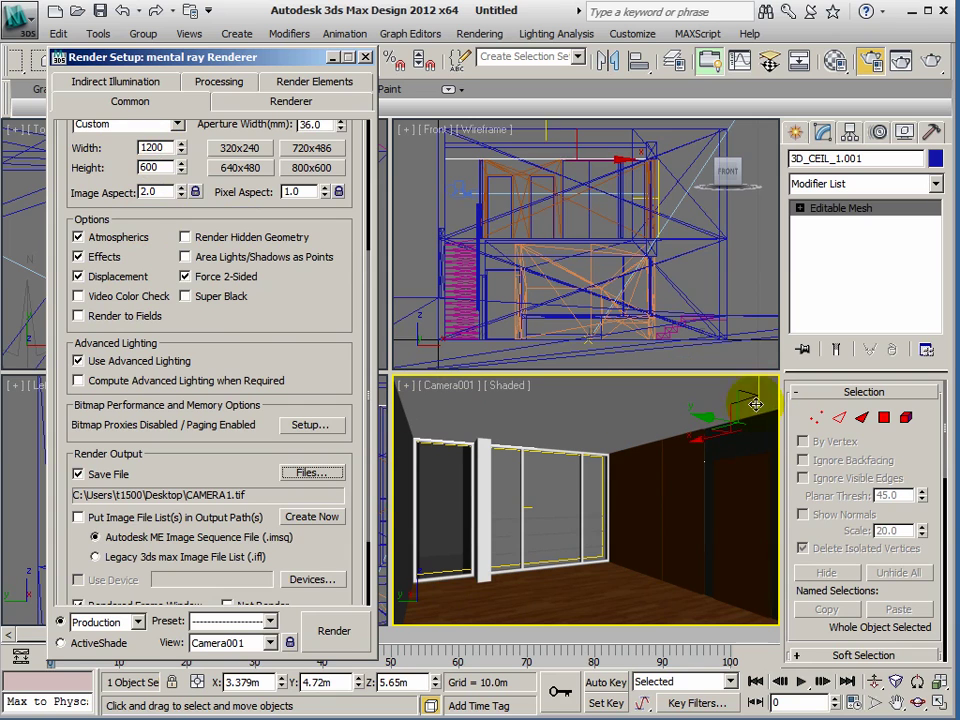
click(446, 390)
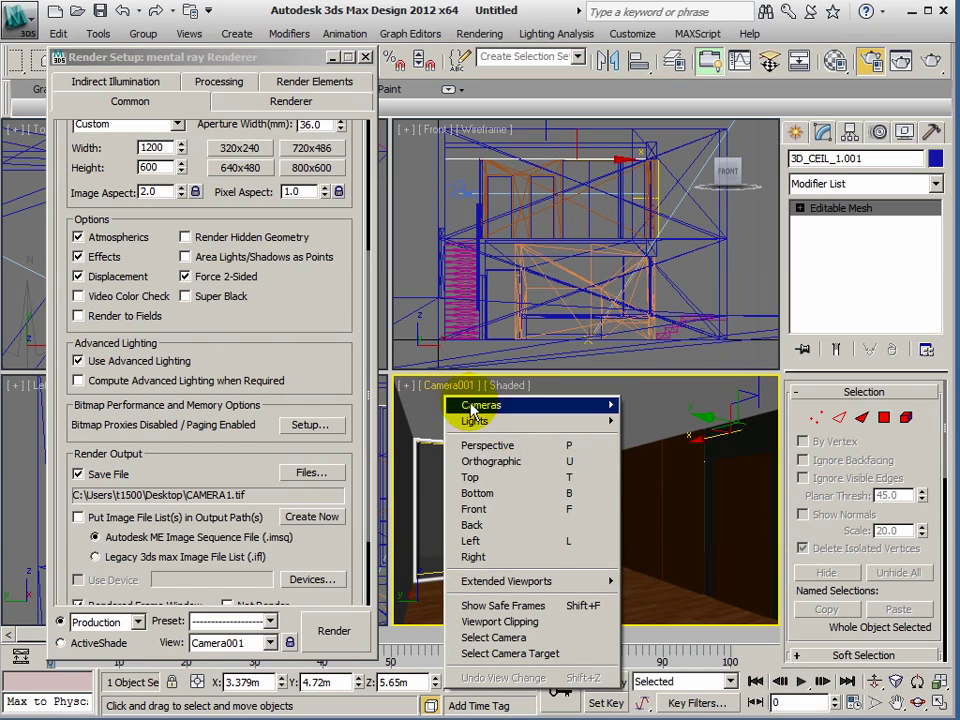
mouse_move(490, 581)
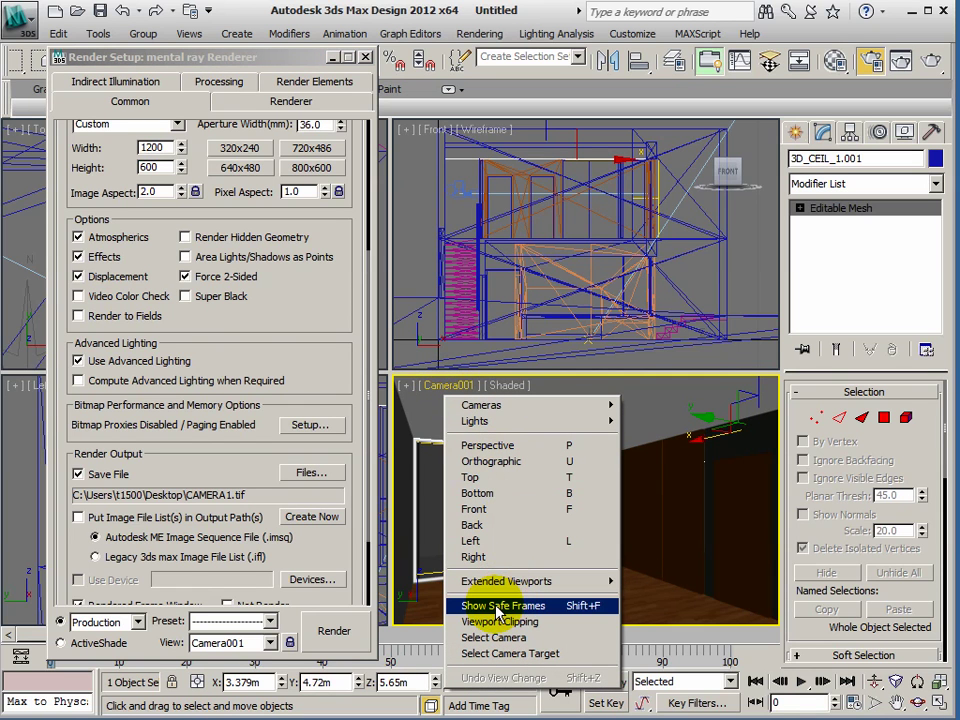
click(496, 606)
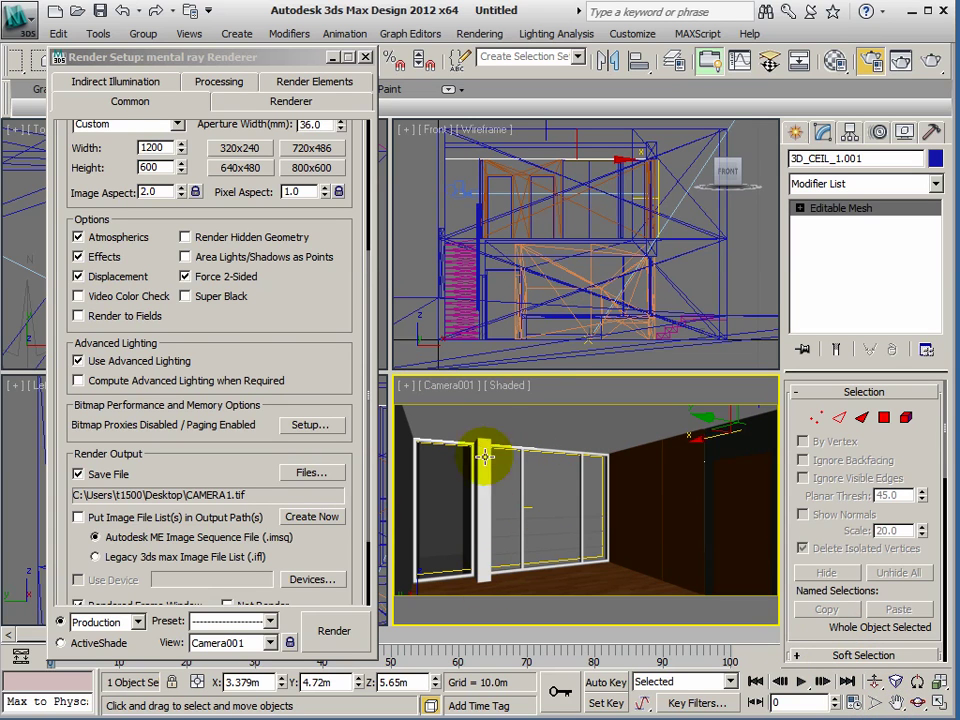
click(366, 58)
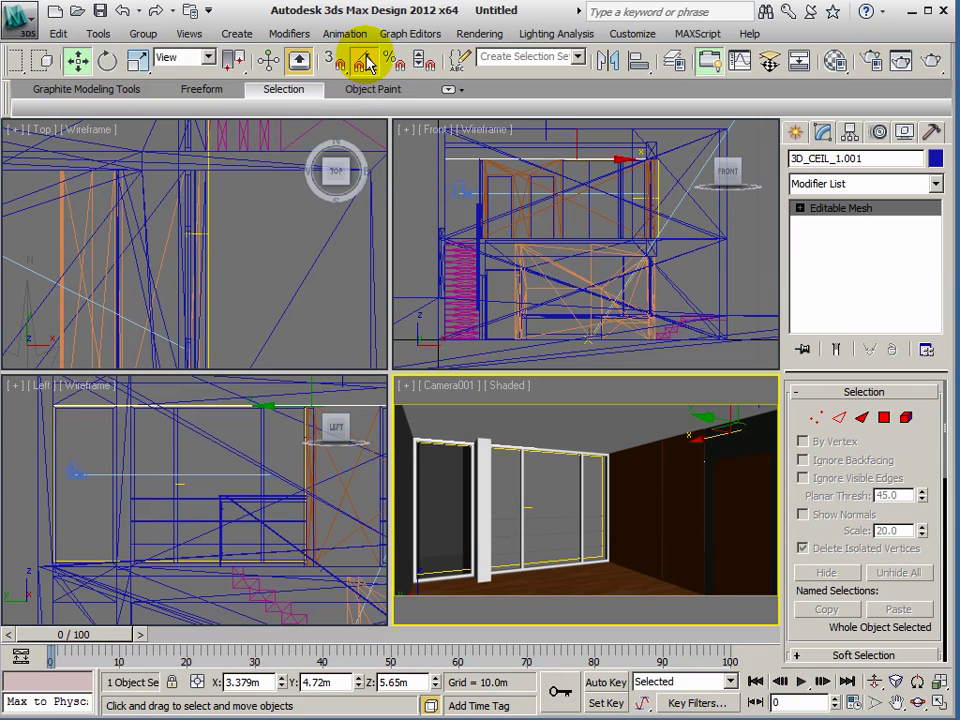
Move Camera001 together with its target slightly downward in the Front view
click(78, 60)
click(457, 188)
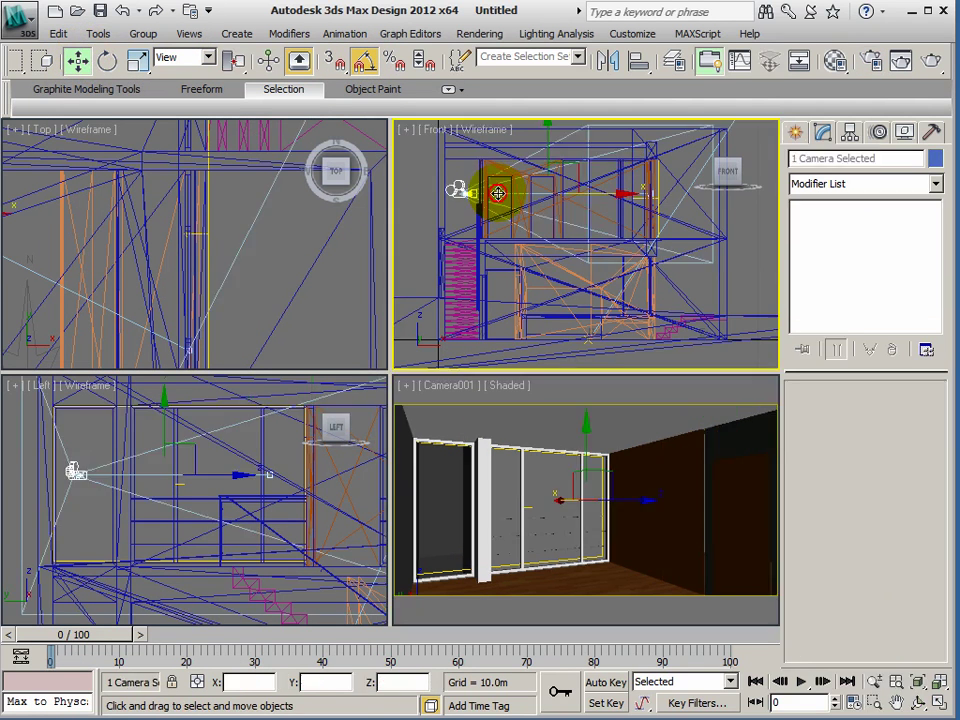
drag(546, 138, 546, 143)
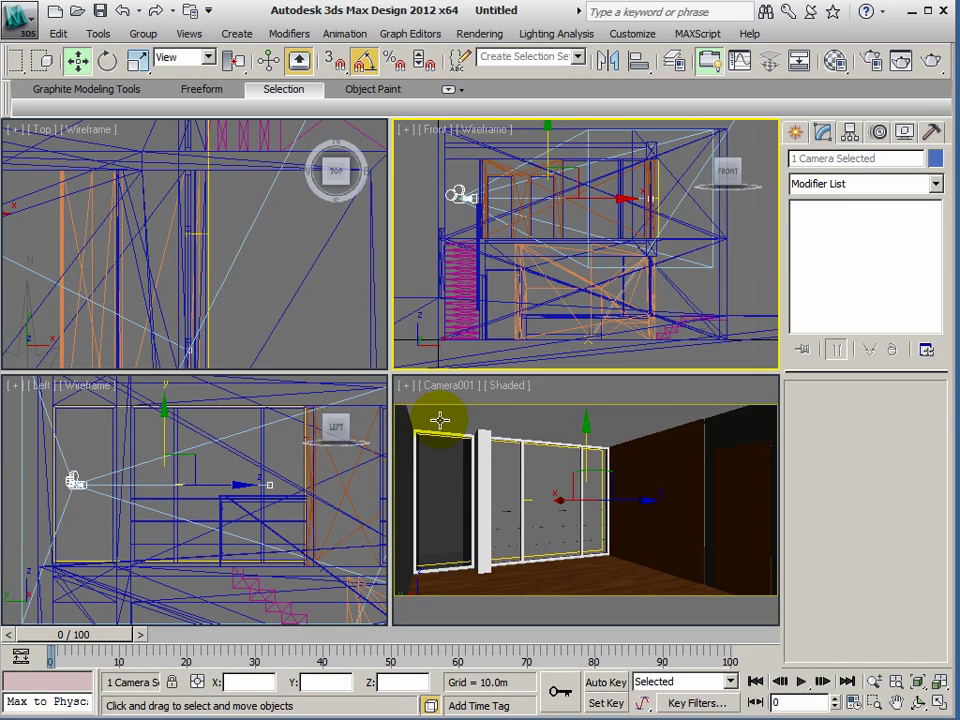
Render the Camera001 view at production quality
click(595, 390)
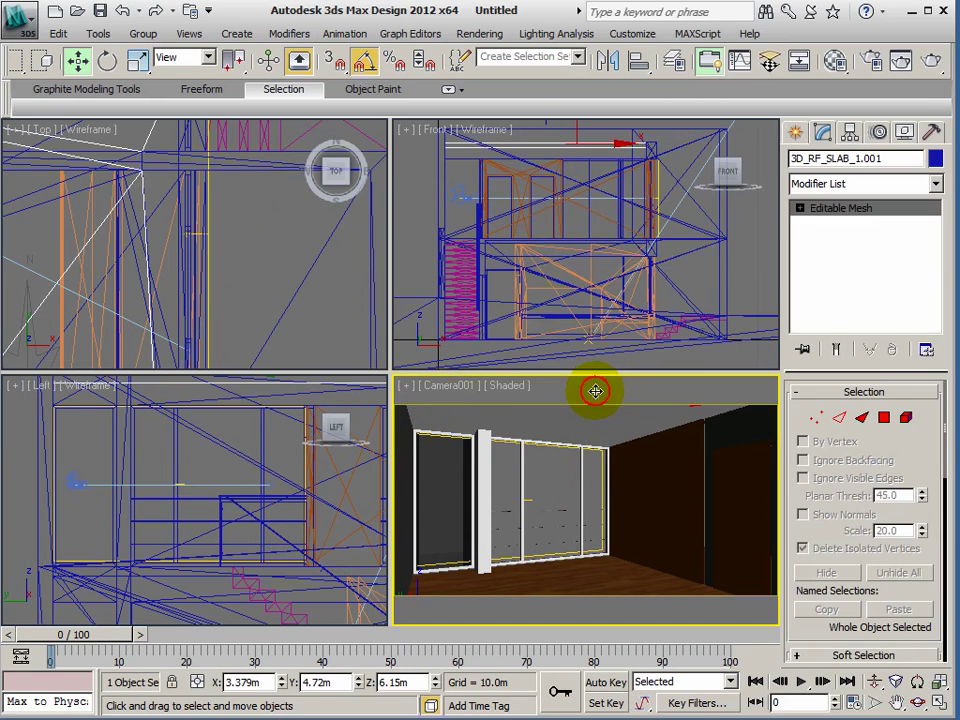
click(933, 62)
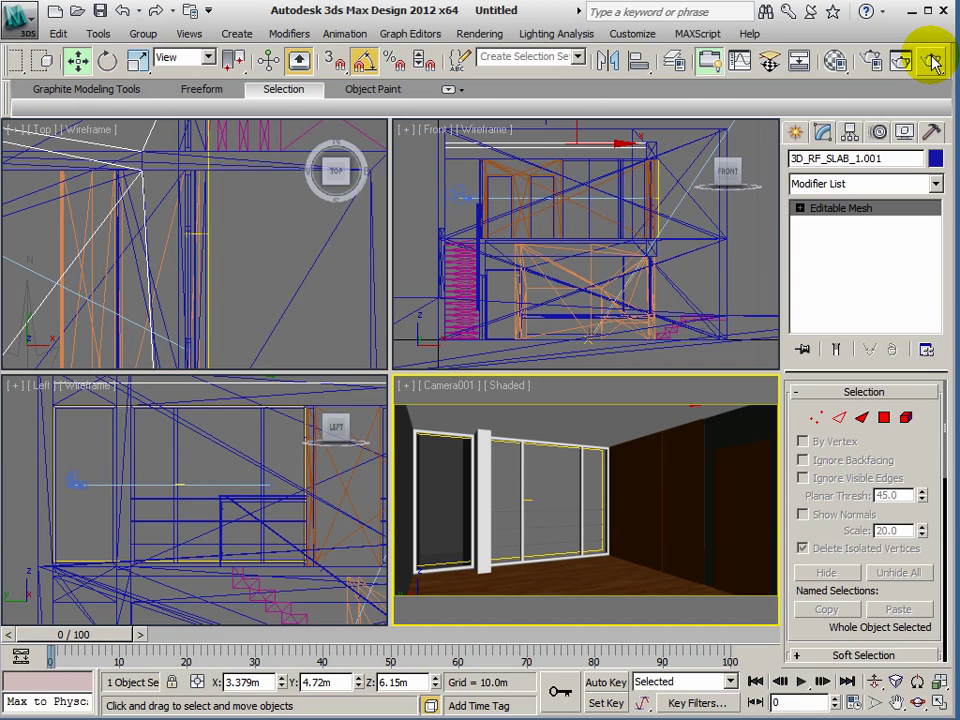
click(933, 60)
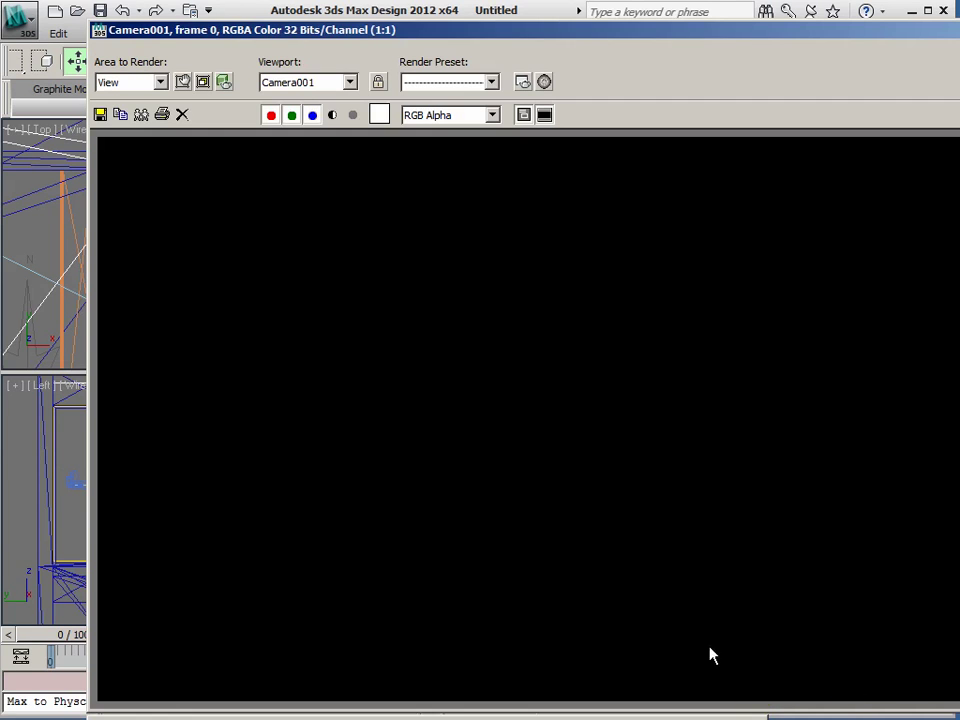
drag(636, 32, 564, 17)
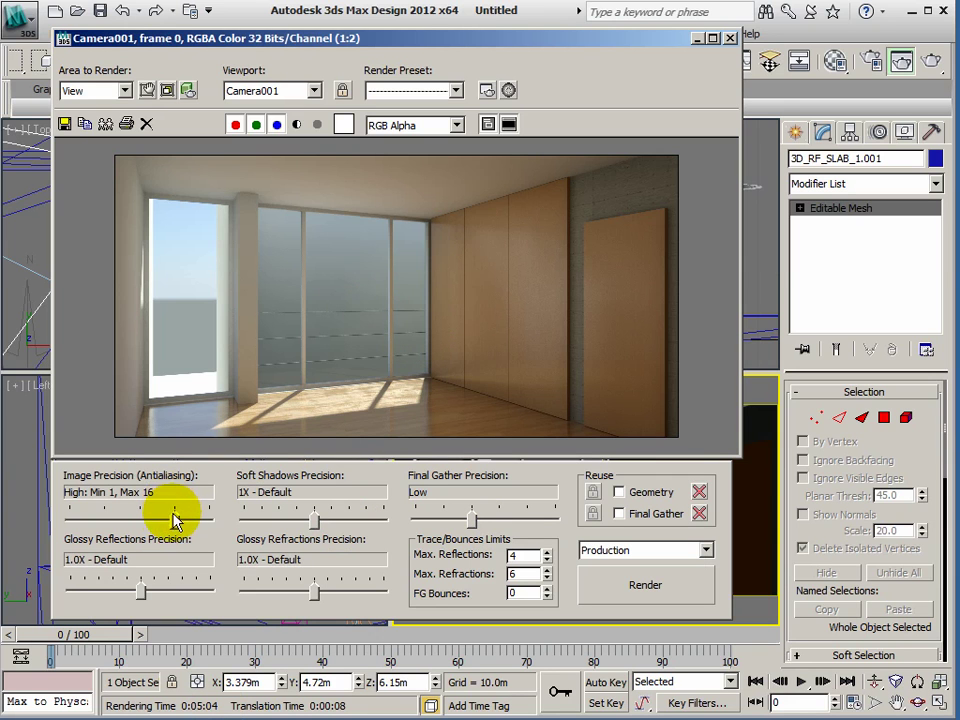
Examine the rendered glazing, wood doors, concrete wall and timber floor up close
scroll(366, 340, up, 2)
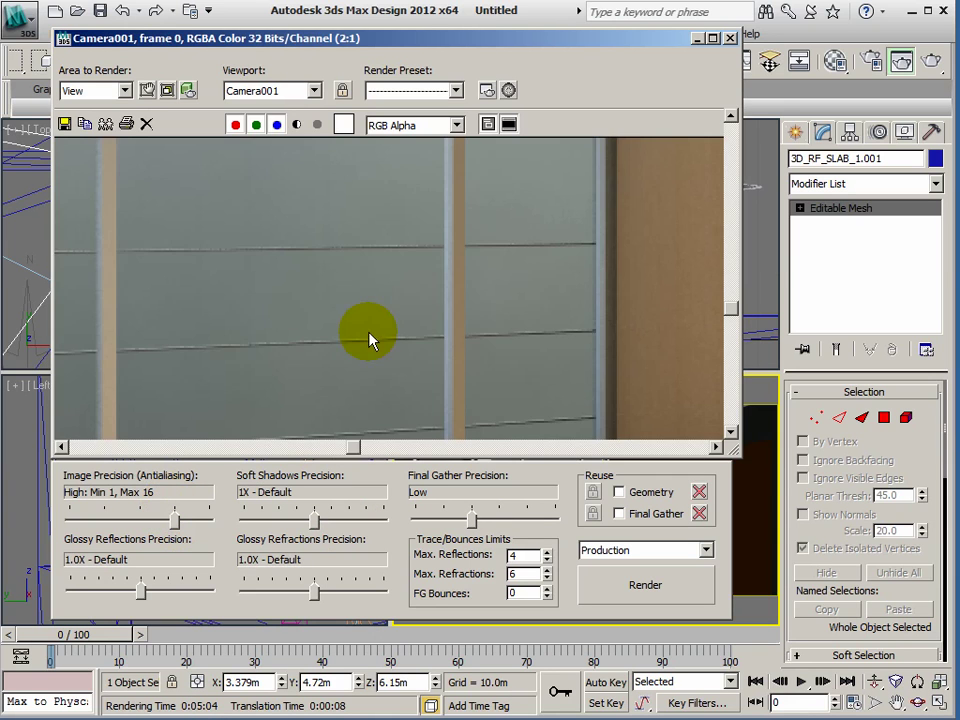
scroll(579, 255, down, 1)
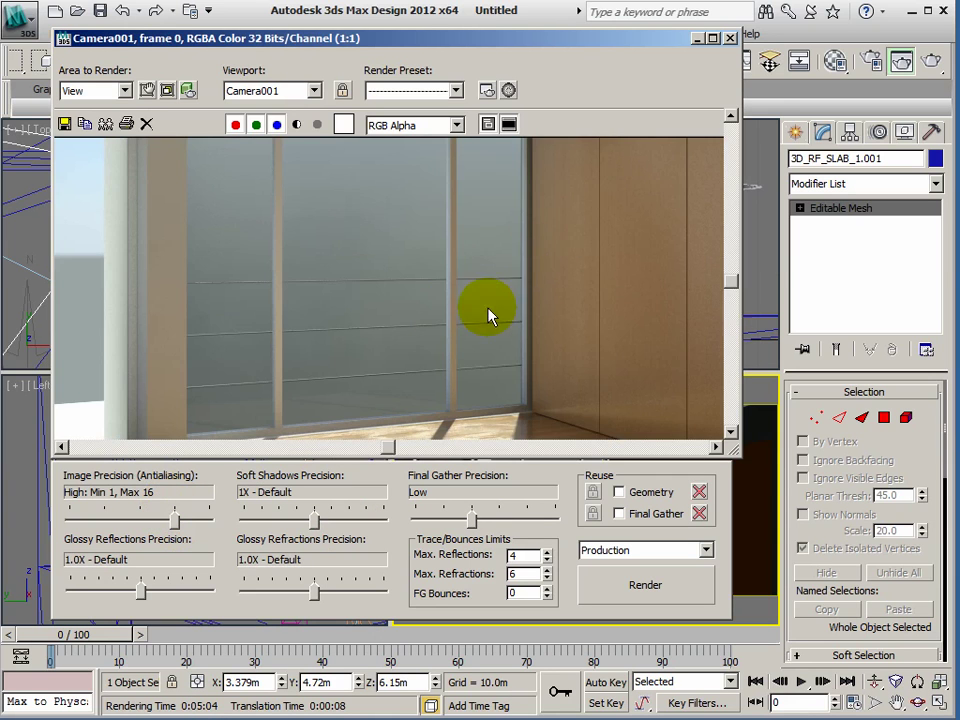
scroll(480, 319, up, 1)
scroll(590, 321, down, 1)
middle_drag(628, 323, 283, 330)
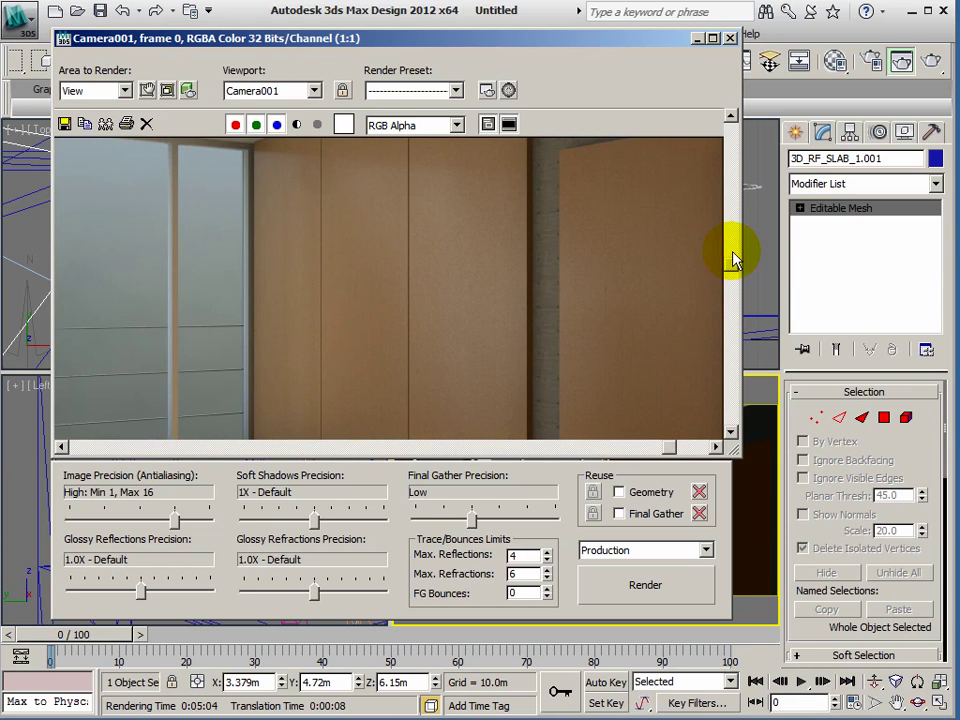
drag(733, 264, 720, 411)
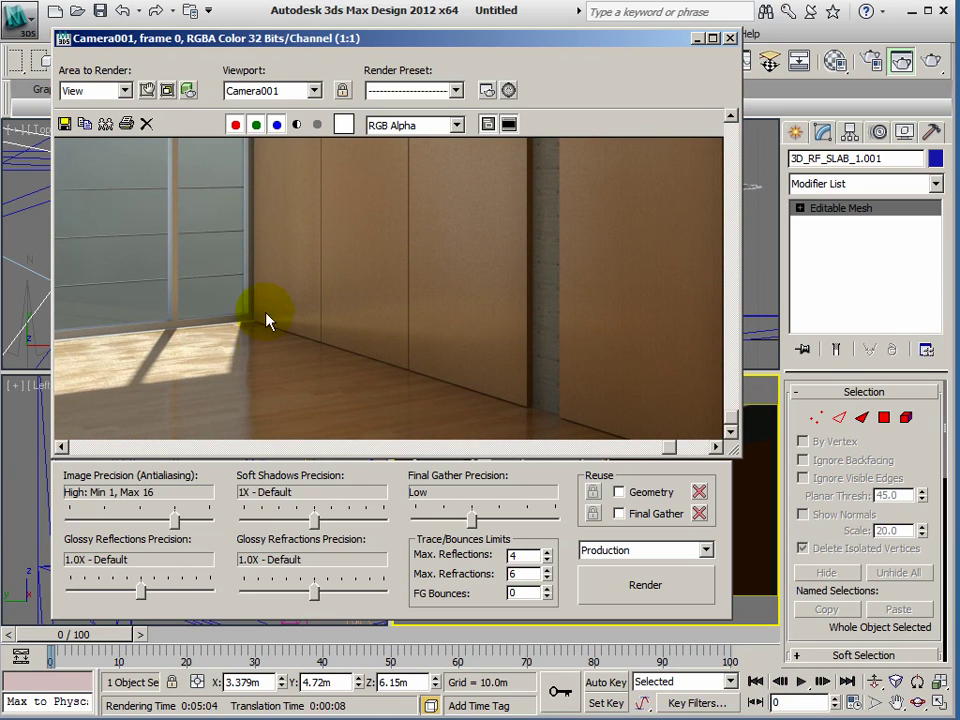